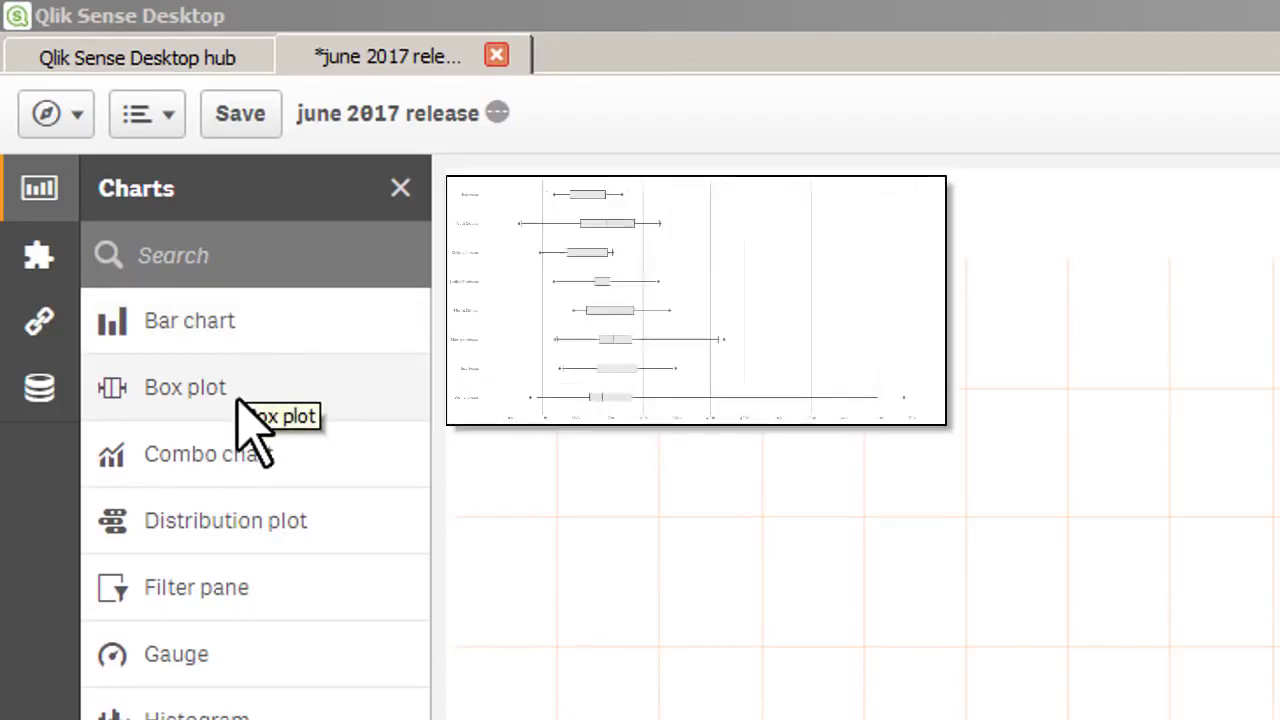
Step: Add a bar chart to the empty sheet with Country as its dimension
{"action": "mouse_move", "coordinate": [243, 500]}
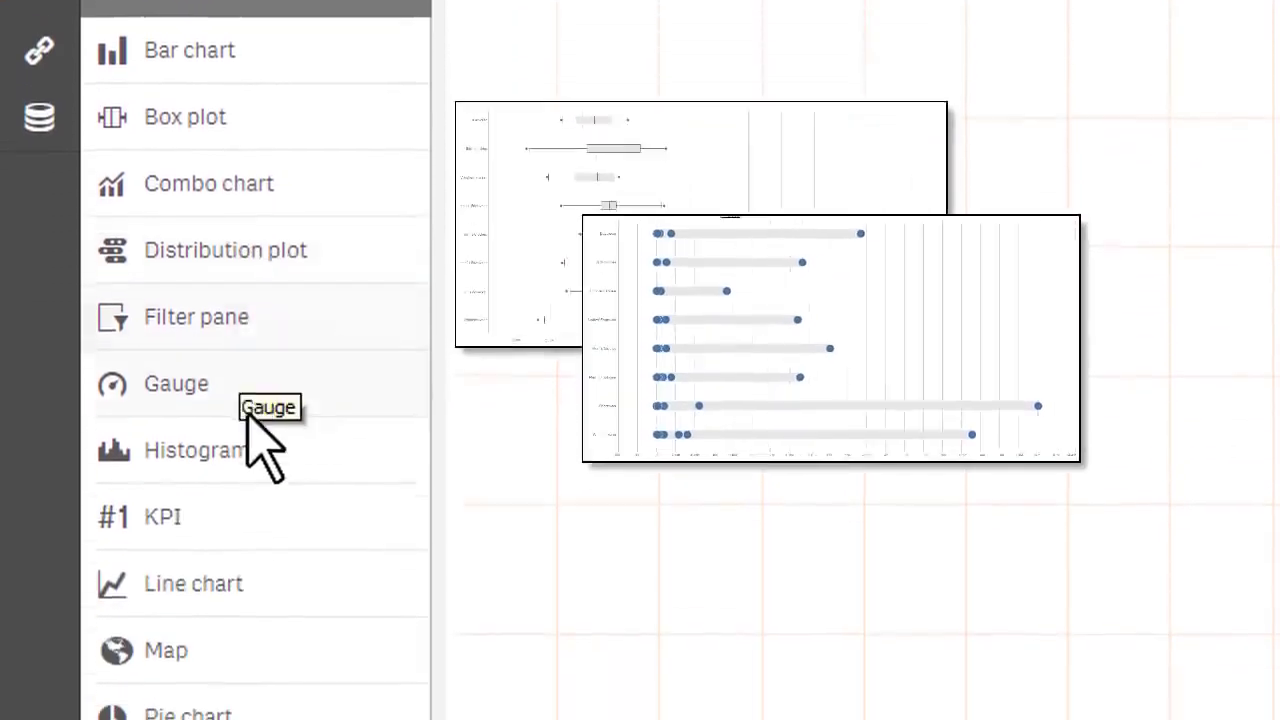
{"action": "mouse_move", "coordinate": [252, 645]}
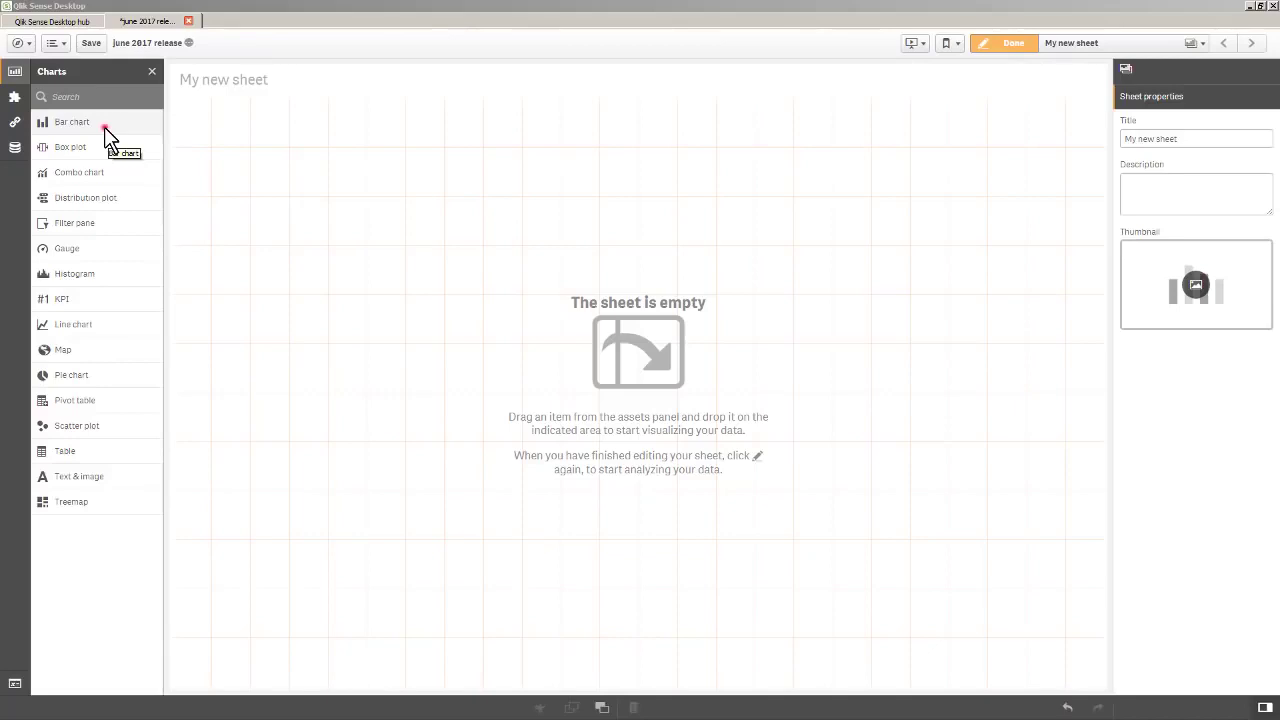
{"action": "left_click_drag", "start_coordinate": [105, 129], "coordinate": [394, 386]}
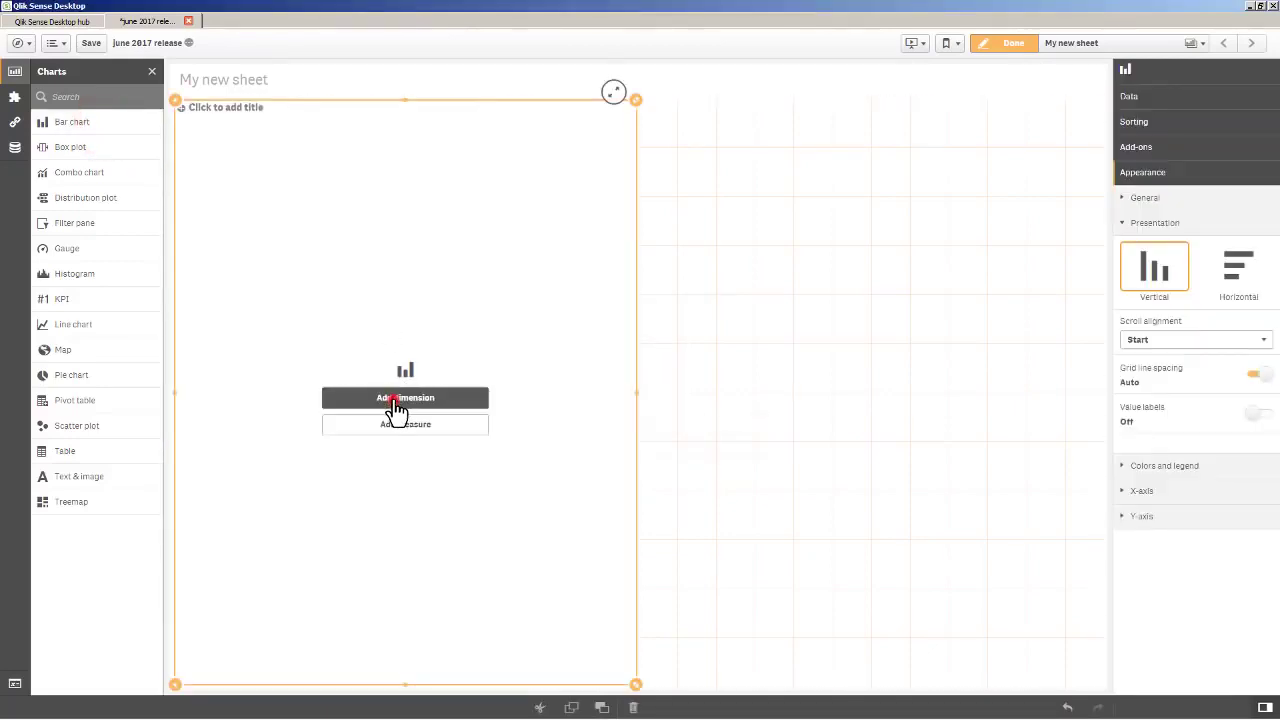
{"action": "left_click", "coordinate": [397, 403]}
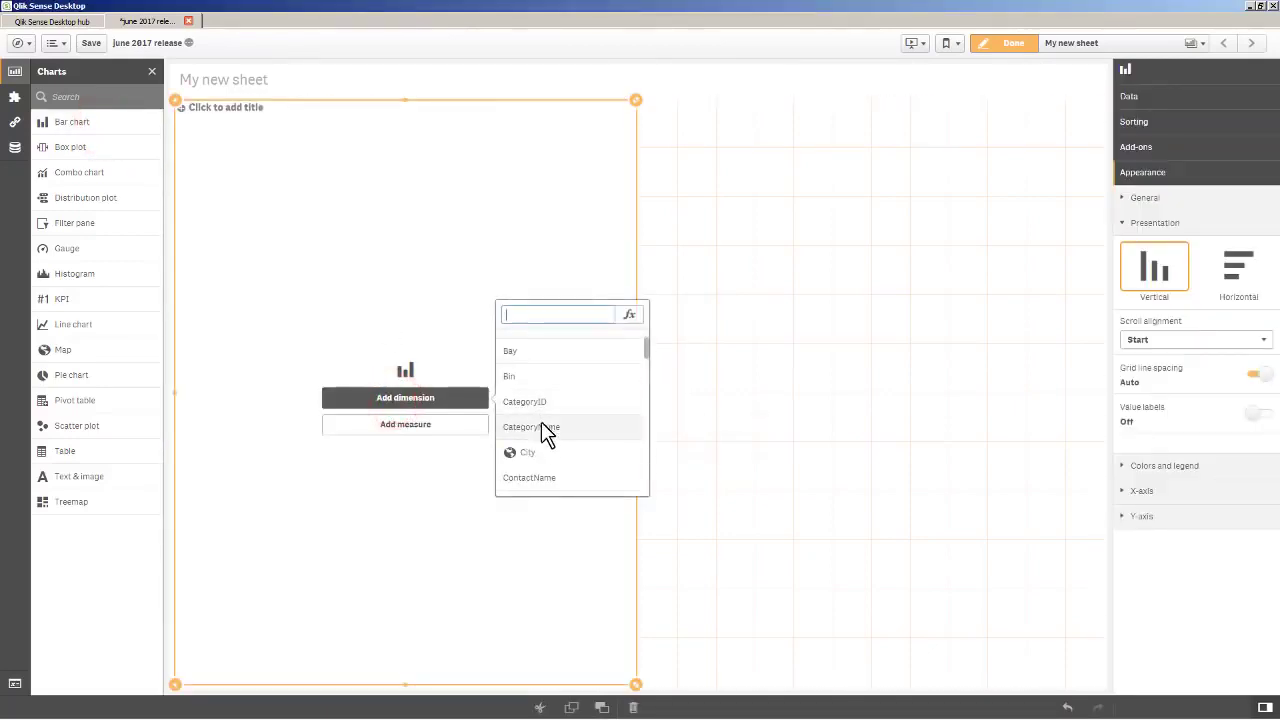
{"action": "scroll", "coordinate": [544, 454], "scroll_direction": "down", "scroll_amount": 1}
{"action": "left_click", "coordinate": [530, 458]}
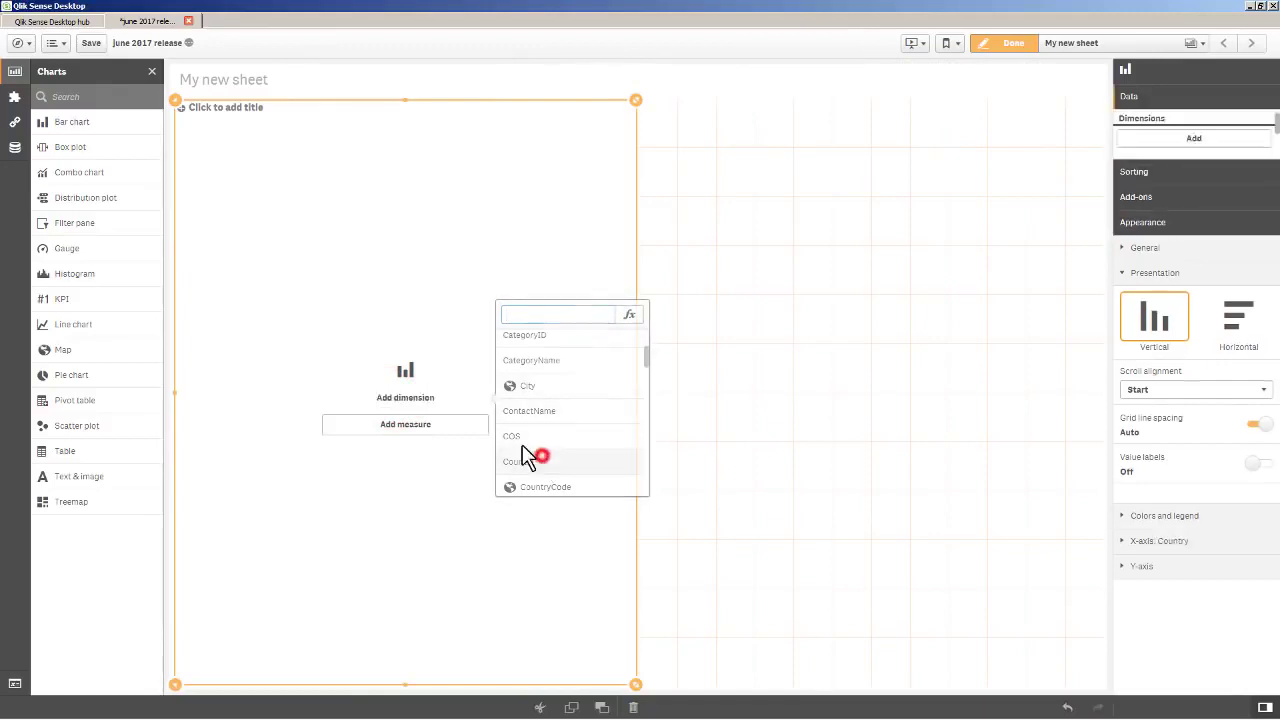
Step: Search the fields for "sales" and add Sum(Sales) as the bar chart's measure
{"action": "left_click", "coordinate": [462, 428]}
{"action": "type", "text": "s"}
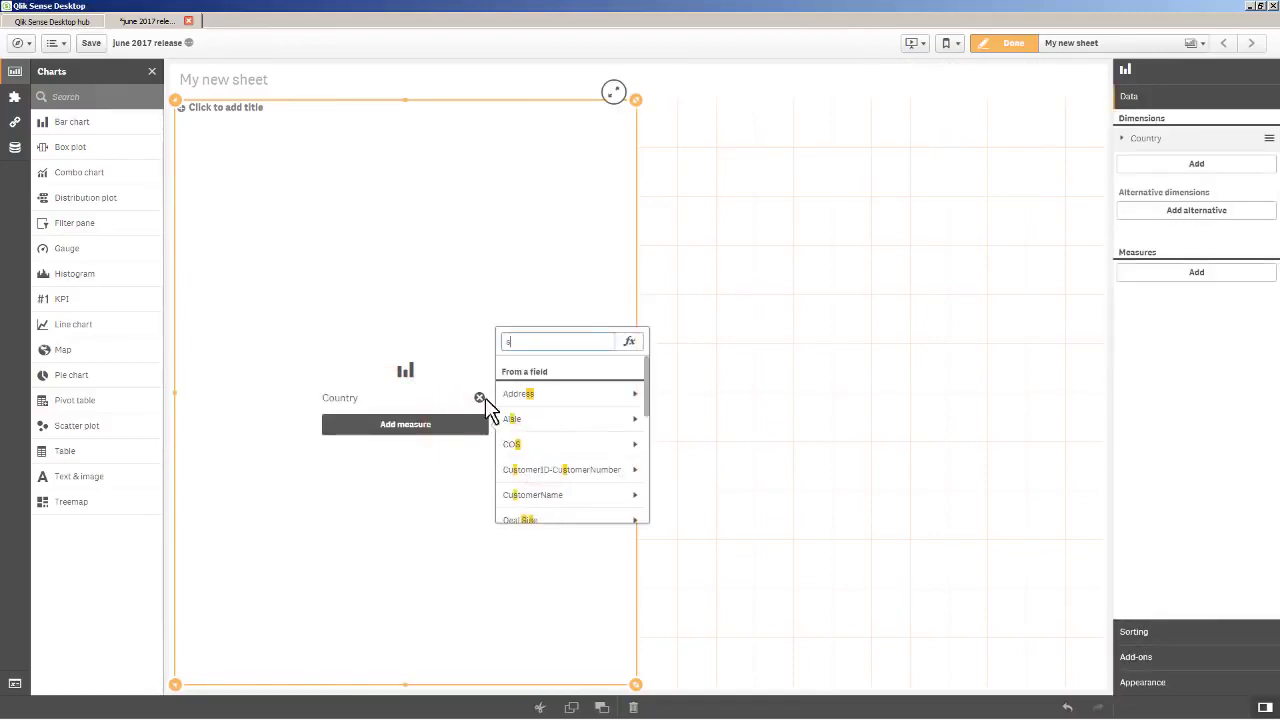
{"action": "type", "text": "ales"}
{"action": "left_click", "coordinate": [540, 490]}
{"action": "left_click", "coordinate": [571, 387]}
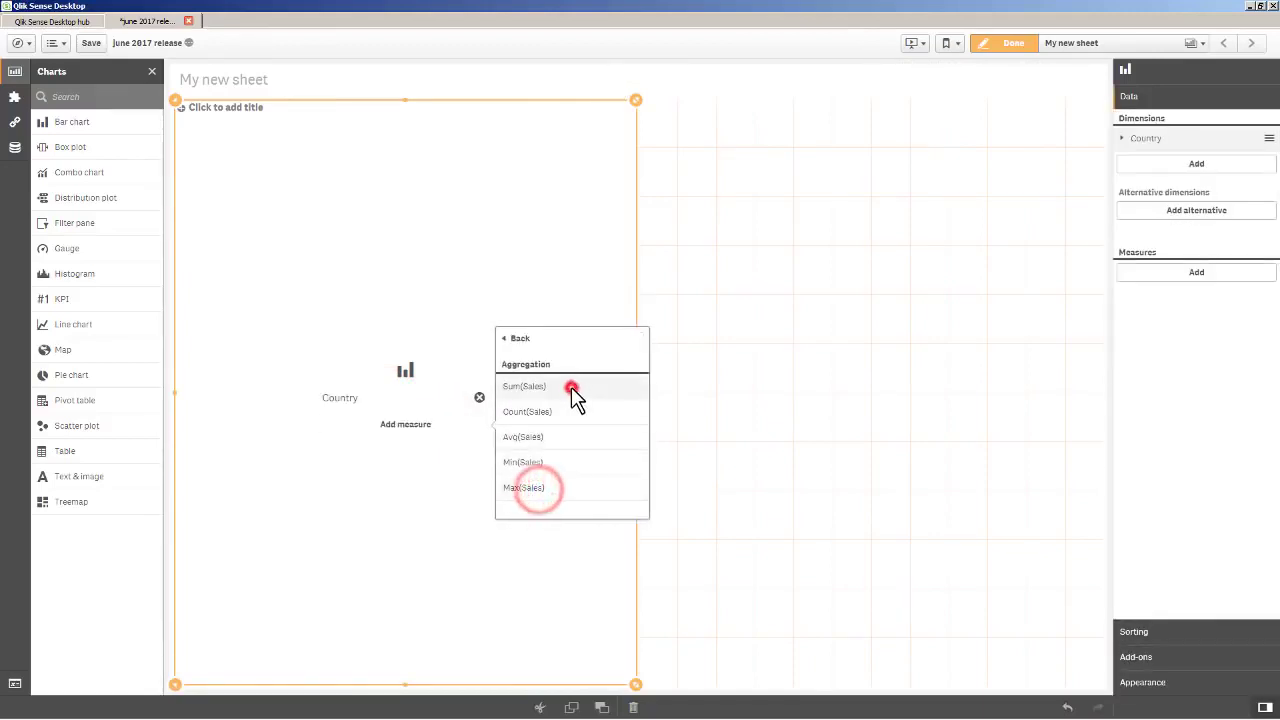
Step: Add the CategoryName field to the bar chart as a second dimension
{"action": "left_click", "coordinate": [15, 148]}
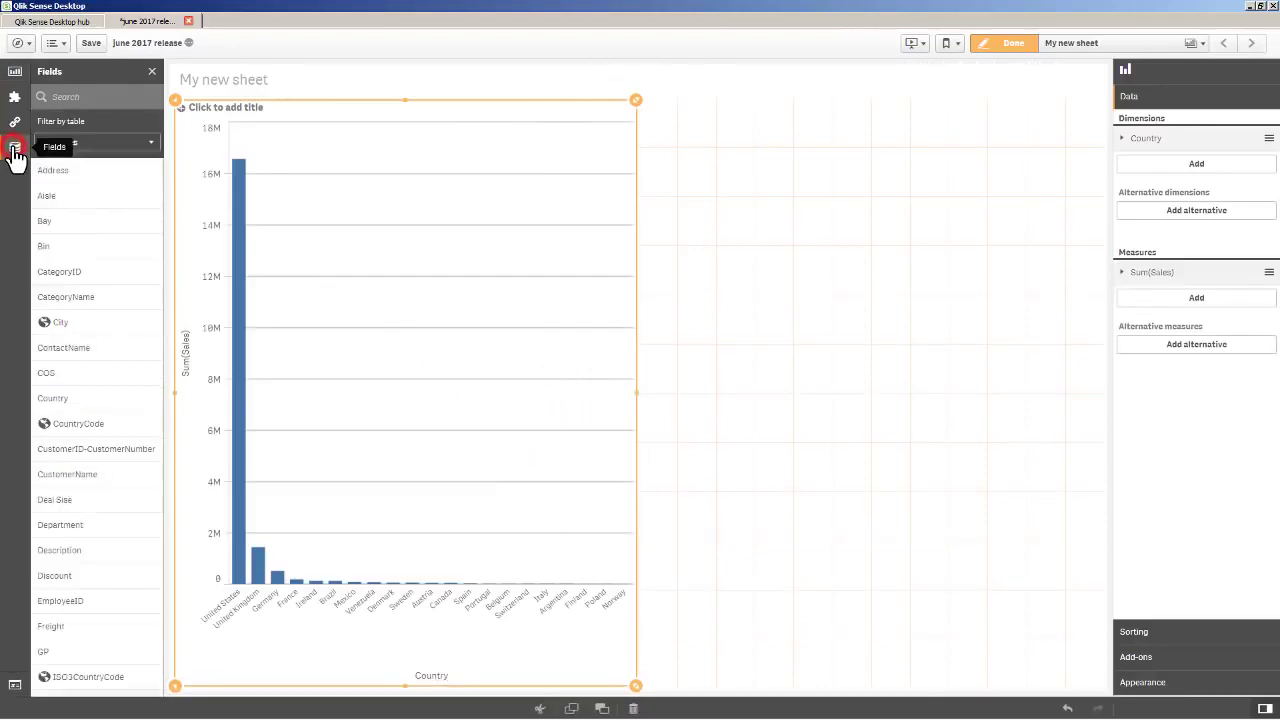
{"action": "left_click_drag", "start_coordinate": [57, 296], "coordinate": [414, 331]}
{"action": "left_click", "coordinate": [403, 337]}
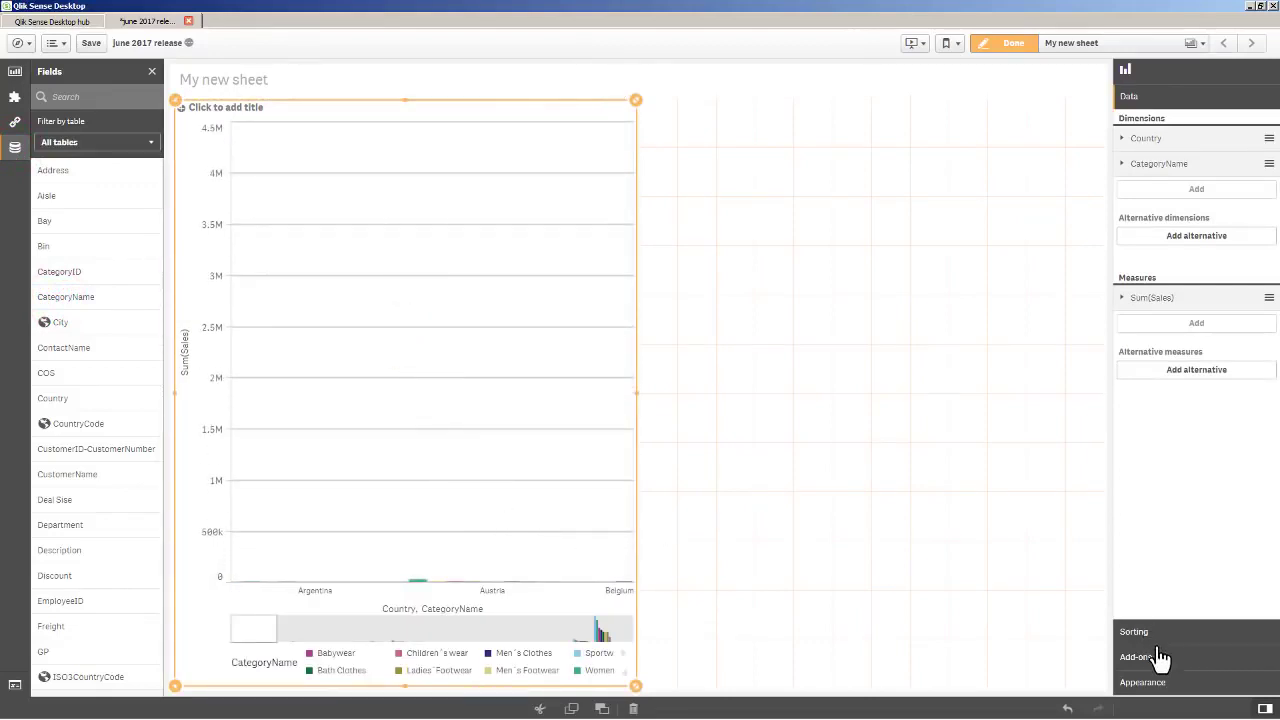
Step: Review the bar chart's presentation settings and examine its United States bars outside edit mode
{"action": "left_click", "coordinate": [1145, 684]}
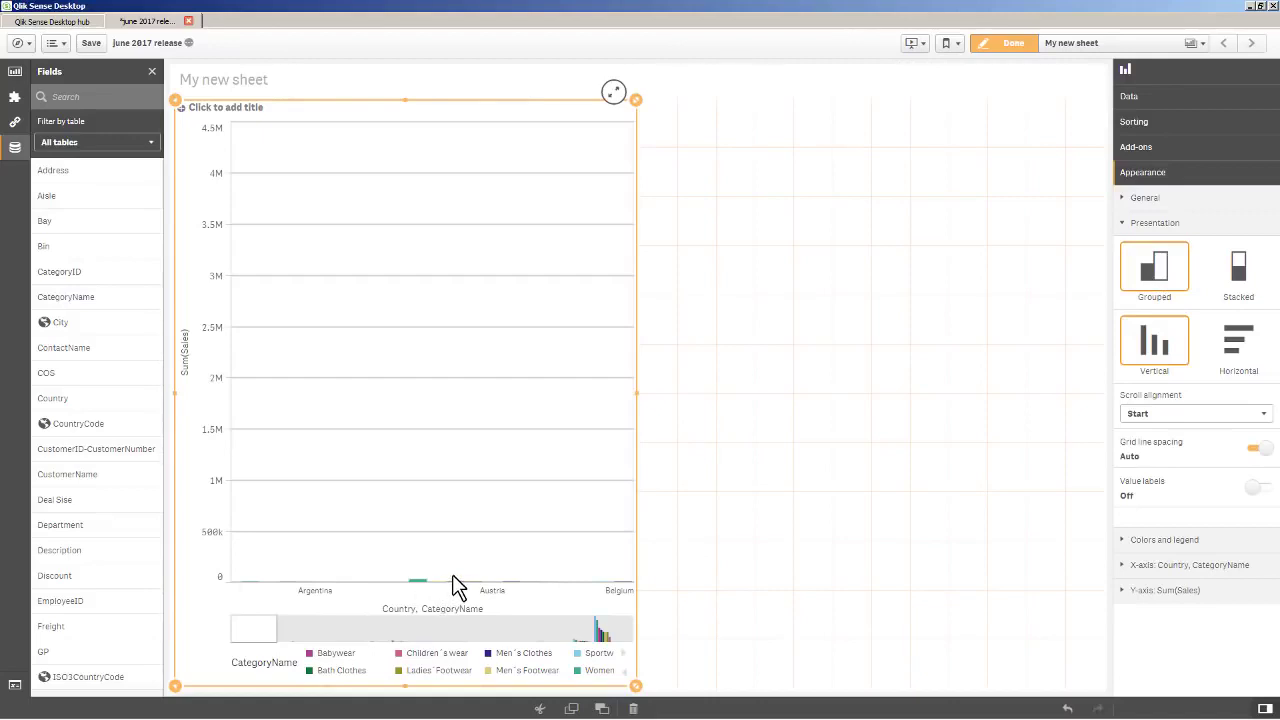
{"action": "left_click", "coordinate": [1013, 43]}
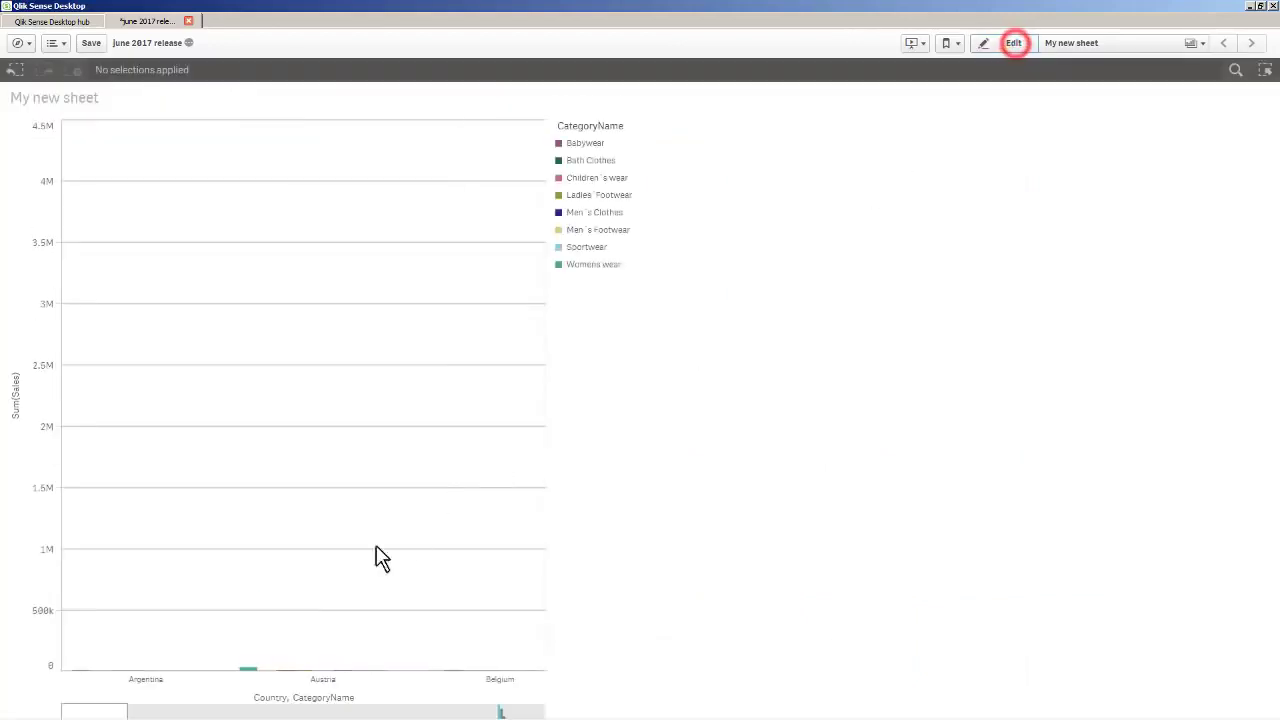
{"action": "left_click_drag", "start_coordinate": [120, 712], "coordinate": [536, 716]}
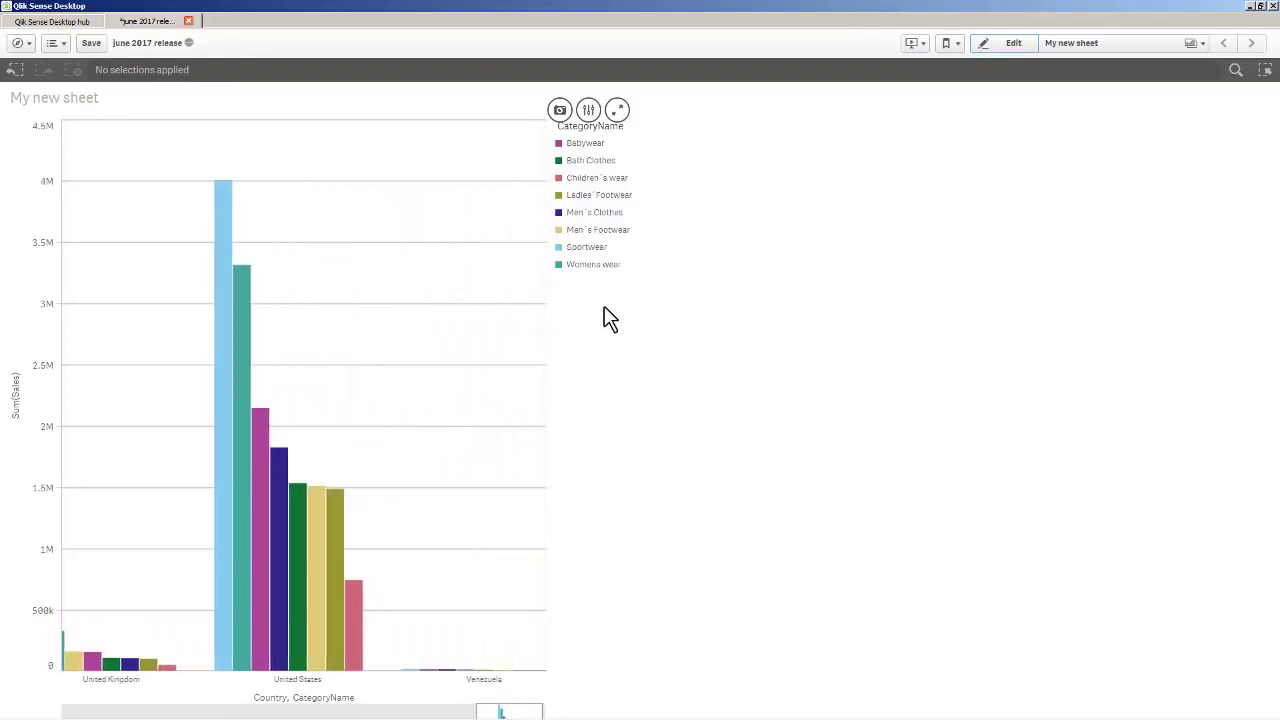
Step: Reduce the bar chart's height in edit mode and place the master visualization "Simple Table - Sum of Sales by Country, by Category" beside it
{"action": "left_click", "coordinate": [1016, 48]}
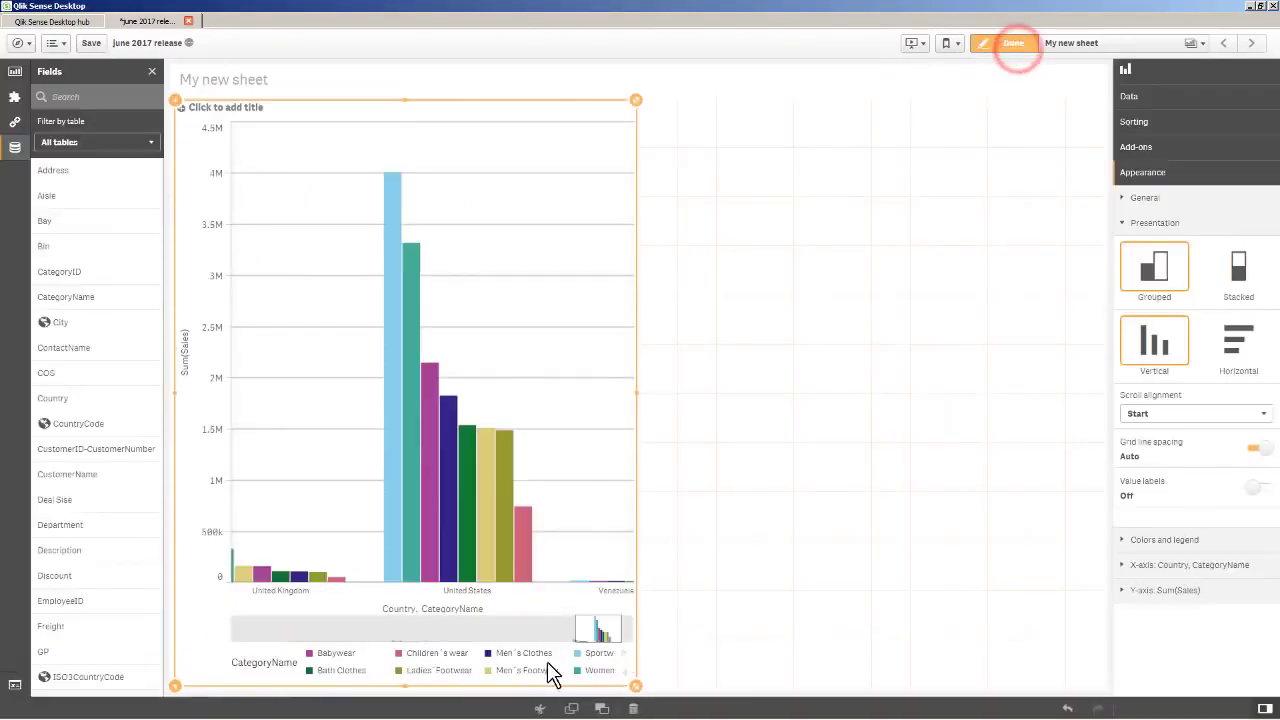
{"action": "left_click_drag", "start_coordinate": [636, 686], "coordinate": [609, 494]}
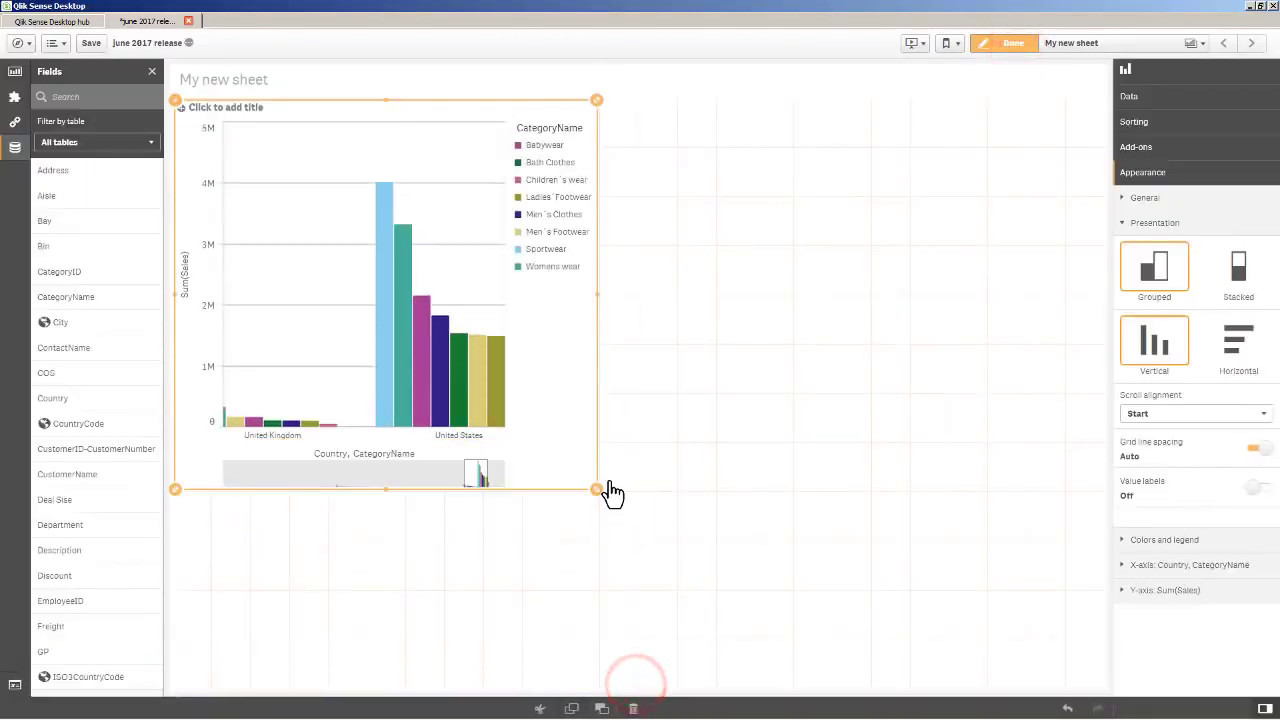
{"action": "left_click", "coordinate": [14, 97]}
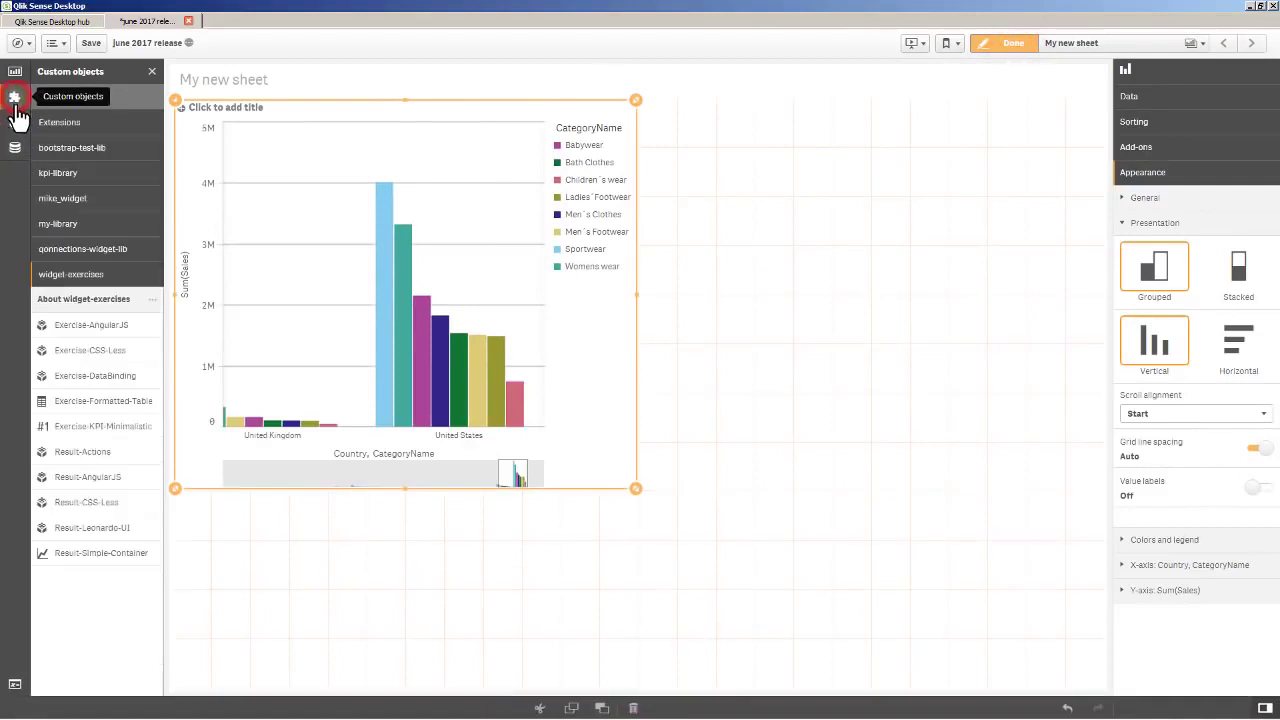
{"action": "left_click", "coordinate": [15, 122]}
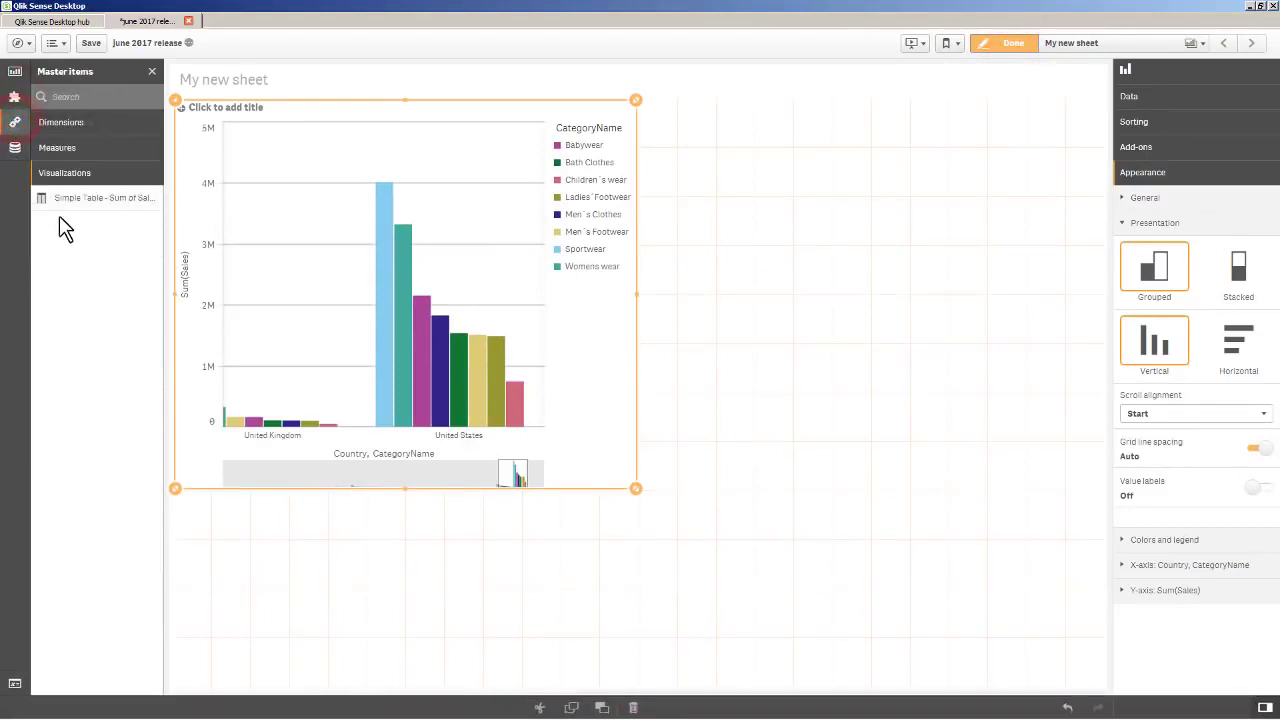
{"action": "left_click_drag", "start_coordinate": [63, 199], "coordinate": [876, 284]}
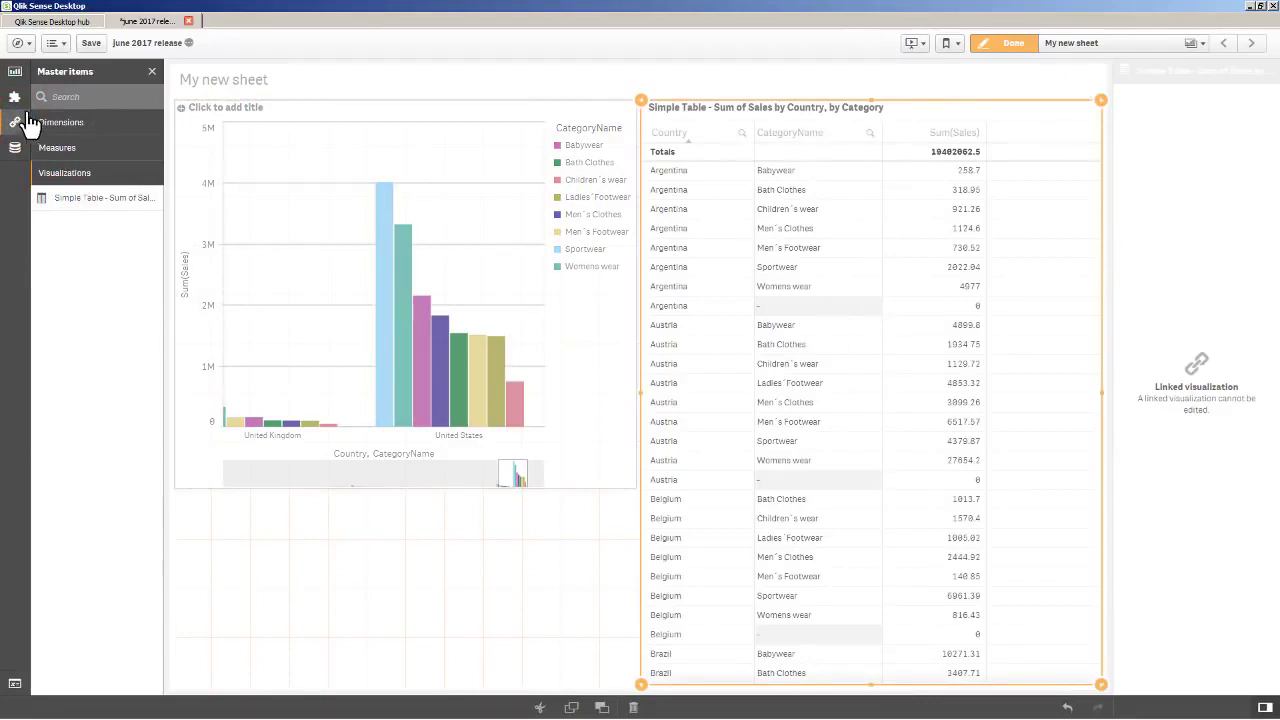
Step: Convert the bar chart to a distribution plot
{"action": "left_click", "coordinate": [15, 71]}
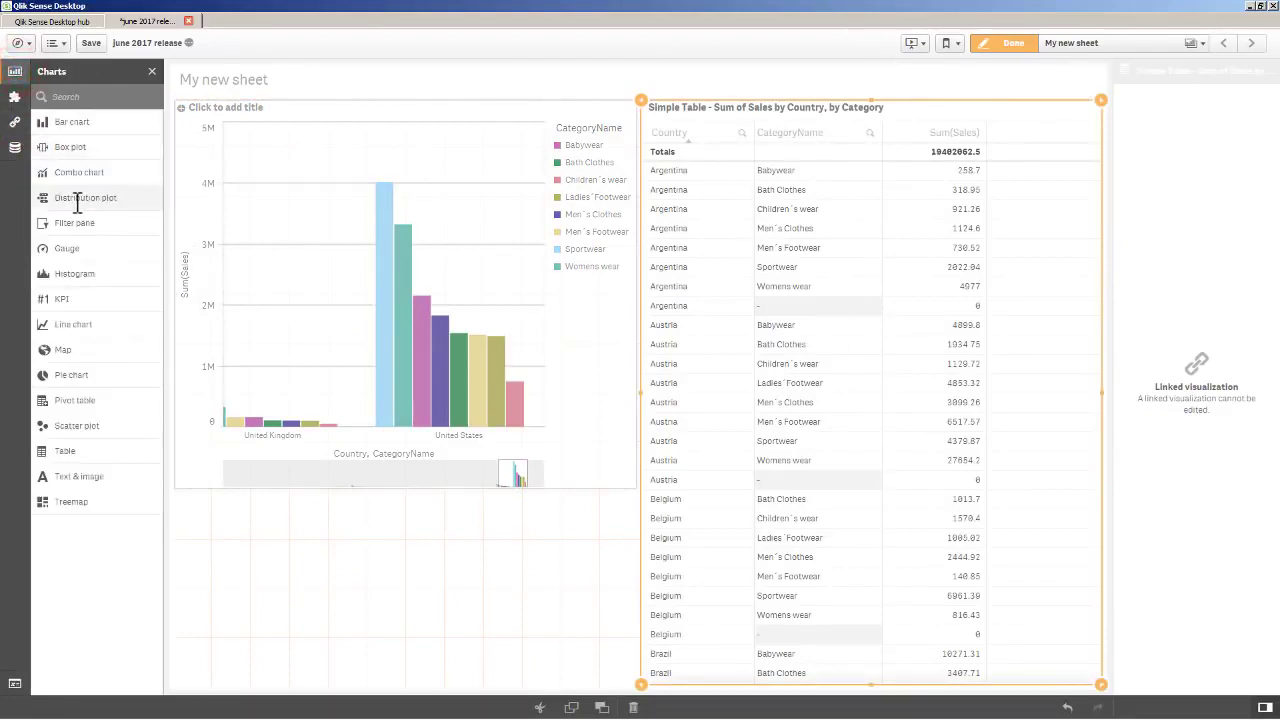
{"action": "left_click_drag", "start_coordinate": [80, 198], "coordinate": [403, 291]}
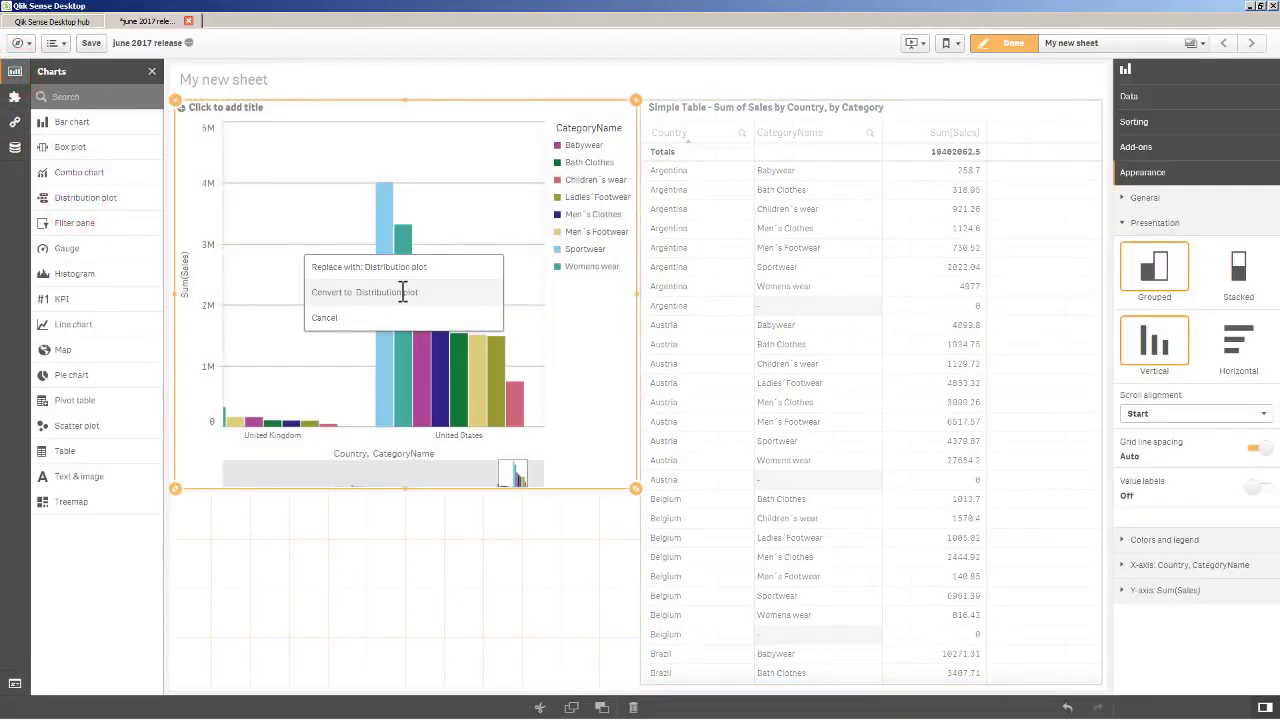
{"action": "left_click", "coordinate": [409, 292]}
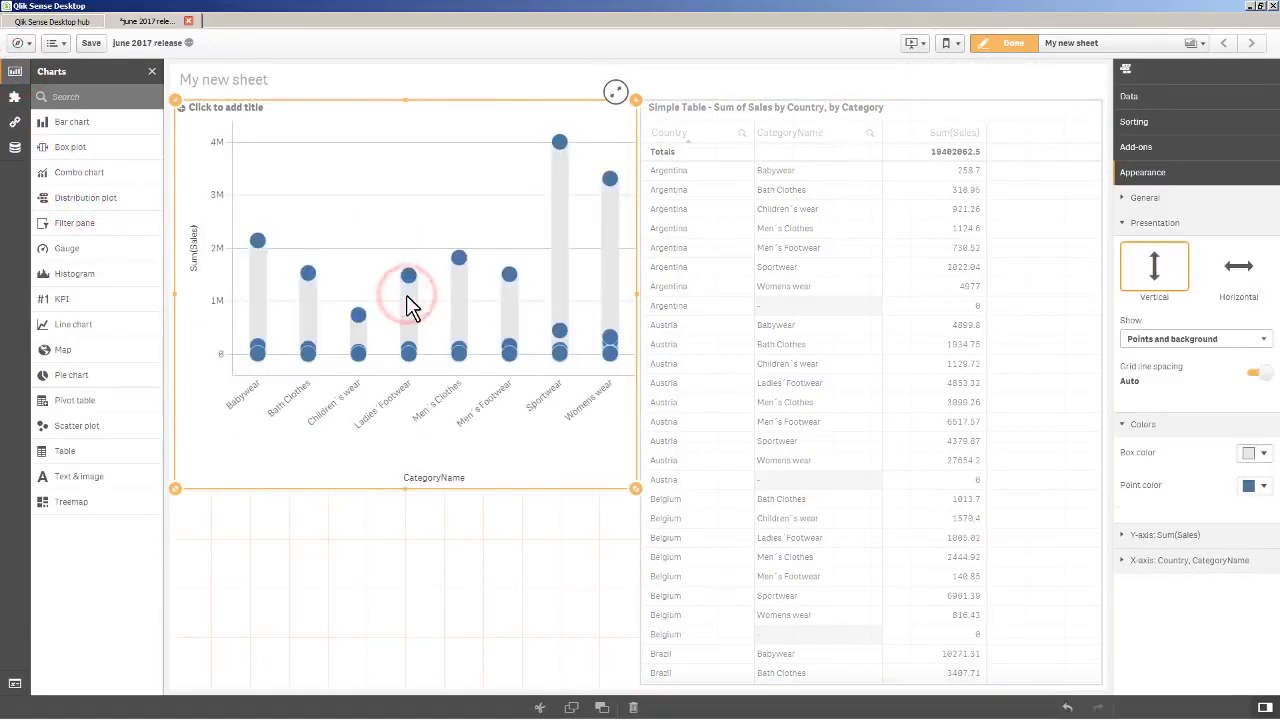
Step: Set the distribution plot's orientation to horizontal and extend the plot further down the sheet
{"action": "left_click", "coordinate": [1240, 272]}
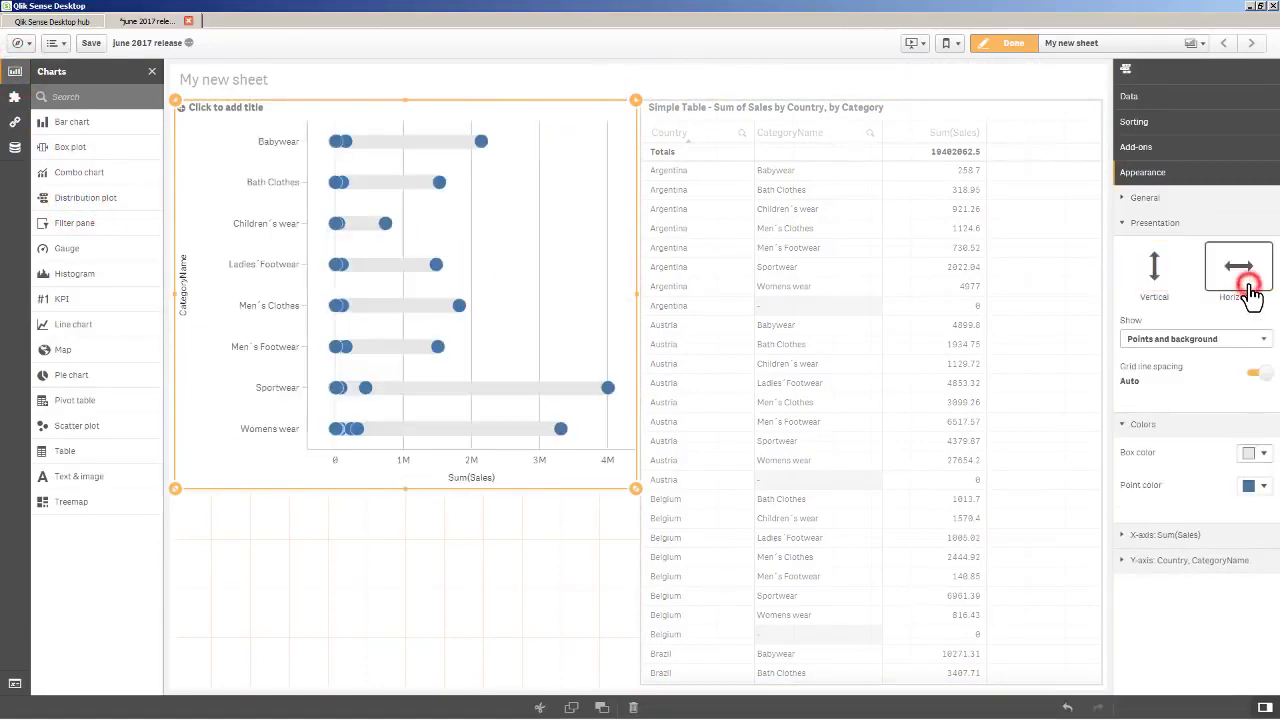
{"action": "left_click_drag", "start_coordinate": [636, 489], "coordinate": [636, 635]}
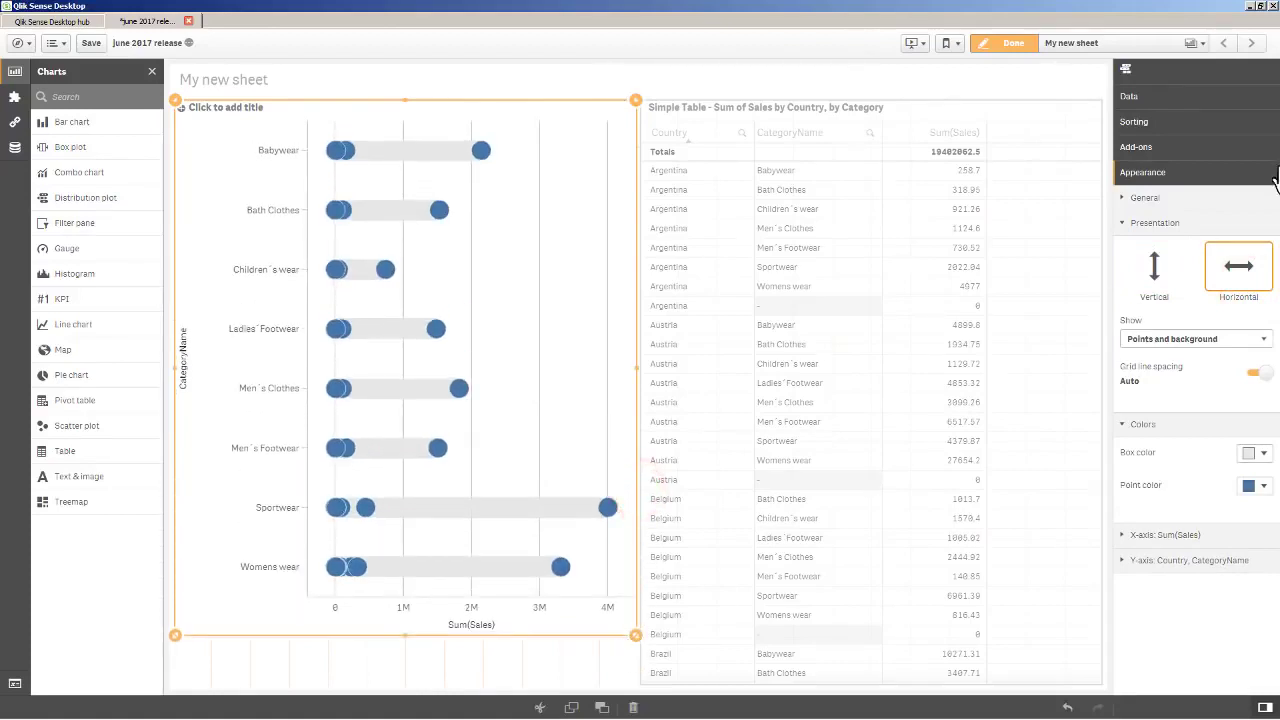
Step: Reorder the distribution plot's dimensions so that CategoryName comes before Country
{"action": "left_click", "coordinate": [1150, 96]}
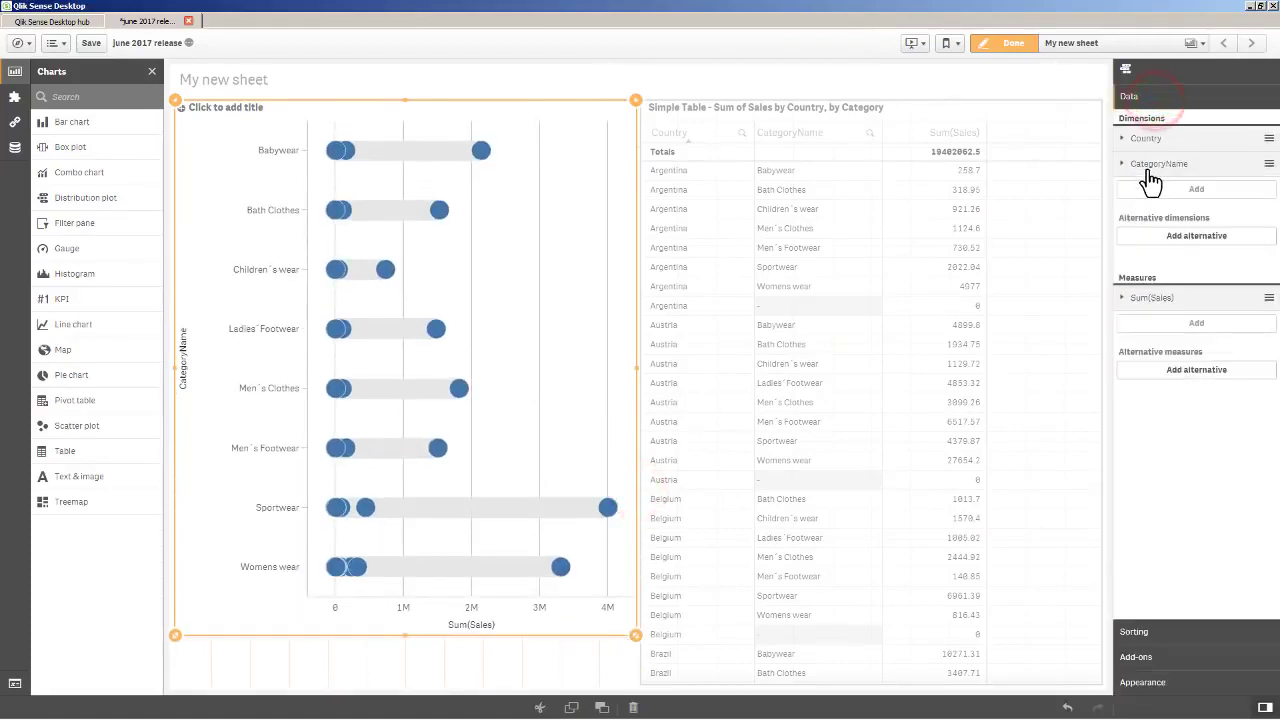
{"action": "left_click", "coordinate": [1148, 172]}
{"action": "mouse_move", "coordinate": [1150, 172]}
{"action": "left_mouse_down"}
{"action": "mouse_move", "coordinate": [1152, 142]}
{"action": "mouse_move", "coordinate": [1152, 165]}
{"action": "left_mouse_up"}
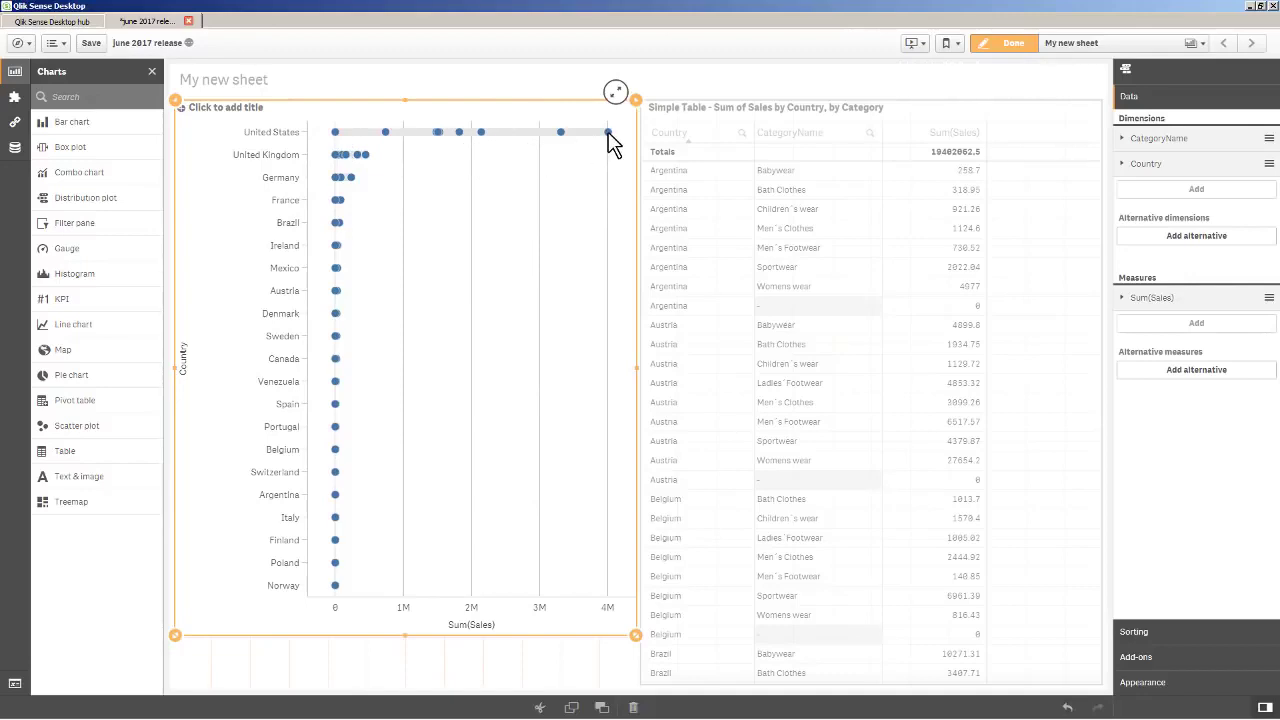
Step: Finish editing the sheet and sort the table by Sum(Sales) in descending order
{"action": "left_click", "coordinate": [1014, 43]}
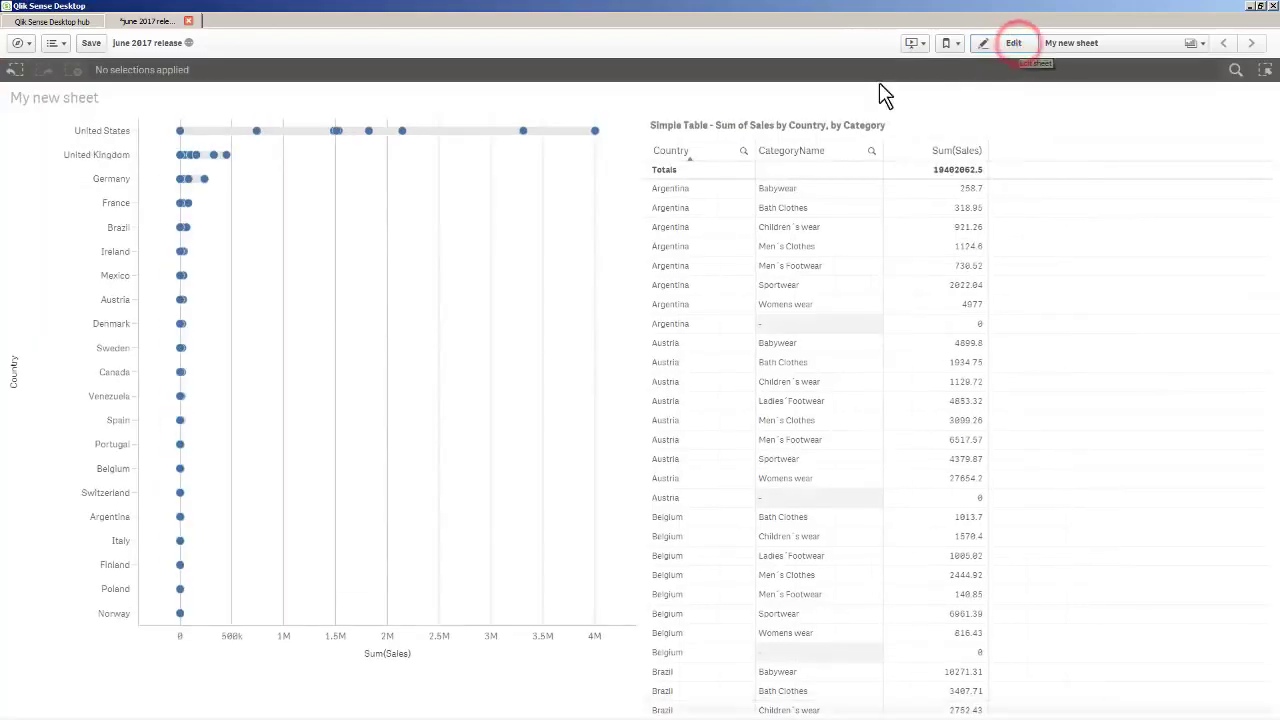
{"action": "scroll", "coordinate": [891, 309], "scroll_direction": "down", "scroll_amount": 10}
{"action": "left_click", "coordinate": [950, 155]}
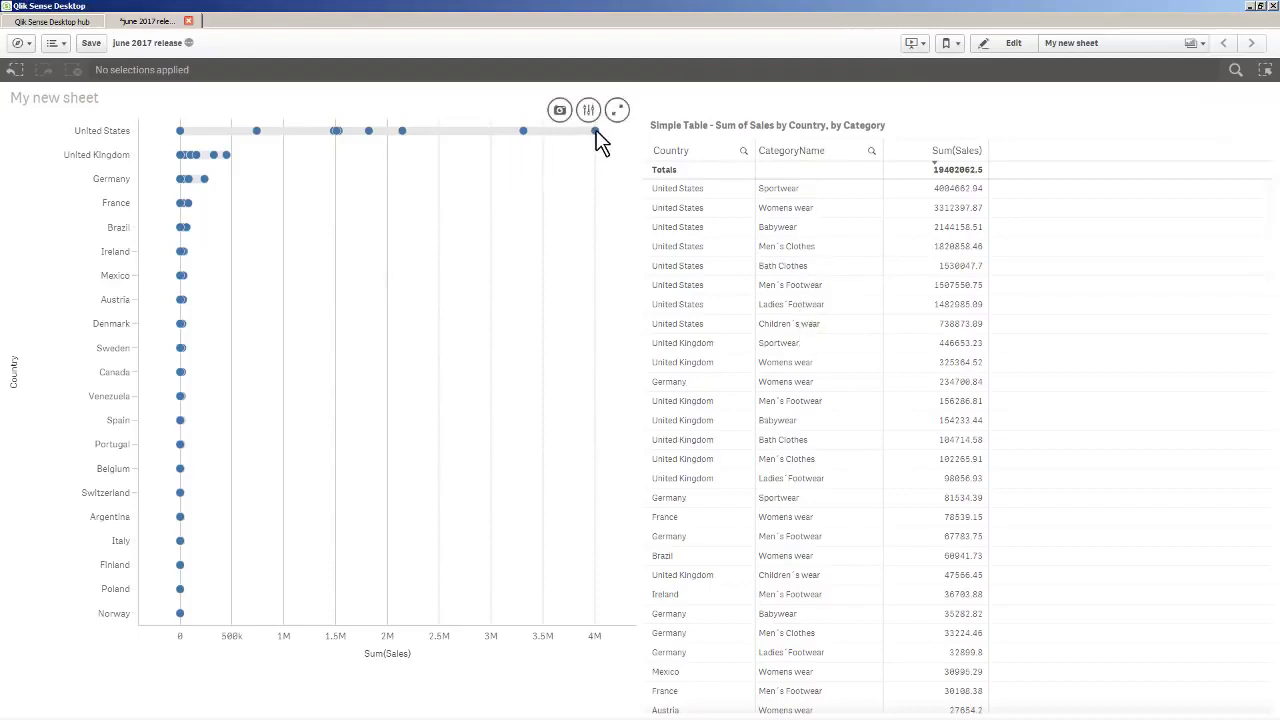
Step: Examine the distribution plot's points at full size, then return to the sheet layout in edit mode
{"action": "mouse_move", "coordinate": [597, 140]}
{"action": "left_click", "coordinate": [618, 110]}
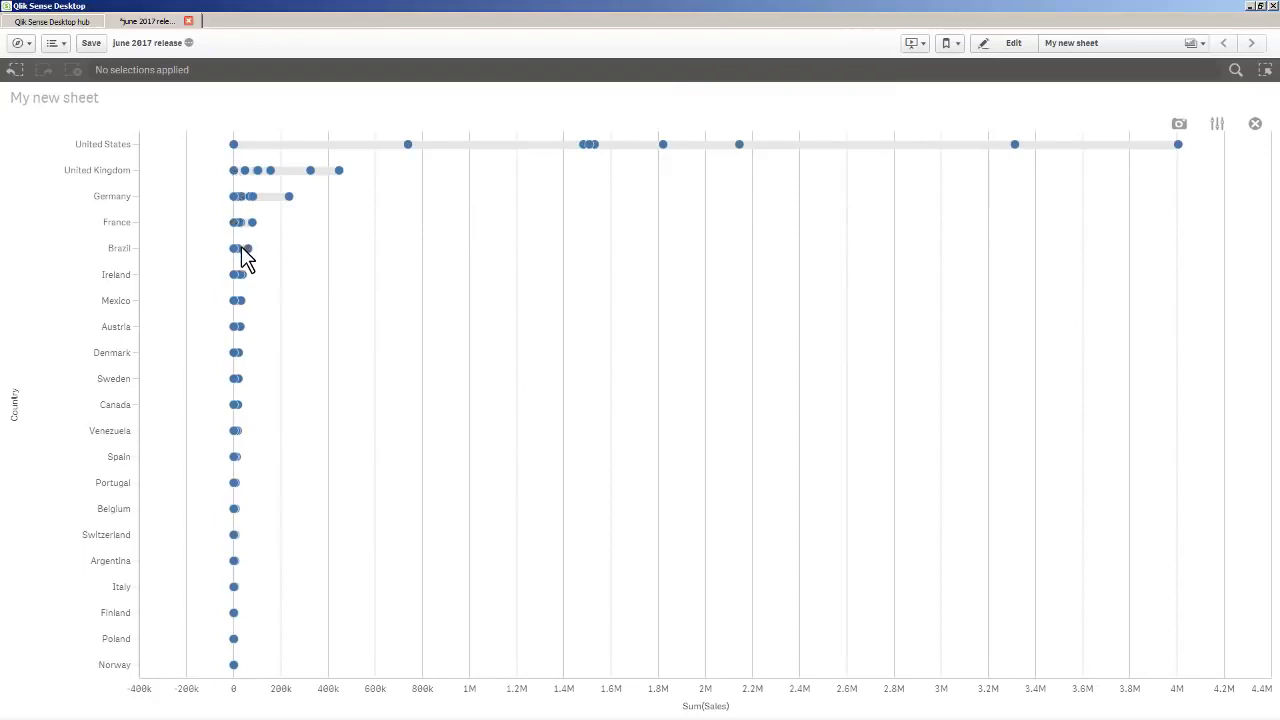
{"action": "left_click", "coordinate": [1011, 43]}
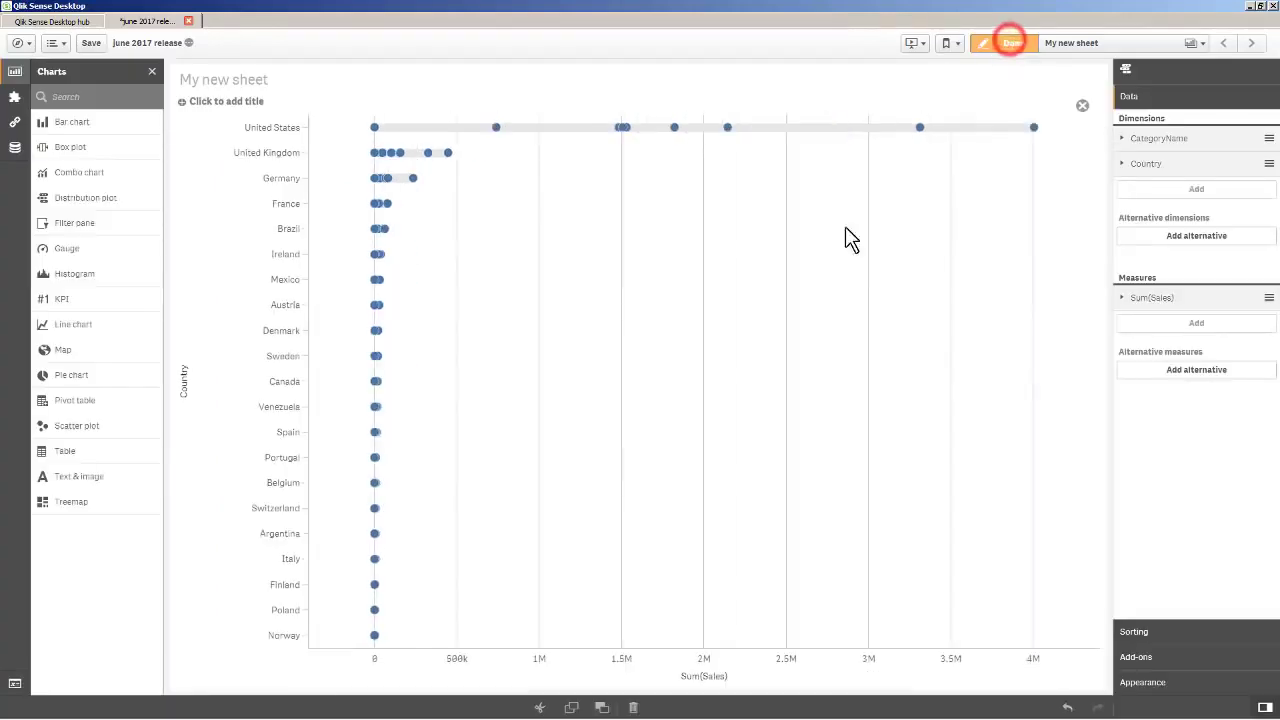
{"action": "left_click", "coordinate": [757, 389]}
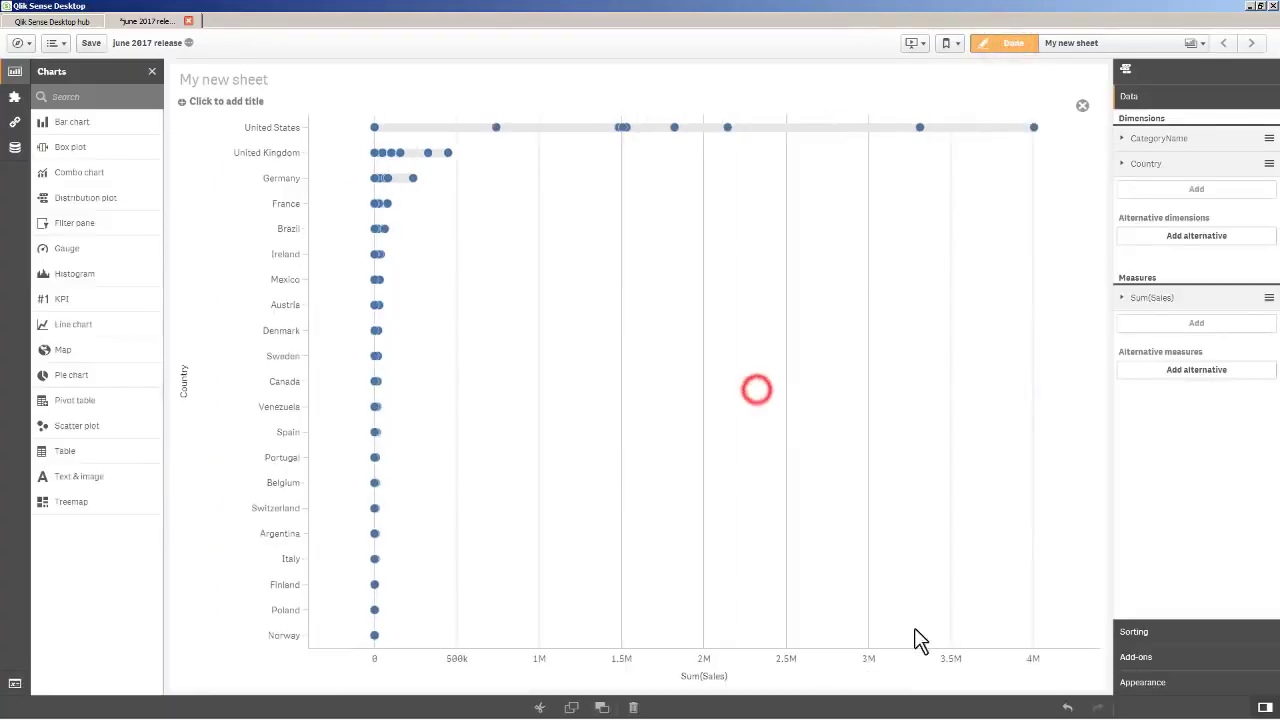
{"action": "left_click", "coordinate": [1082, 106]}
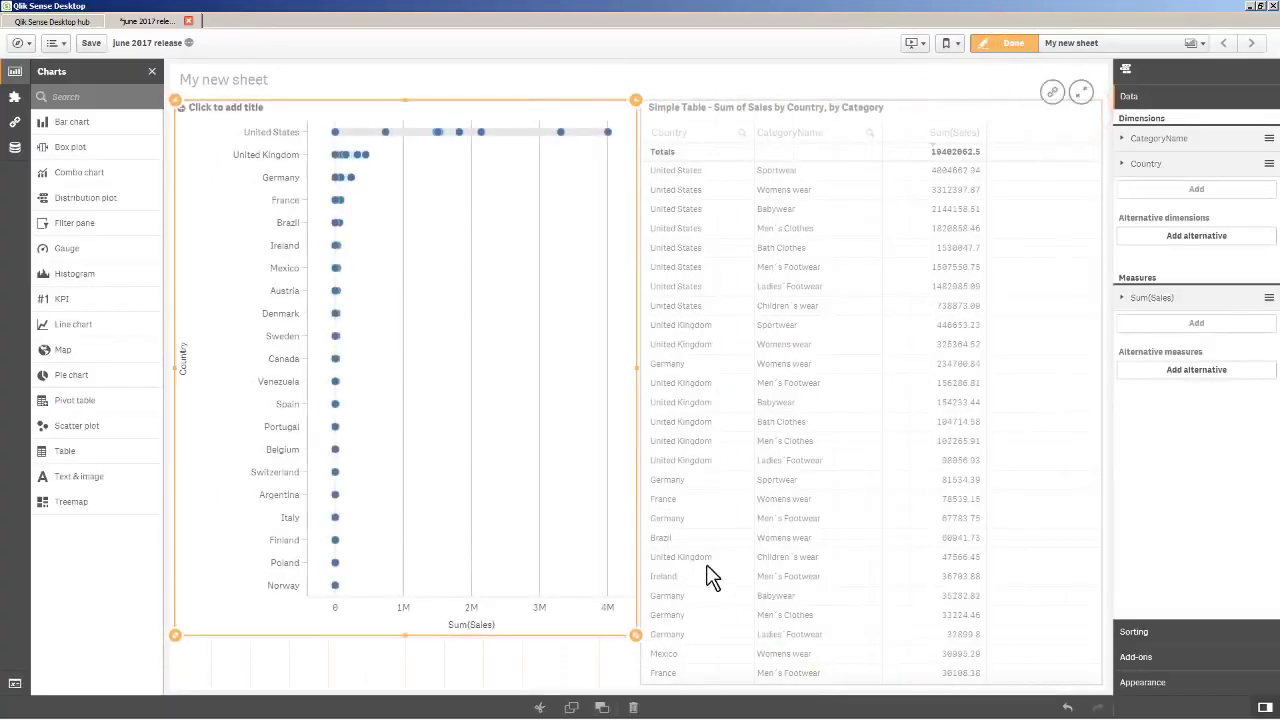
Step: Delete the table and the distribution plot from the sheet
{"action": "right_click", "coordinate": [710, 578]}
{"action": "left_click", "coordinate": [723, 588]}
{"action": "right_click", "coordinate": [435, 392]}
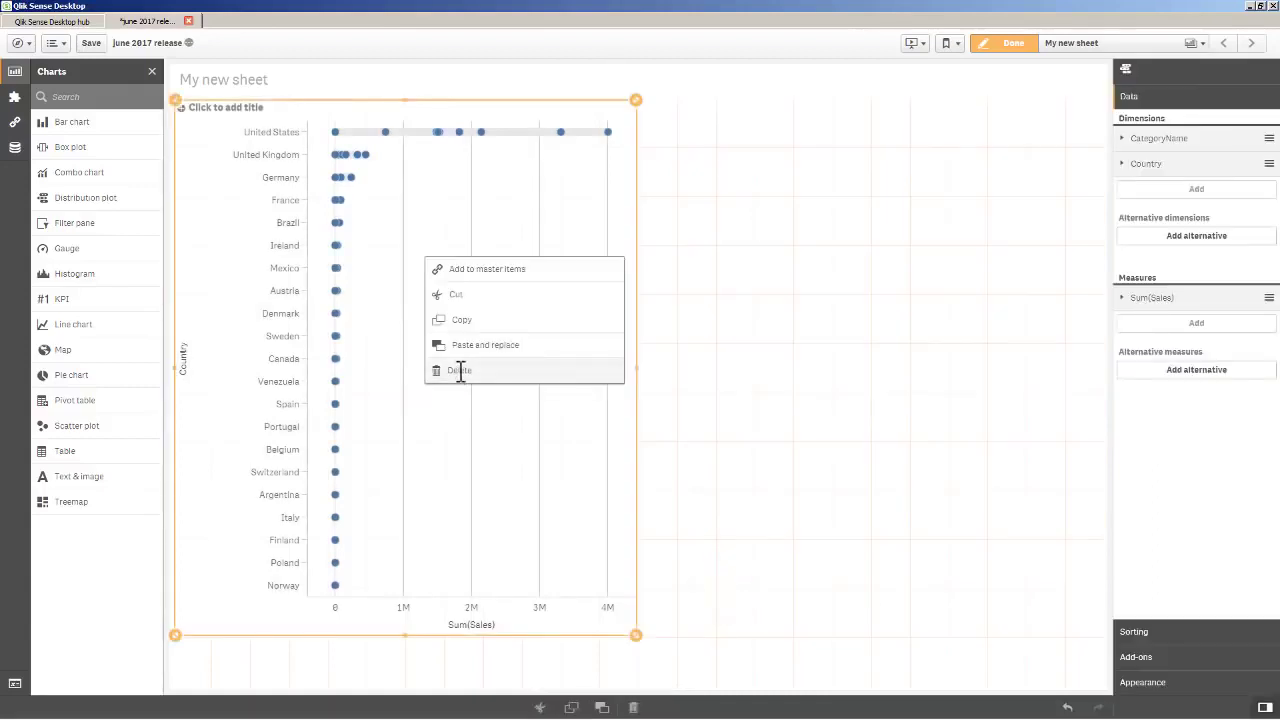
{"action": "left_click", "coordinate": [459, 370]}
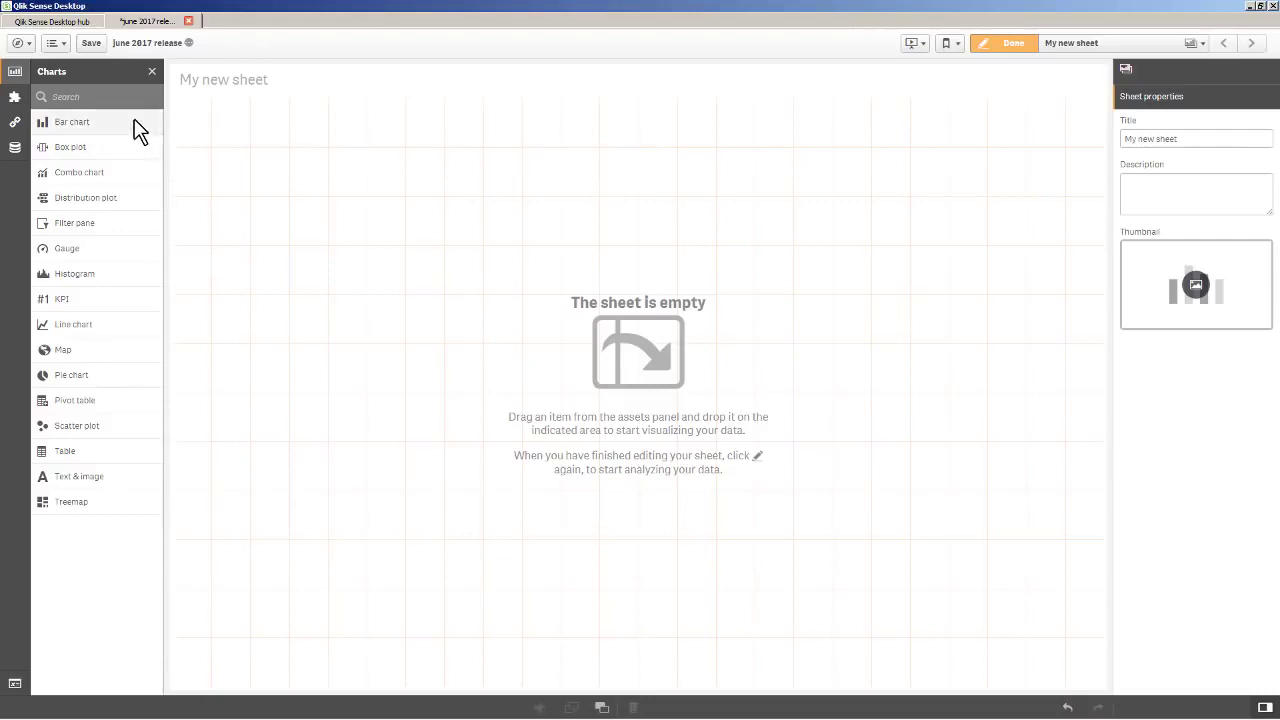
Step: Add a bar chart to the empty sheet with the calculated dimension class(Sales,1000)
{"action": "left_click_drag", "start_coordinate": [134, 118], "coordinate": [510, 386]}
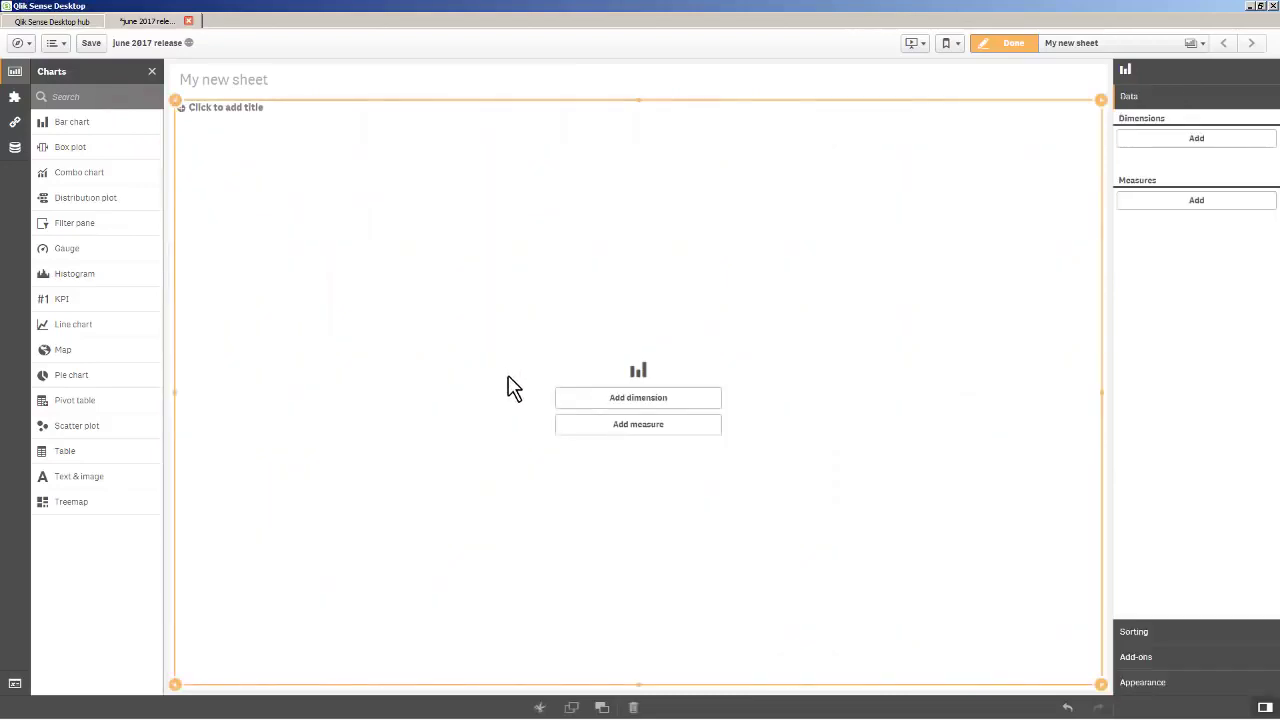
{"action": "left_click", "coordinate": [630, 406]}
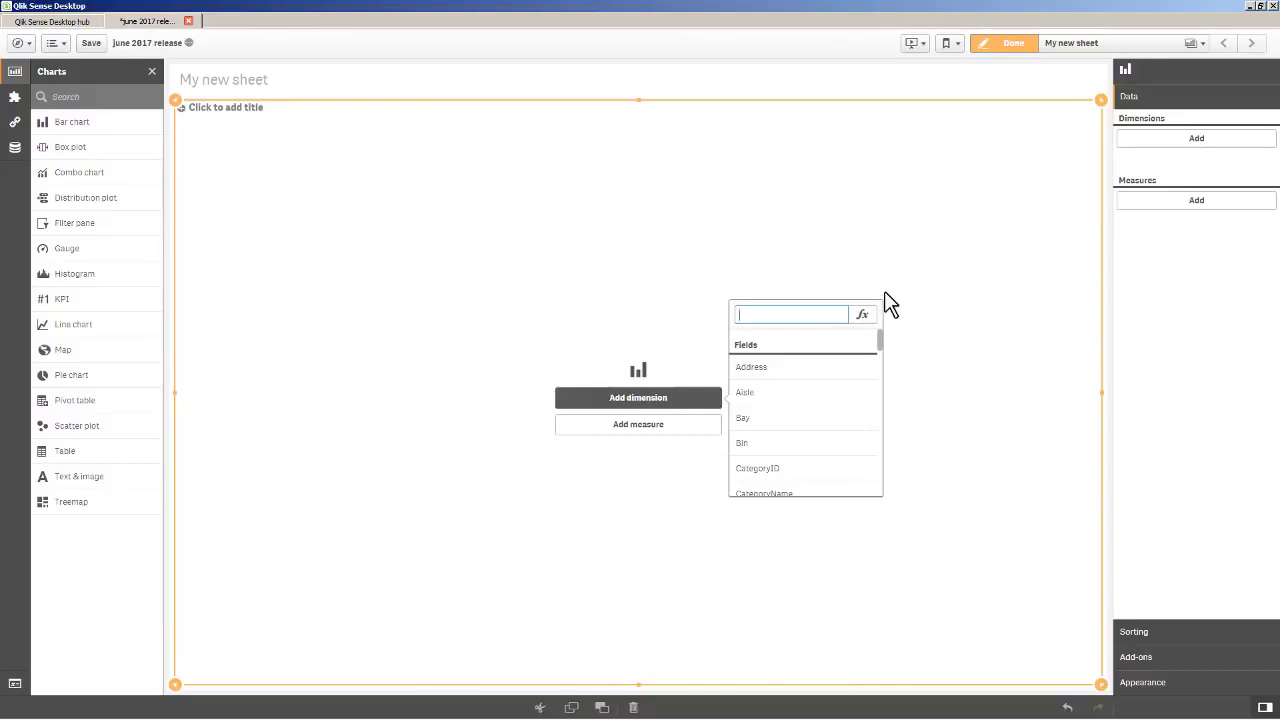
{"action": "left_click", "coordinate": [862, 316]}
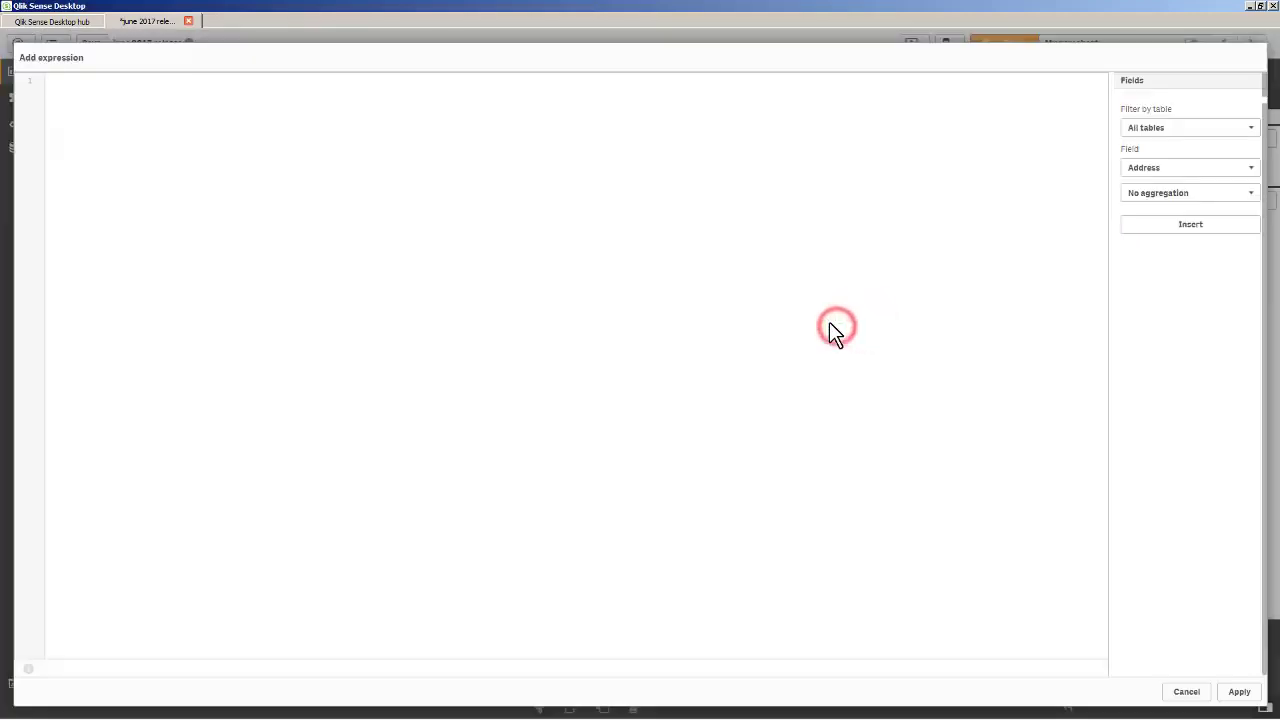
{"action": "type", "text": "class("}
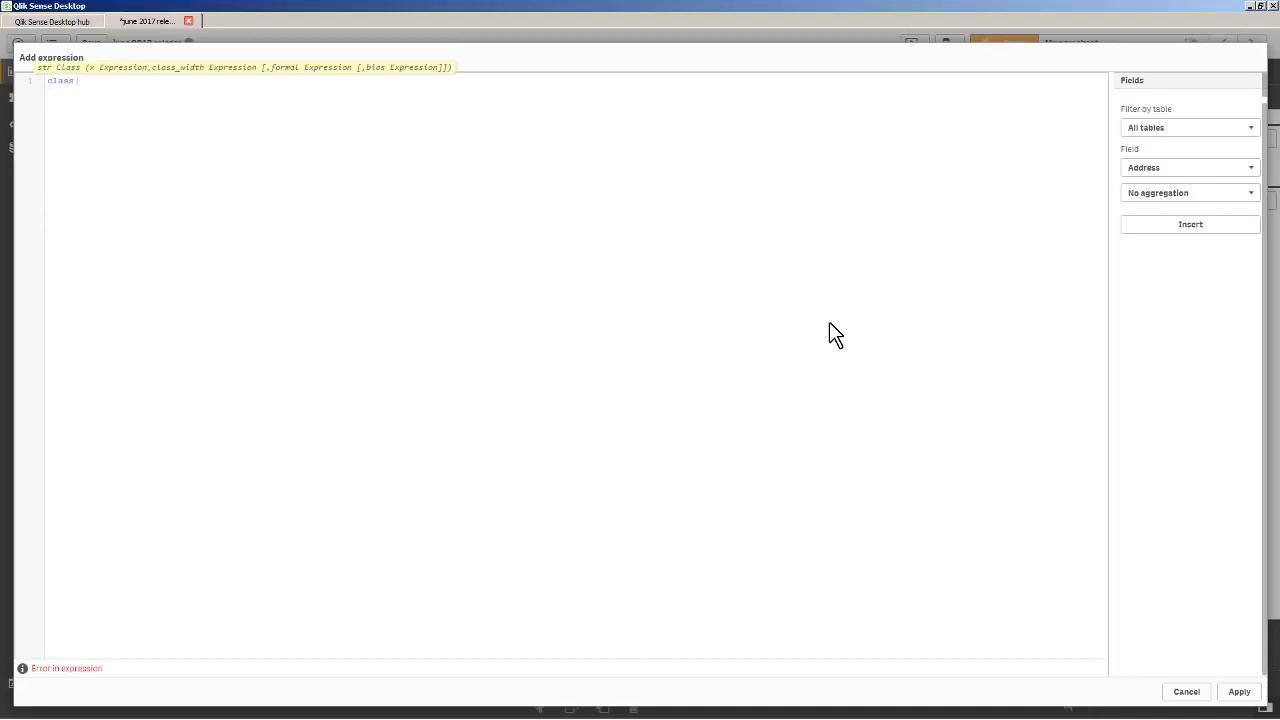
{"action": "type", "text": "Sales,1000)"}
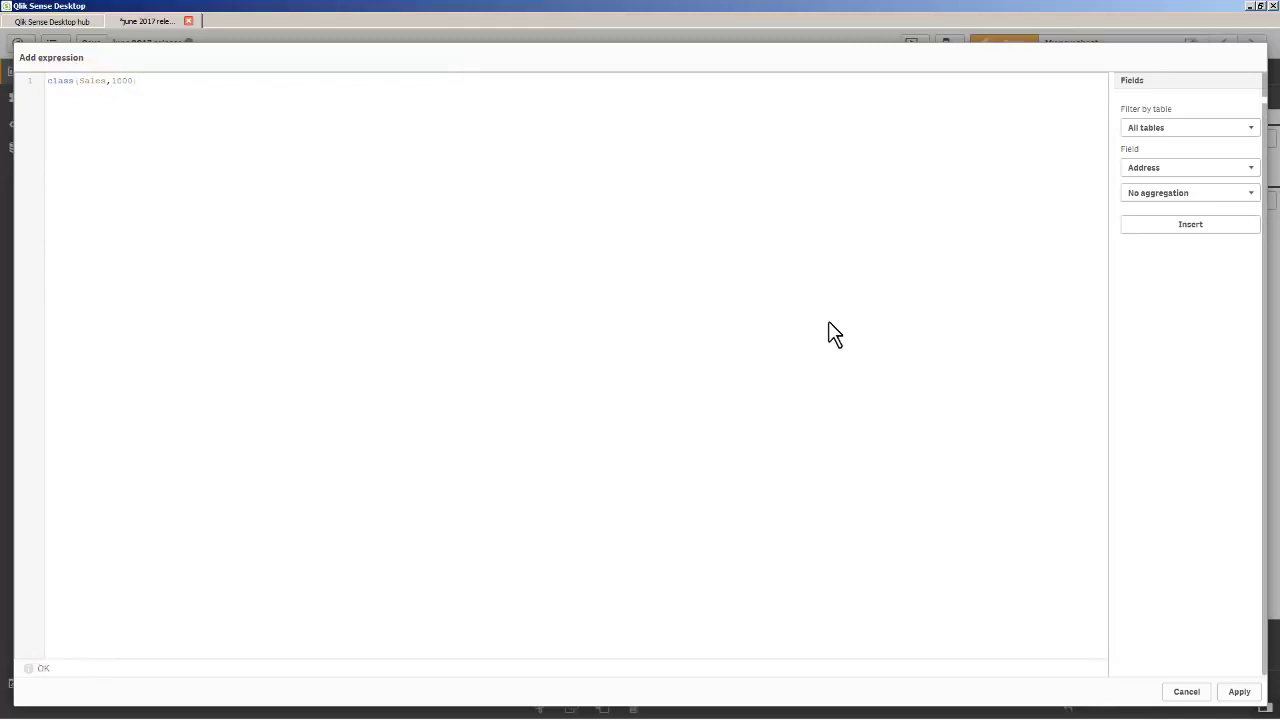
{"action": "left_click", "coordinate": [1253, 700]}
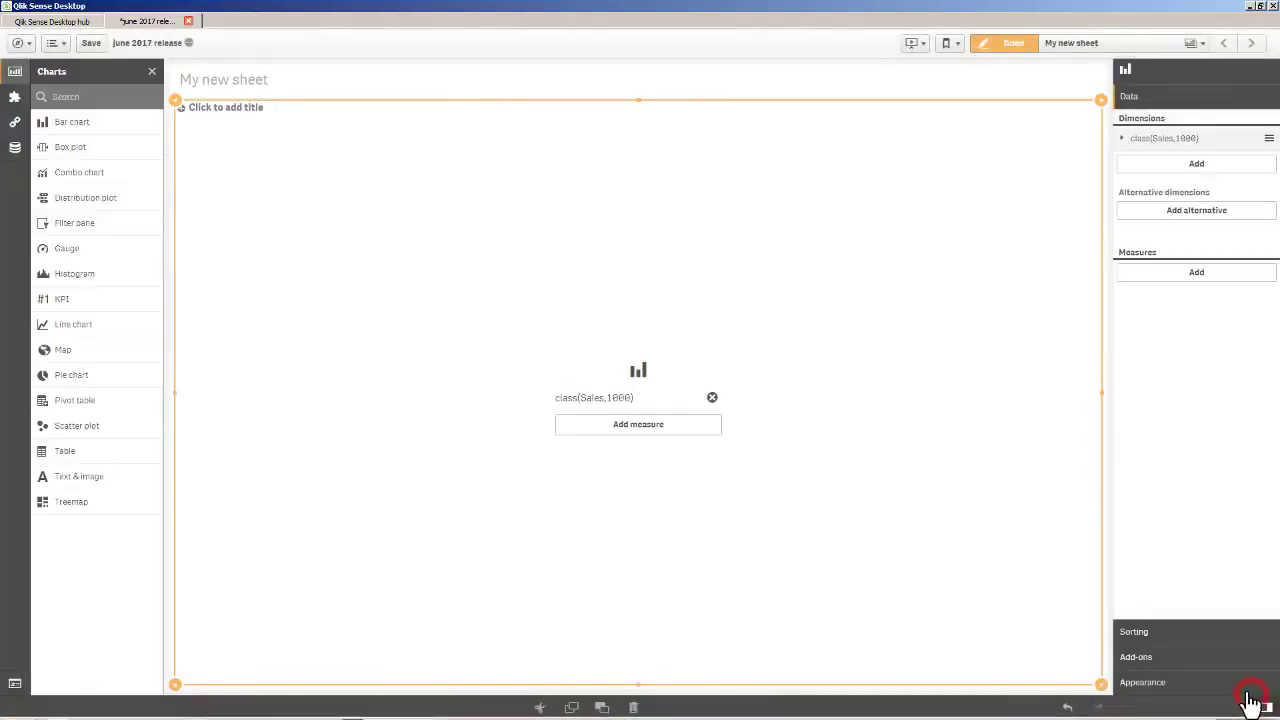
Step: Add count(Sales) as the bar chart's measure
{"action": "left_click", "coordinate": [665, 424]}
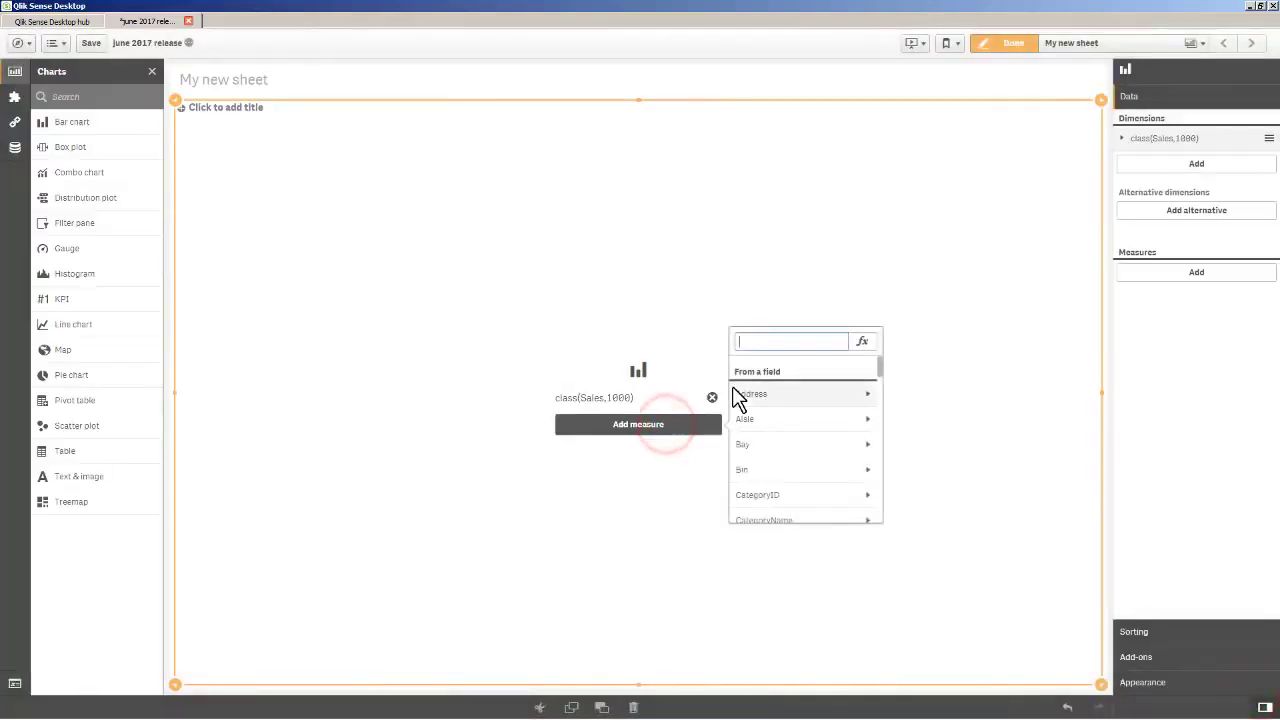
{"action": "type", "text": "count"}
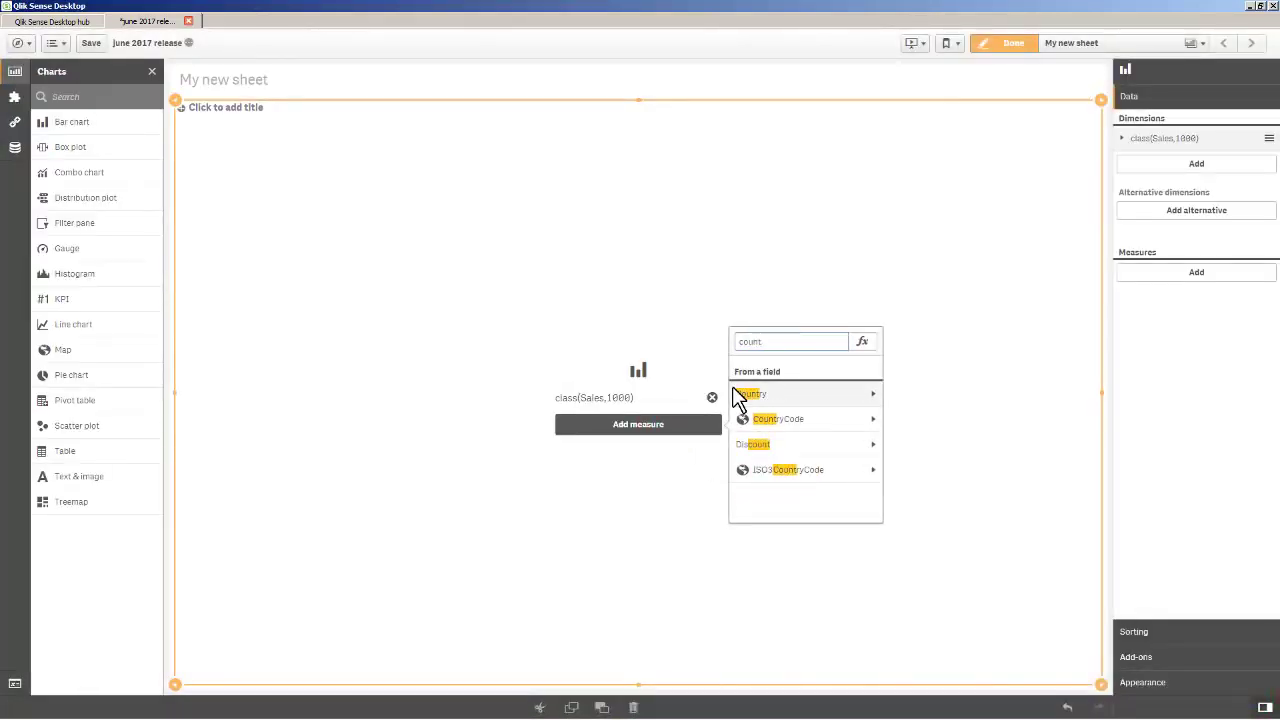
{"action": "type", "text": "(Sales"}
{"action": "key", "text": "Return"}
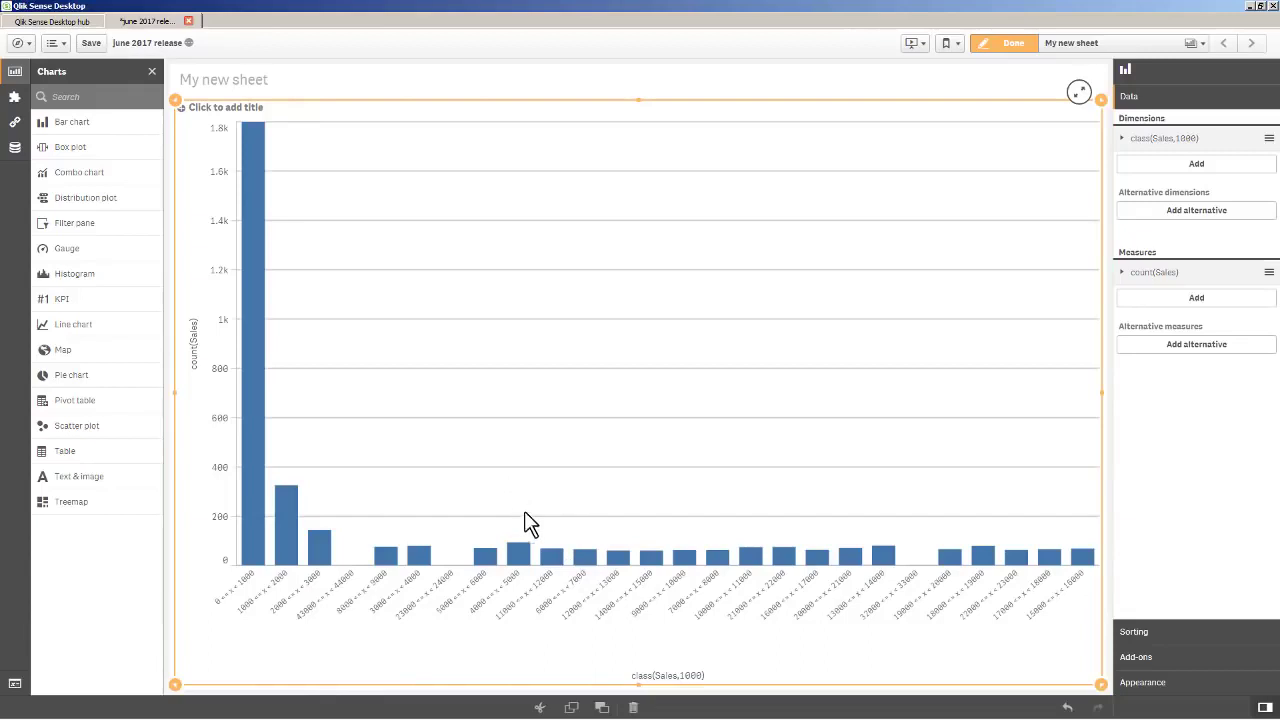
Step: Delete the bar chart and add a histogram with Sales as its dimension
{"action": "right_click", "coordinate": [500, 490]}
{"action": "left_click", "coordinate": [520, 478]}
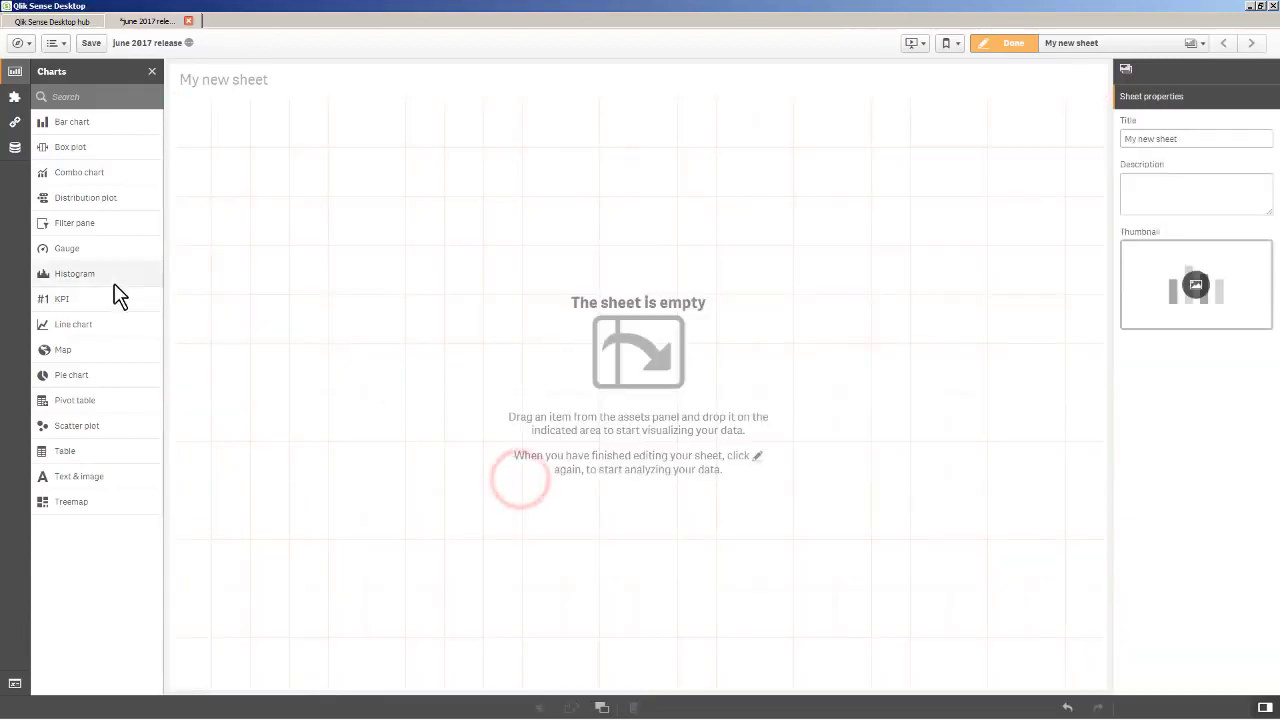
{"action": "left_click_drag", "start_coordinate": [113, 279], "coordinate": [672, 383]}
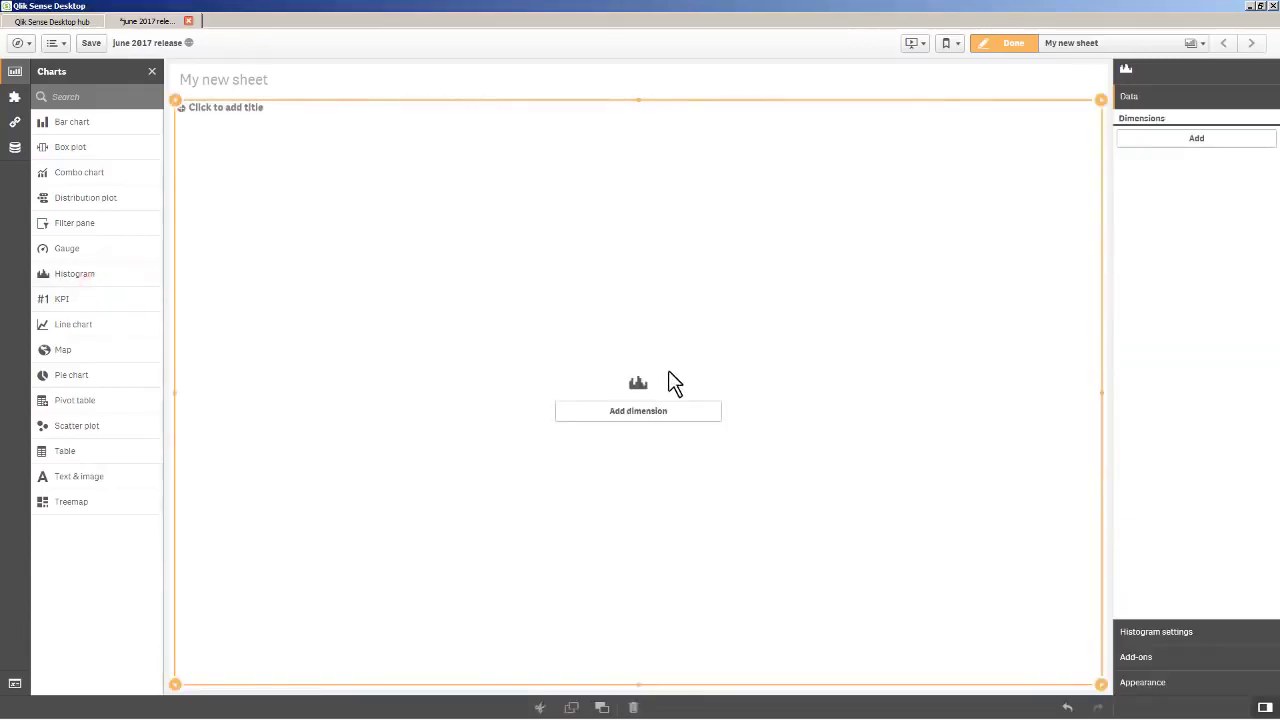
{"action": "left_click", "coordinate": [666, 428]}
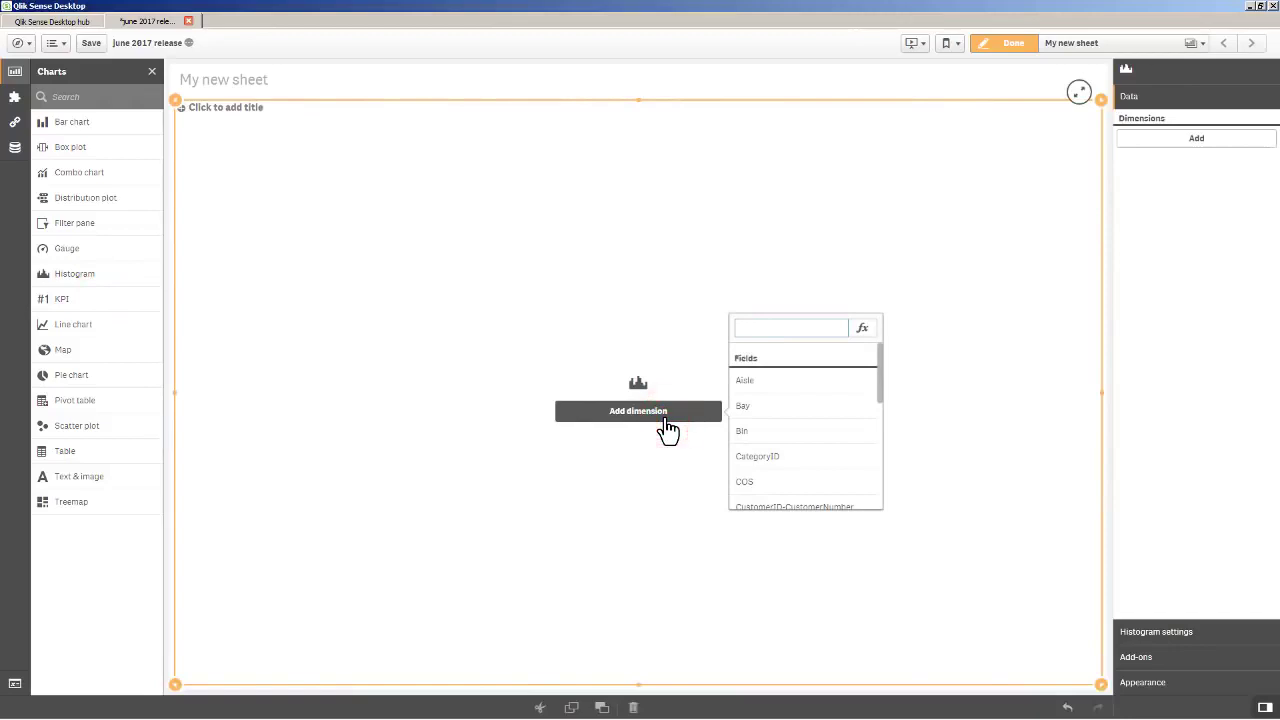
{"action": "type", "text": "sa"}
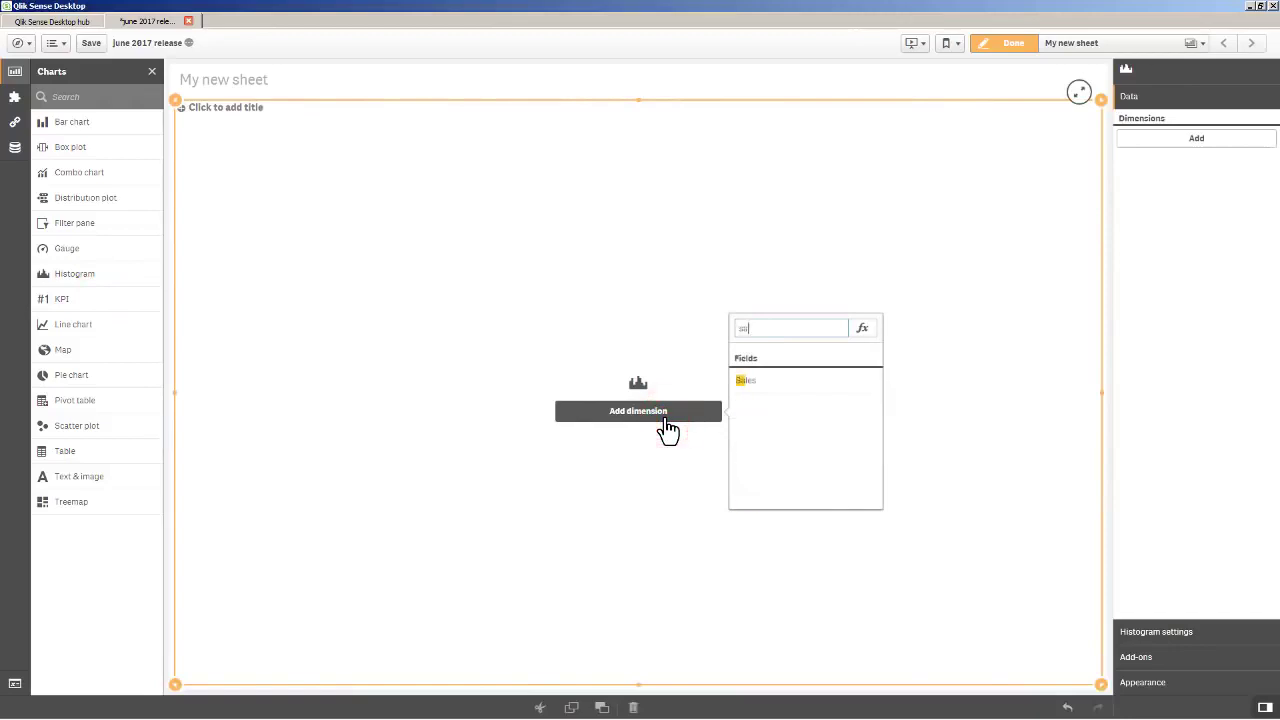
{"action": "left_click", "coordinate": [752, 384]}
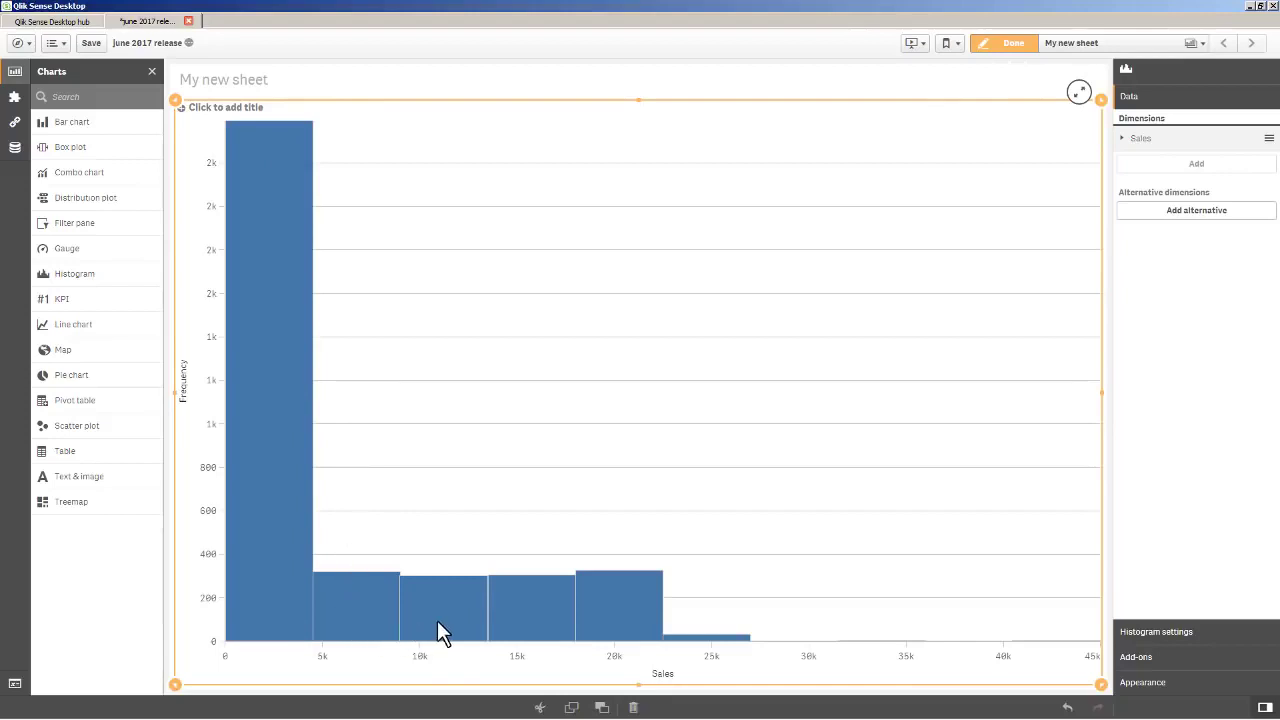
Step: Switch the histogram's bars to custom, defined by bar width (x-axis), with a width of 1000
{"action": "left_click", "coordinate": [1181, 633]}
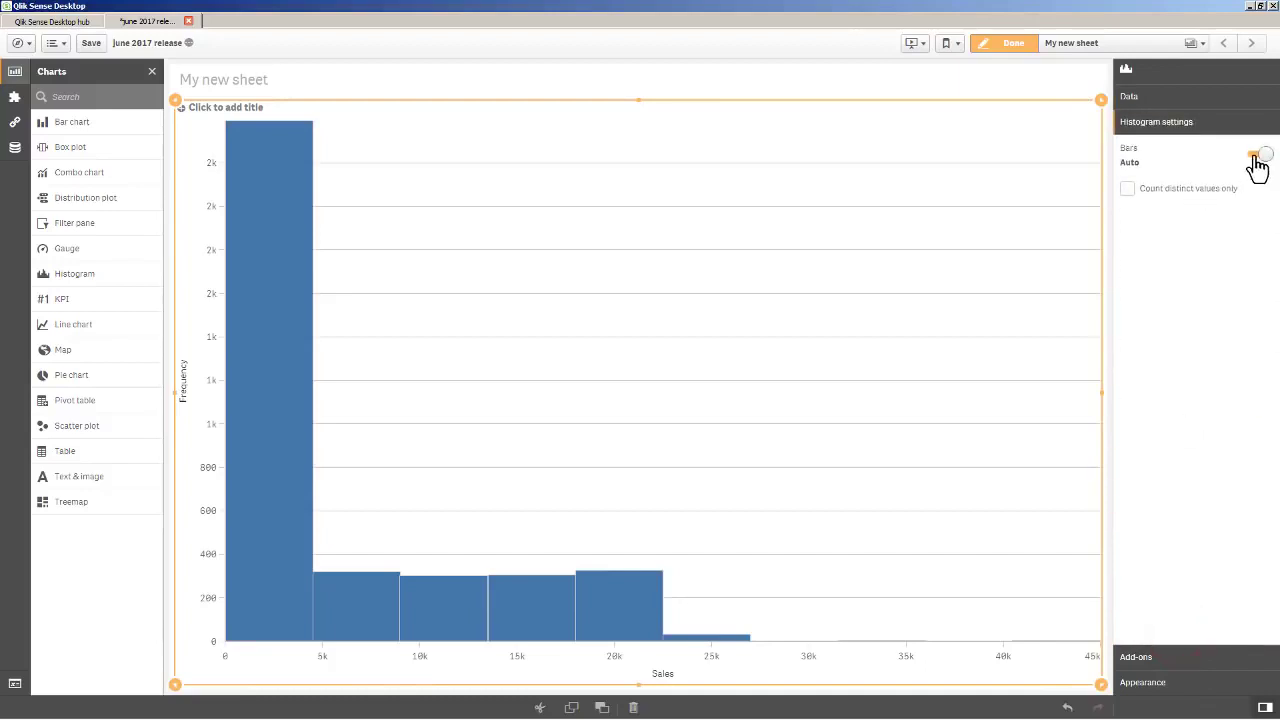
{"action": "left_click", "coordinate": [1257, 158]}
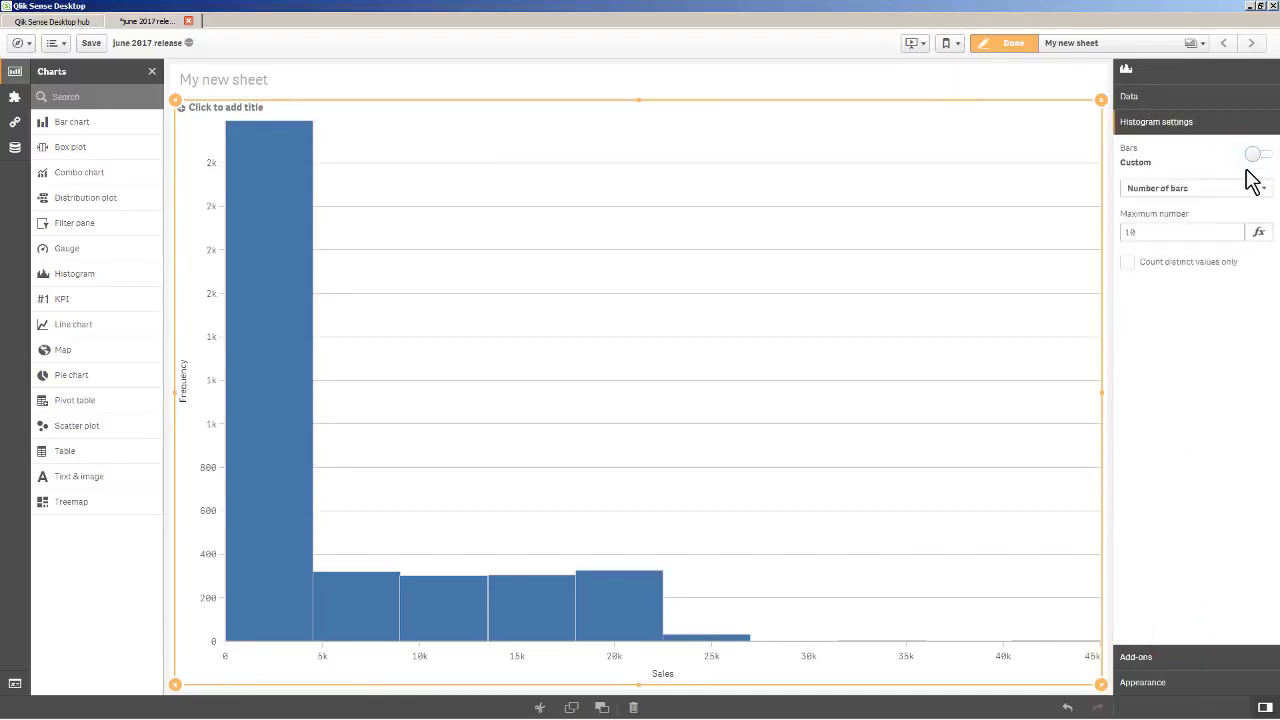
{"action": "left_click", "coordinate": [1238, 190]}
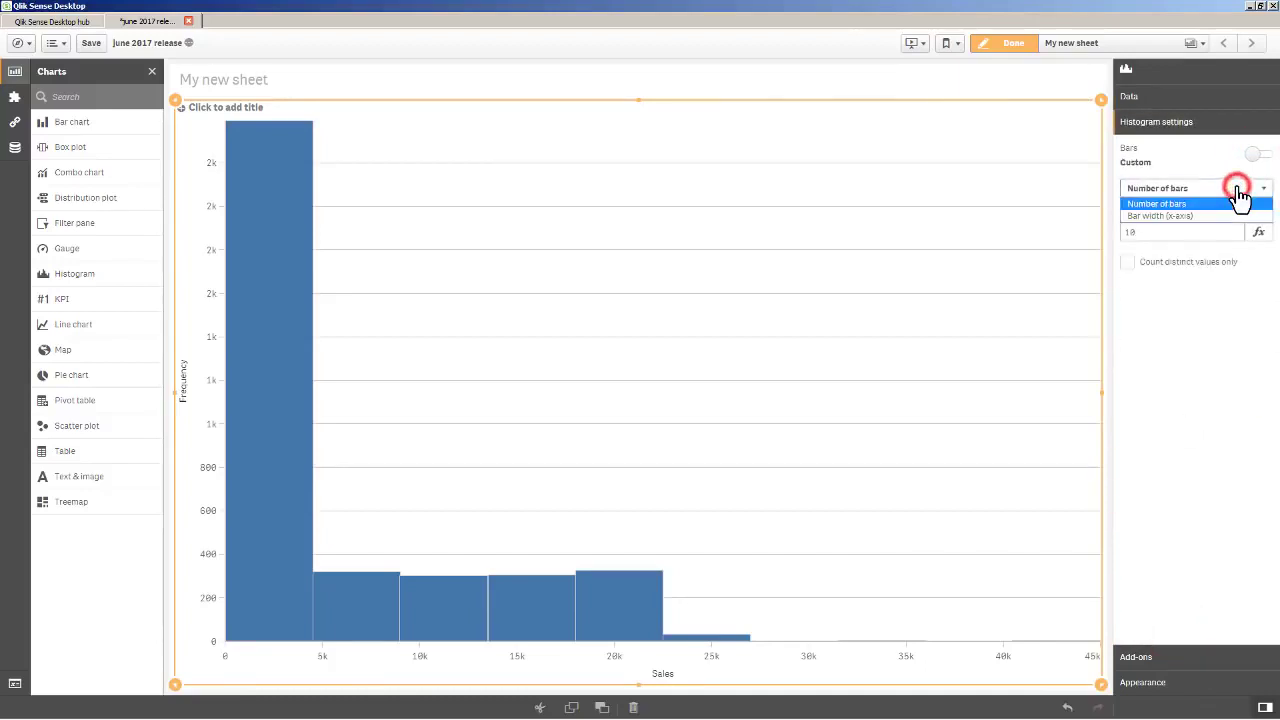
{"action": "left_click", "coordinate": [1190, 216]}
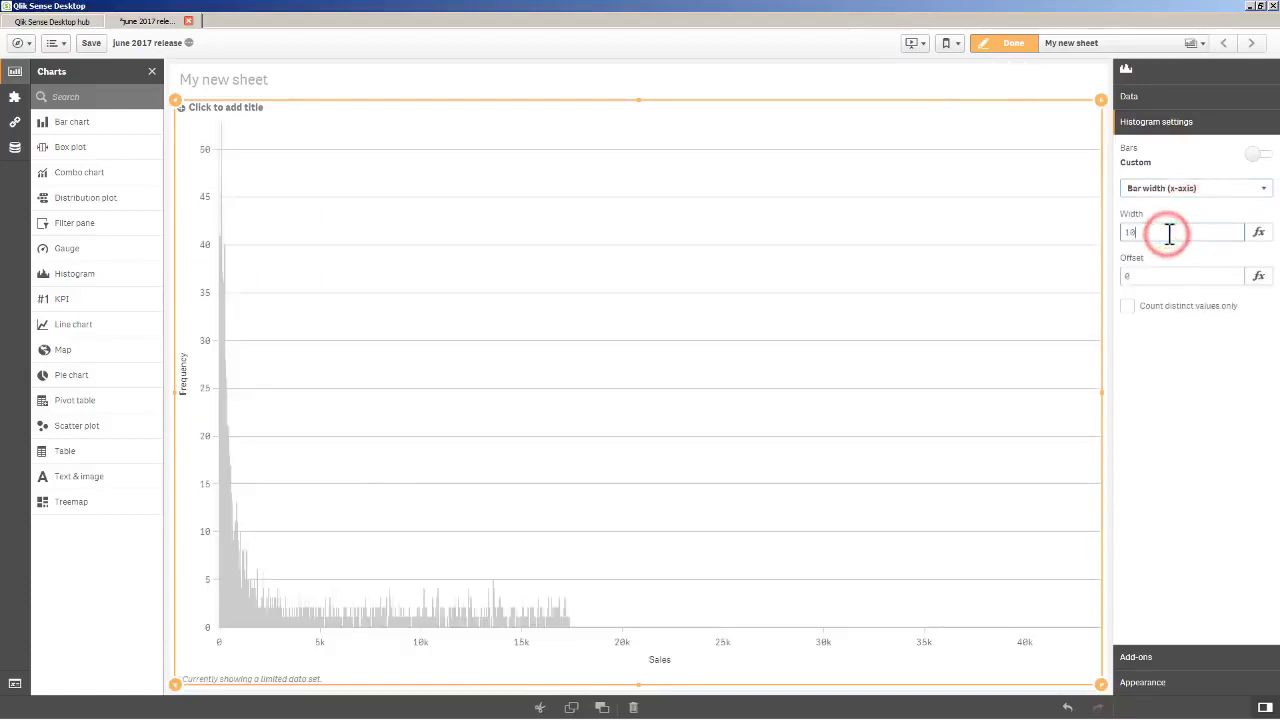
{"action": "left_click", "coordinate": [1169, 232]}
{"action": "type", "text": "00"}
{"action": "key", "text": "Return"}
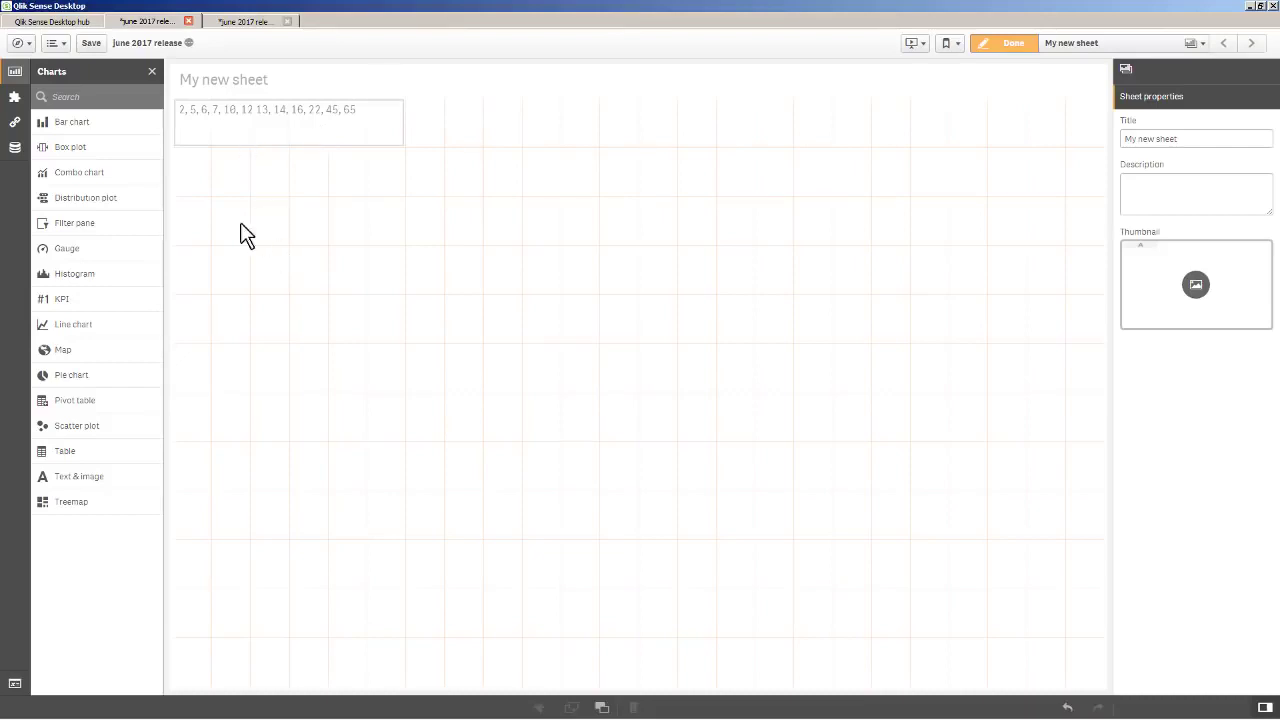
Step: Add a box plot below the number list with ID as the dimension and Sum(Number) as the measure
{"action": "left_click_drag", "start_coordinate": [89, 149], "coordinate": [623, 346]}
{"action": "left_click", "coordinate": [638, 422]}
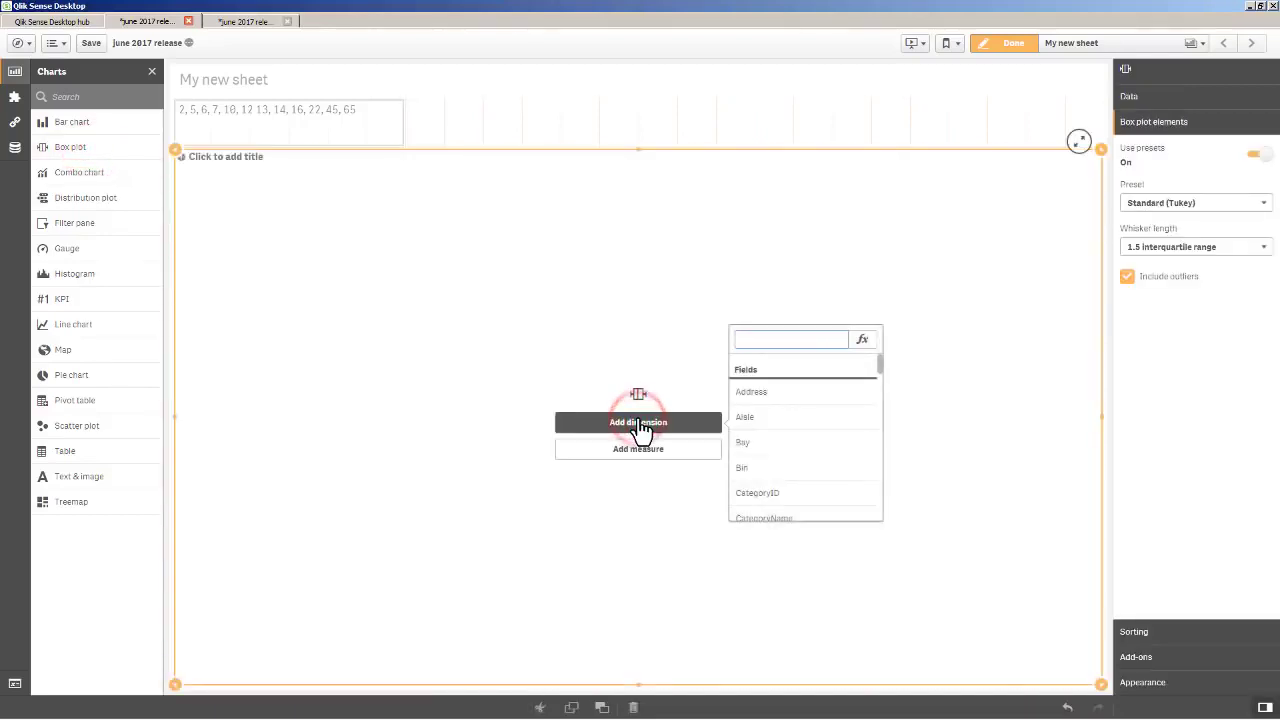
{"action": "type", "text": "Id"}
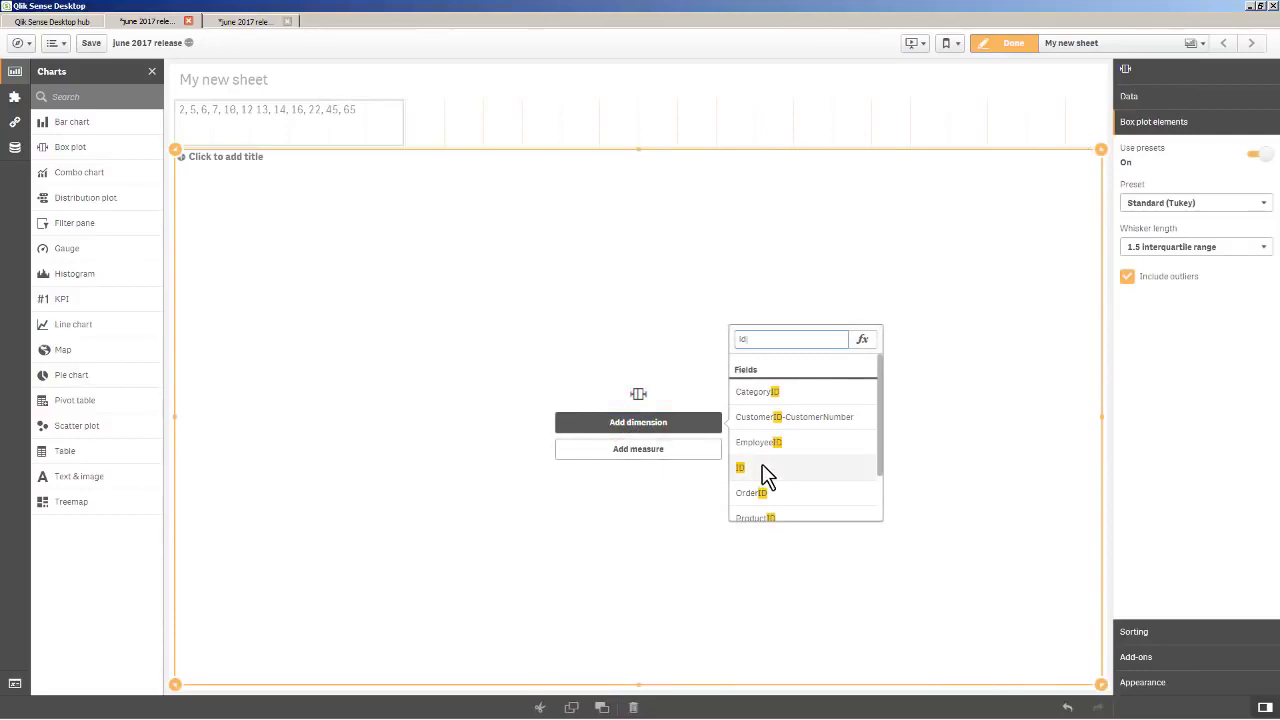
{"action": "left_click", "coordinate": [766, 467]}
{"action": "left_click", "coordinate": [678, 455]}
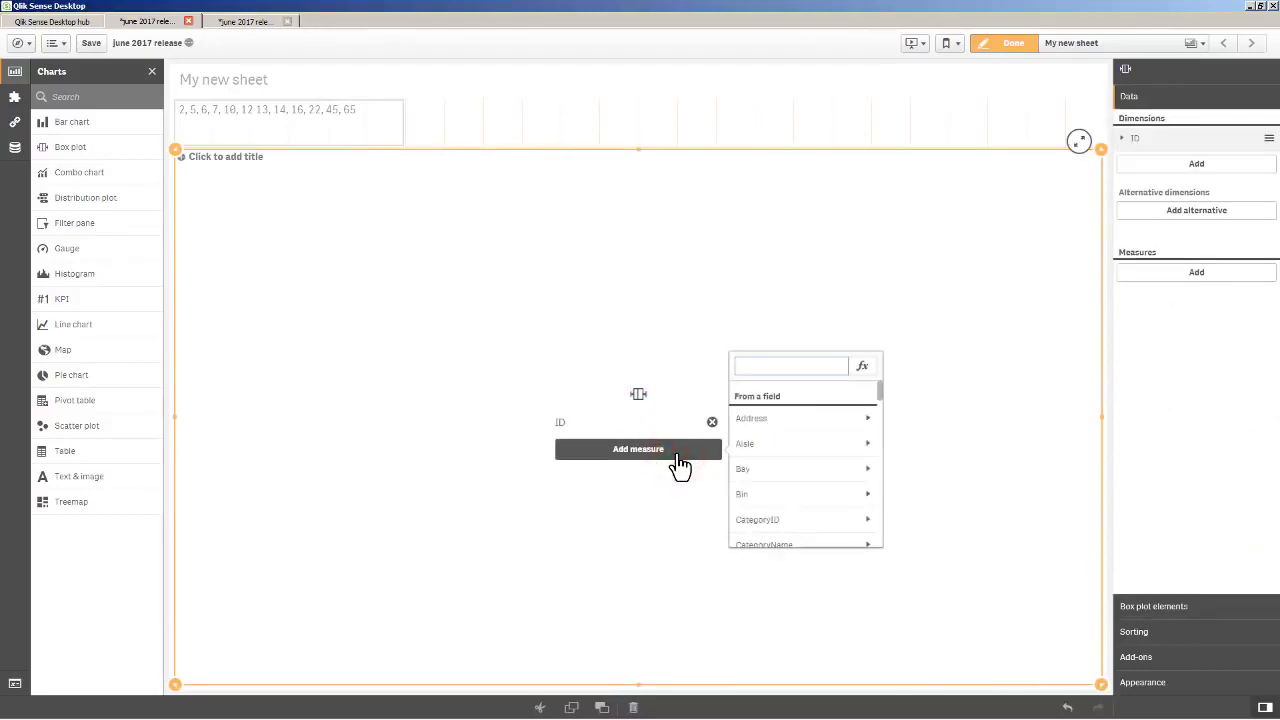
{"action": "type", "text": "num"}
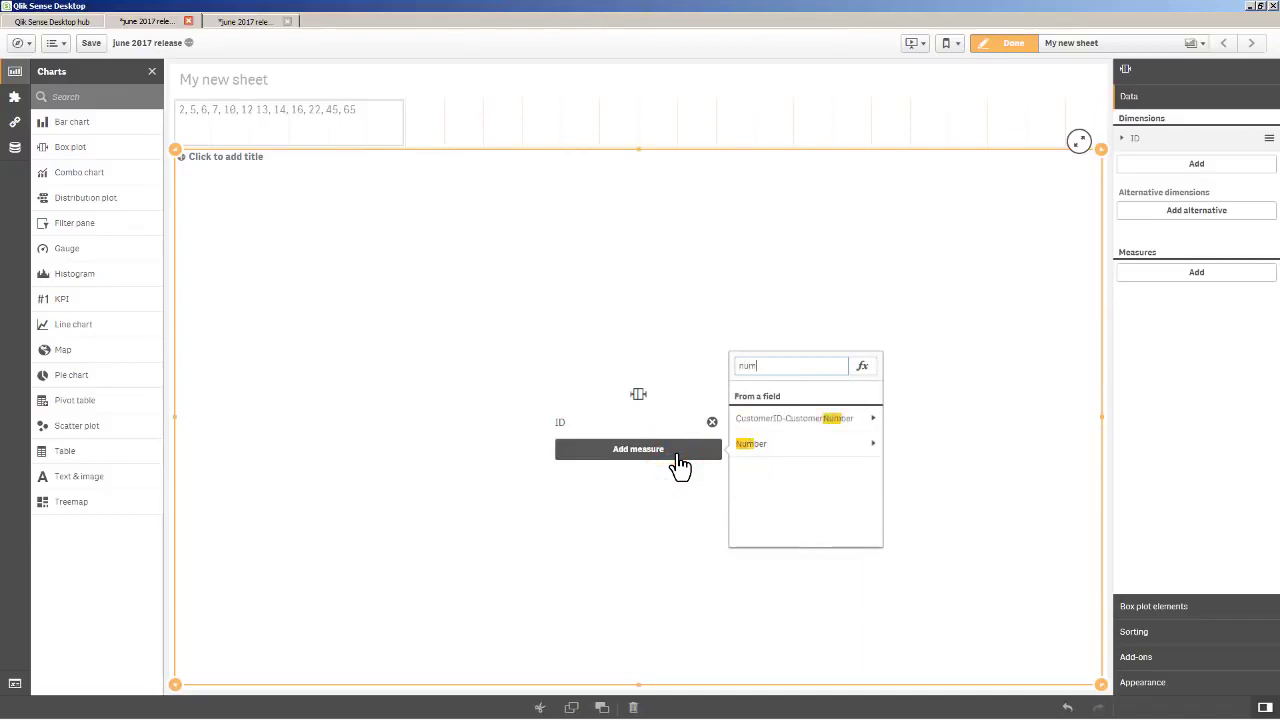
{"action": "left_click", "coordinate": [791, 446]}
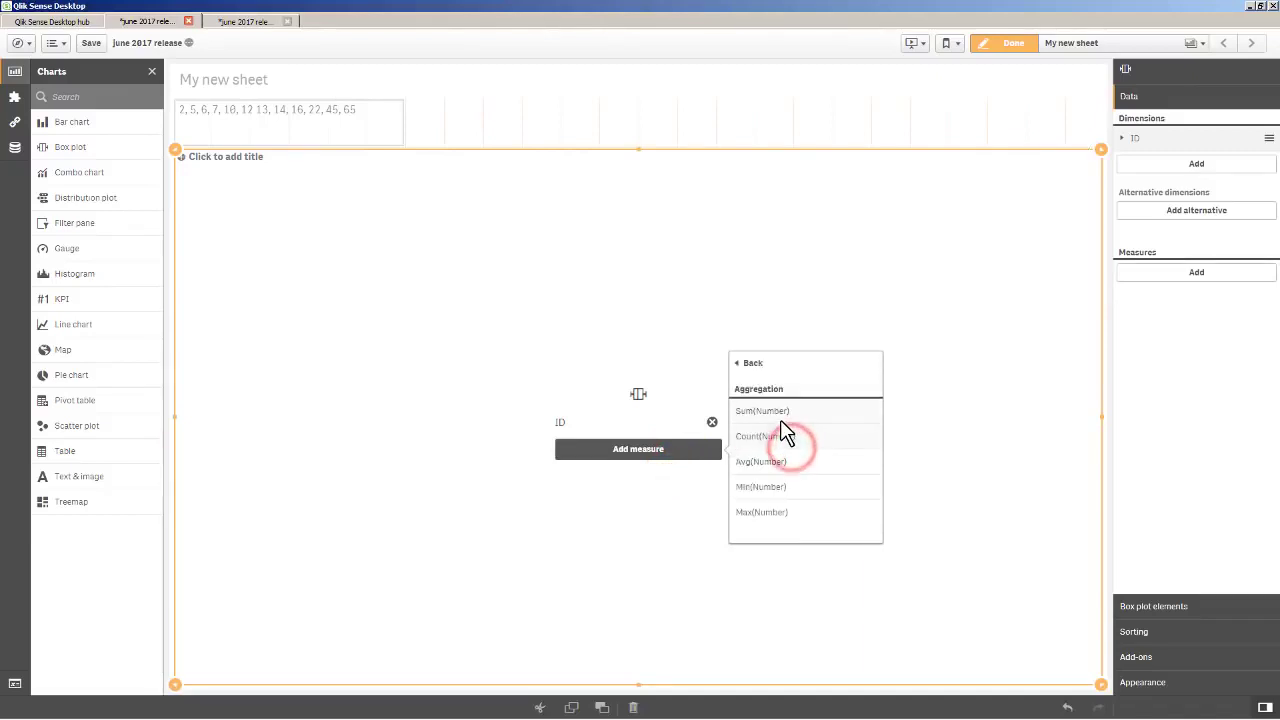
{"action": "left_click", "coordinate": [781, 417]}
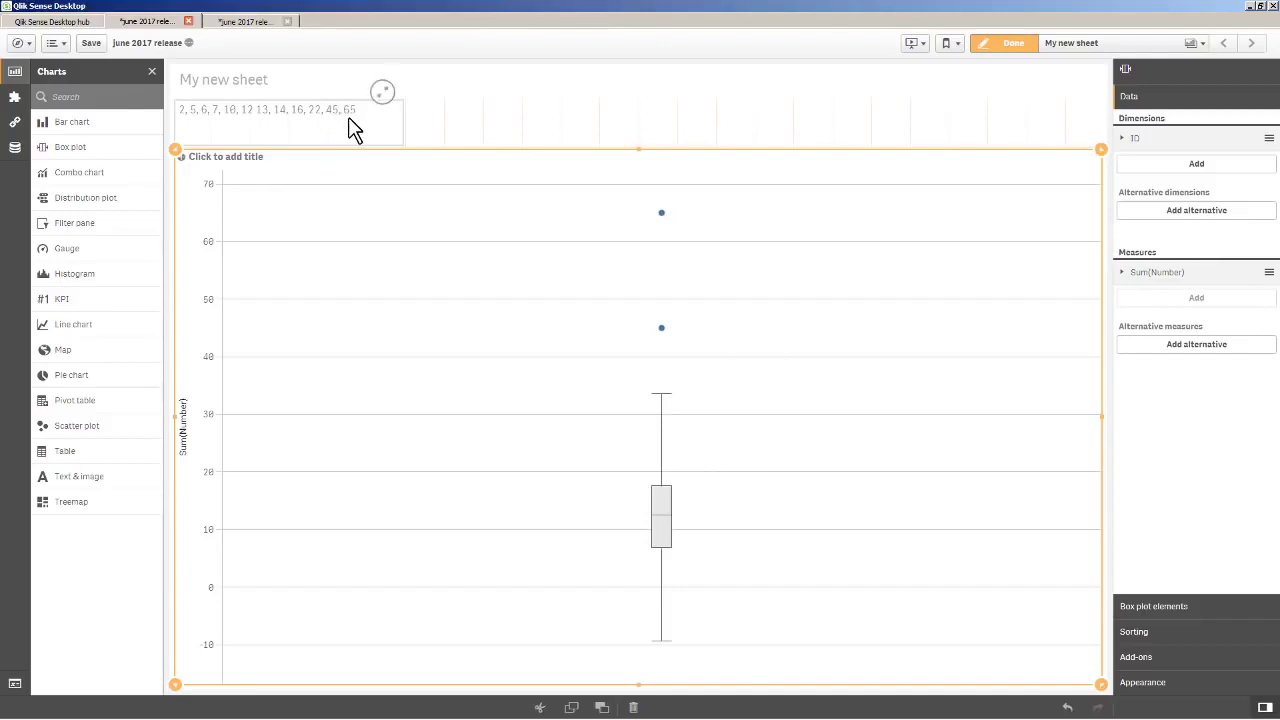
Step: Set the box plot's preset to Percentile-based and its whisker position to Min/max
{"action": "left_click", "coordinate": [1154, 608]}
{"action": "left_click", "coordinate": [1190, 203]}
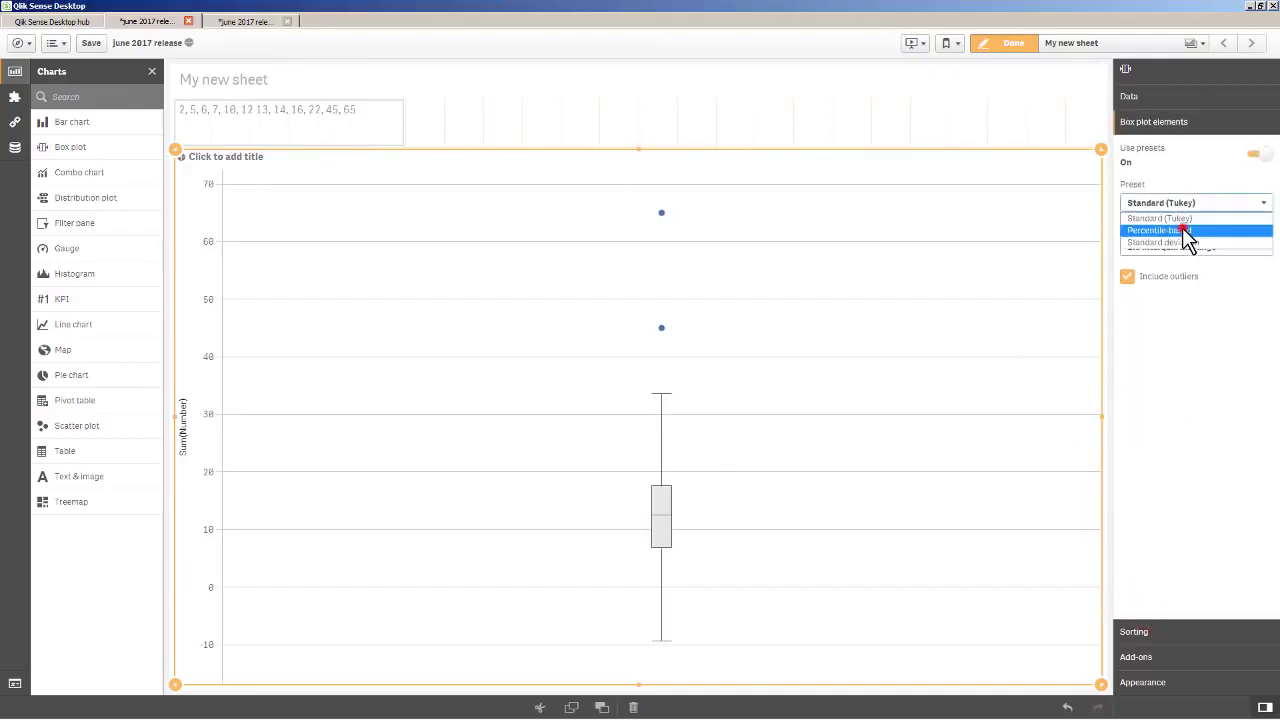
{"action": "left_click", "coordinate": [1155, 240]}
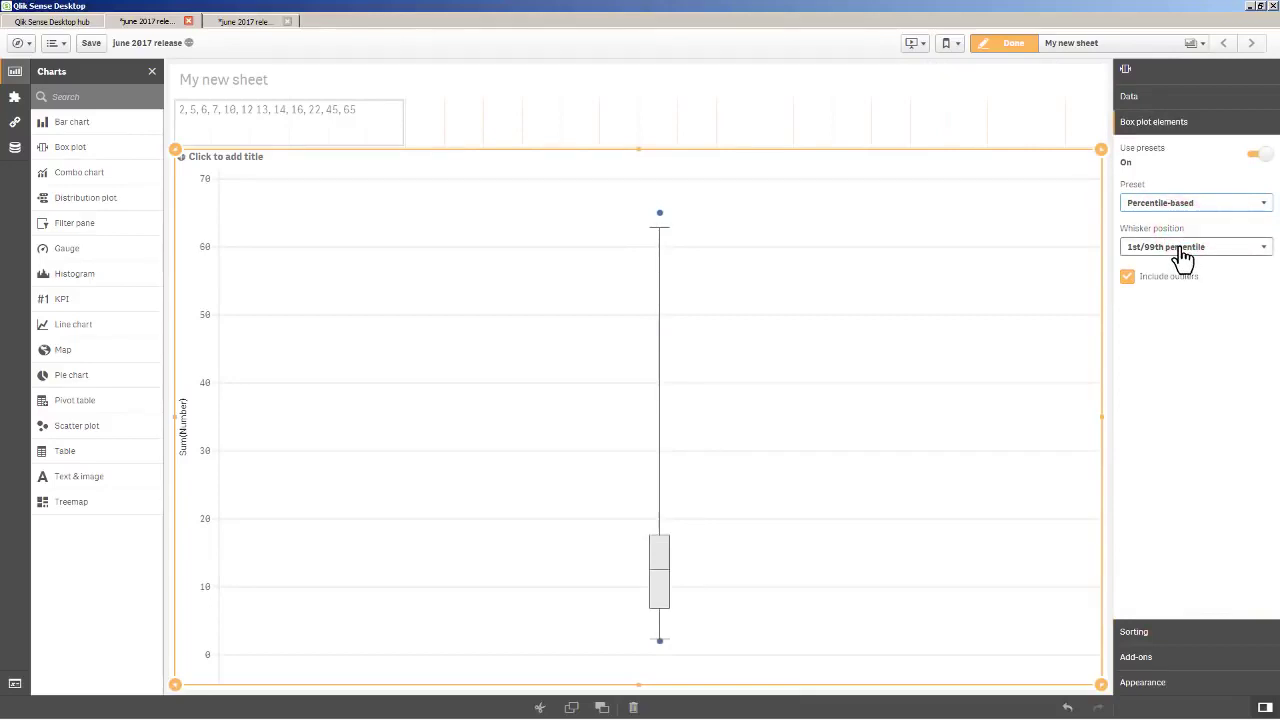
{"action": "left_click", "coordinate": [1181, 248]}
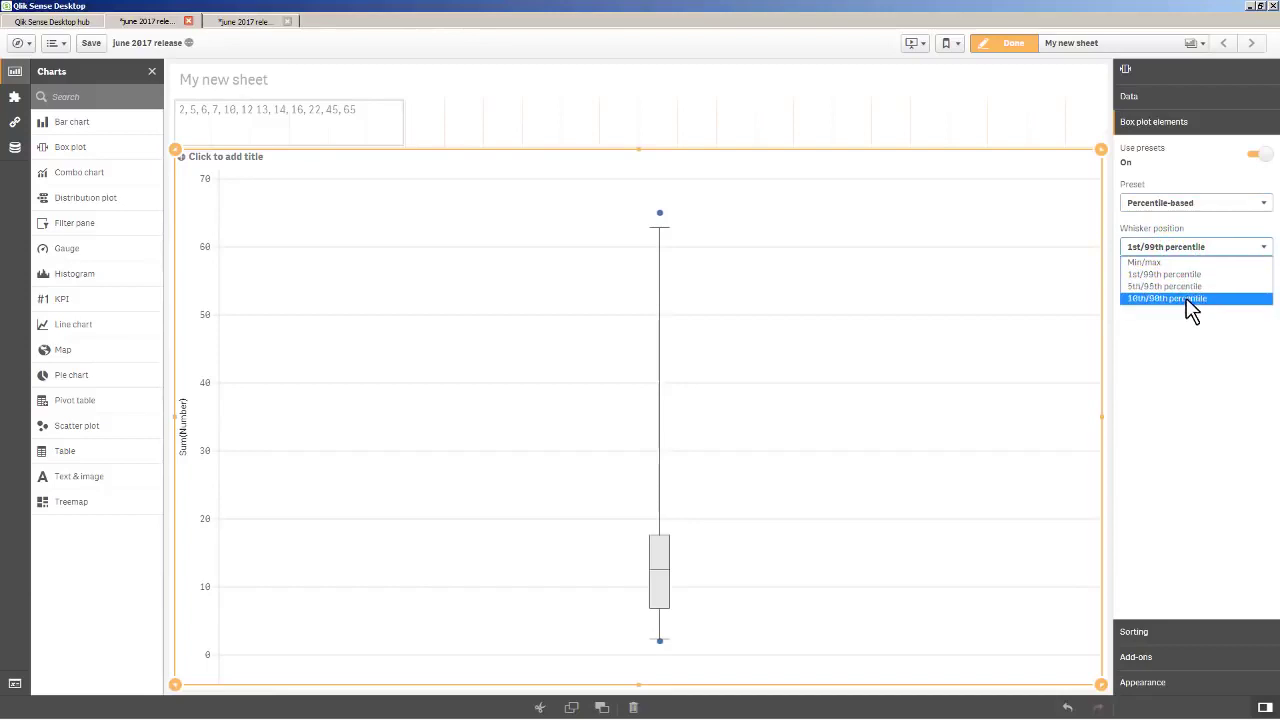
{"action": "left_click", "coordinate": [1145, 263]}
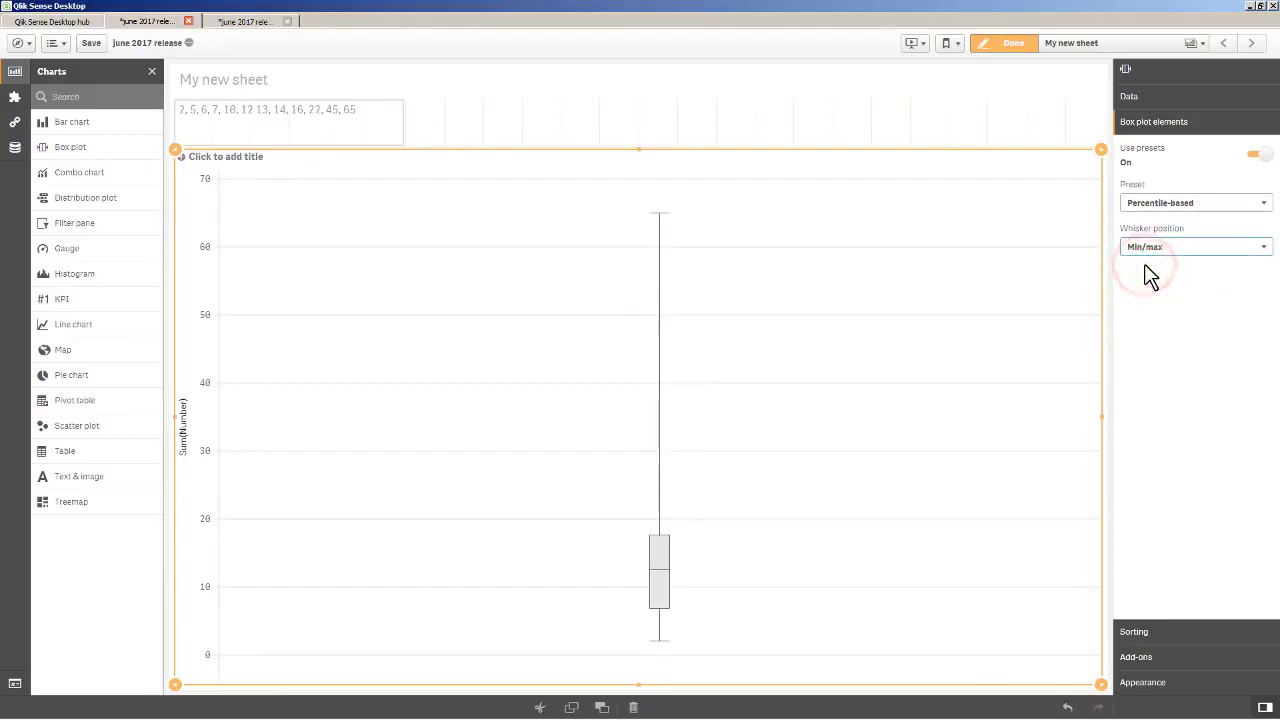
Step: Examine the box plot's whiskers and box outside edit mode, then resume editing the sheet
{"action": "left_click", "coordinate": [1010, 46]}
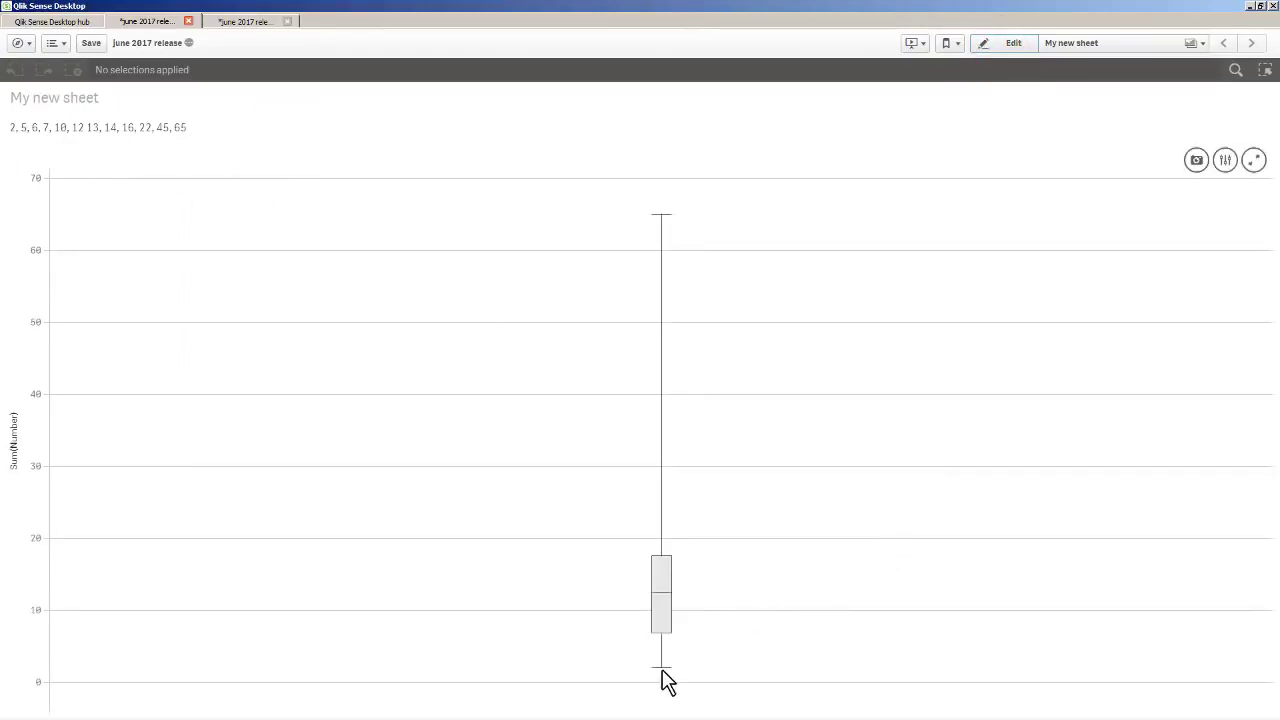
{"action": "mouse_move", "coordinate": [668, 682]}
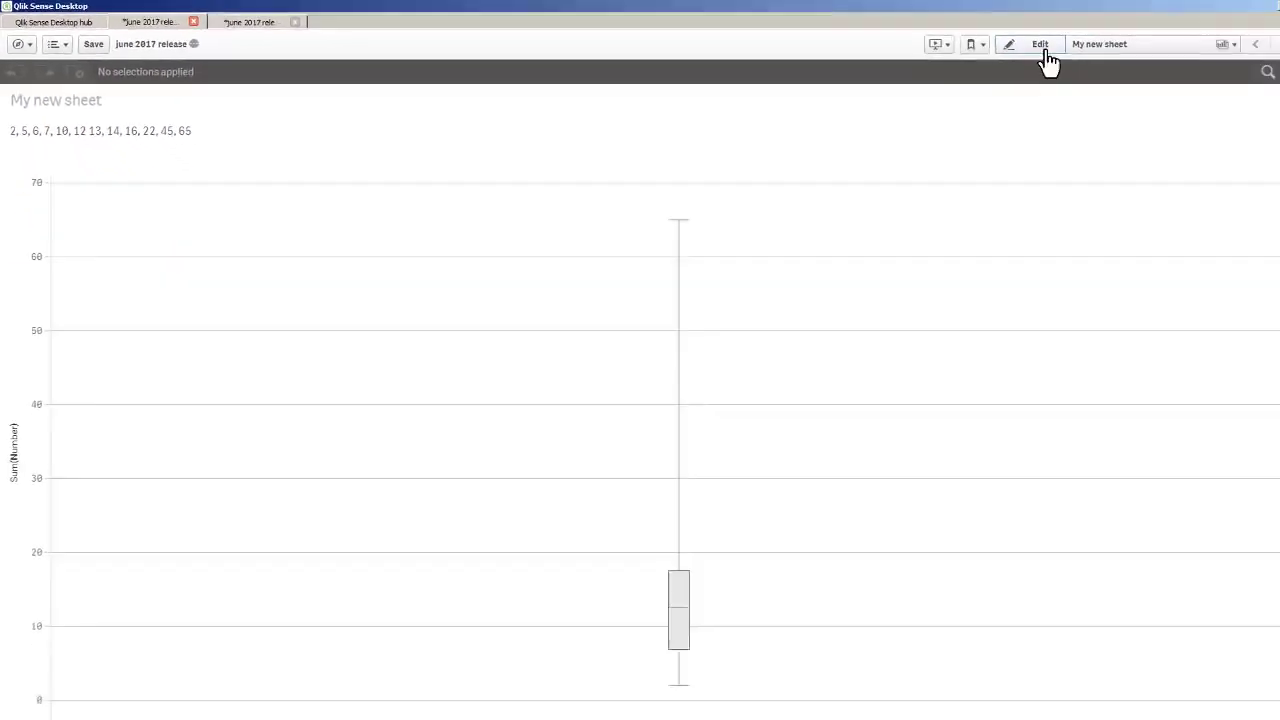
{"action": "left_click", "coordinate": [1014, 43]}
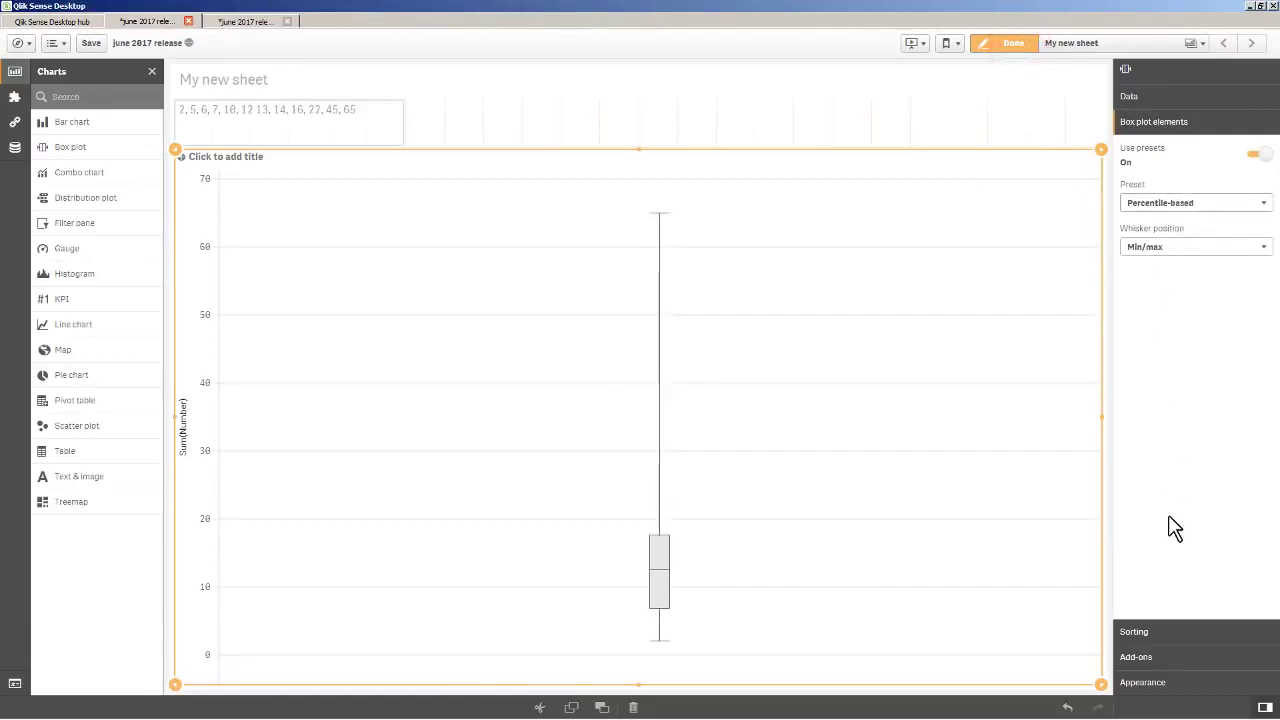
Step: Turn off the box plot's presets and look at the custom Box start setting
{"action": "left_click", "coordinate": [1259, 155]}
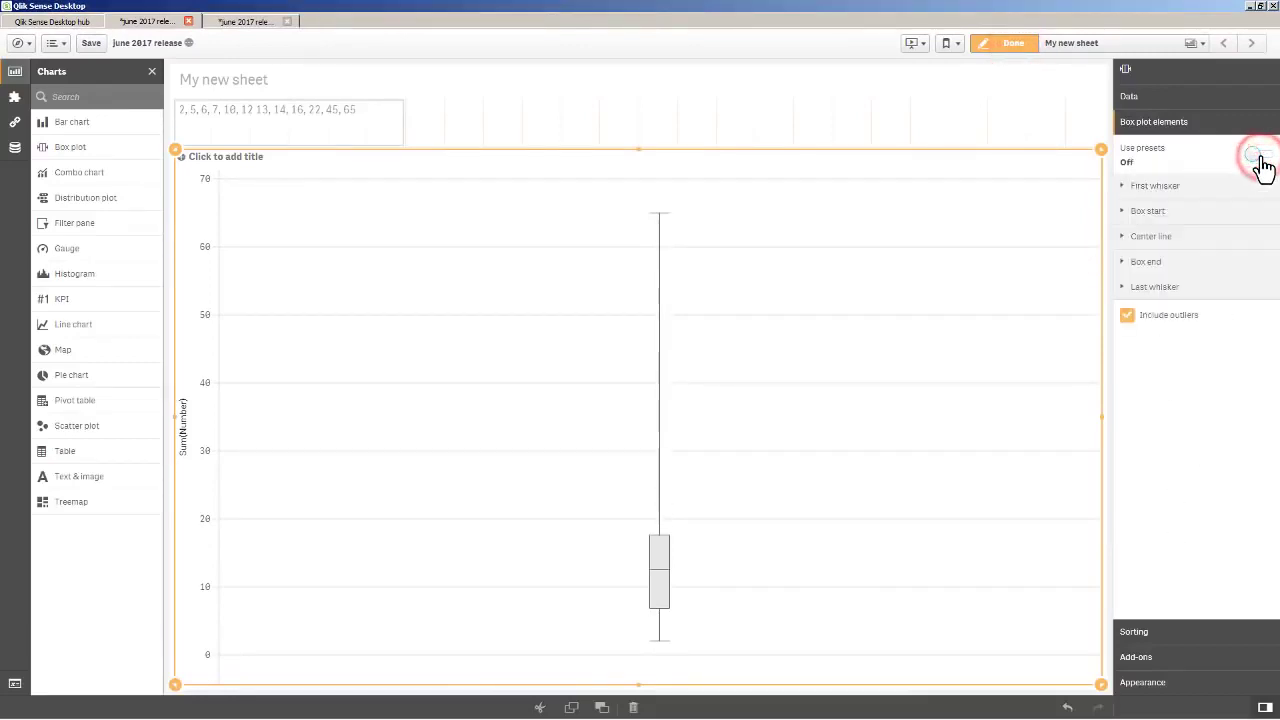
{"action": "left_click", "coordinate": [1174, 211]}
{"action": "left_click", "coordinate": [1175, 213]}
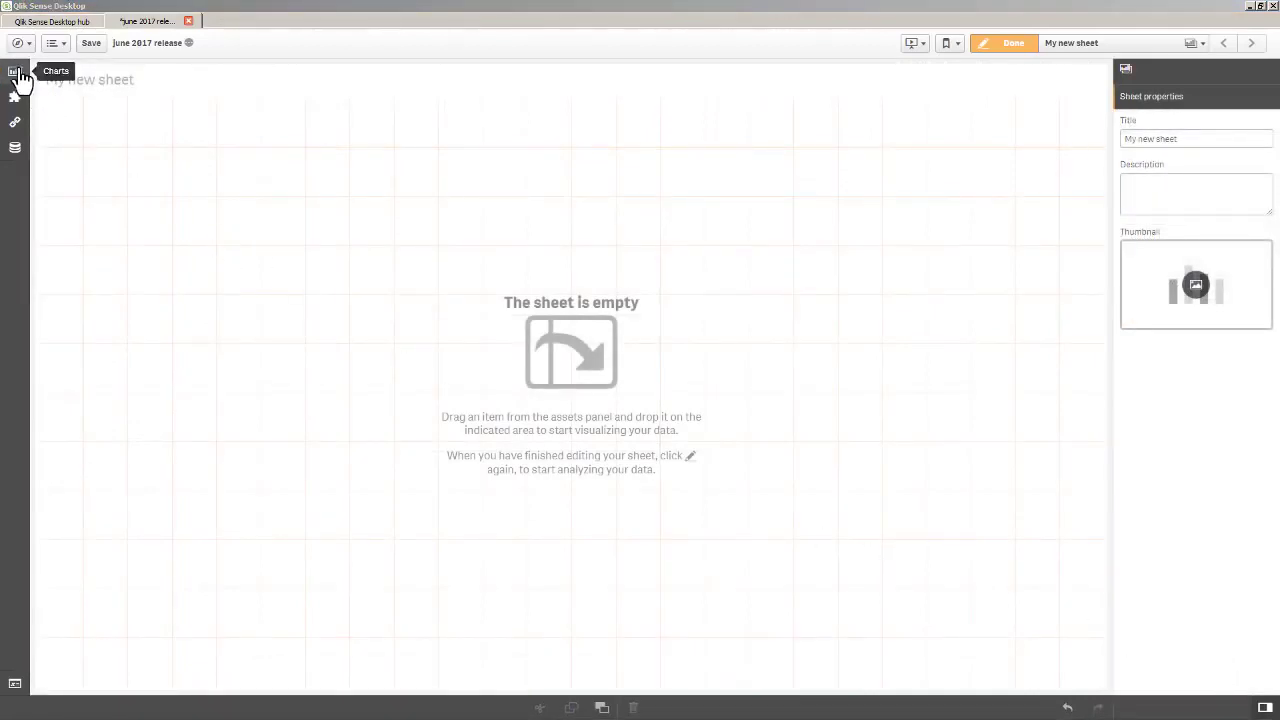
Step: Add a box plot to the empty sheet with CategoryName as the dimension and Sum(Sales) as the measure
{"action": "left_click", "coordinate": [16, 73]}
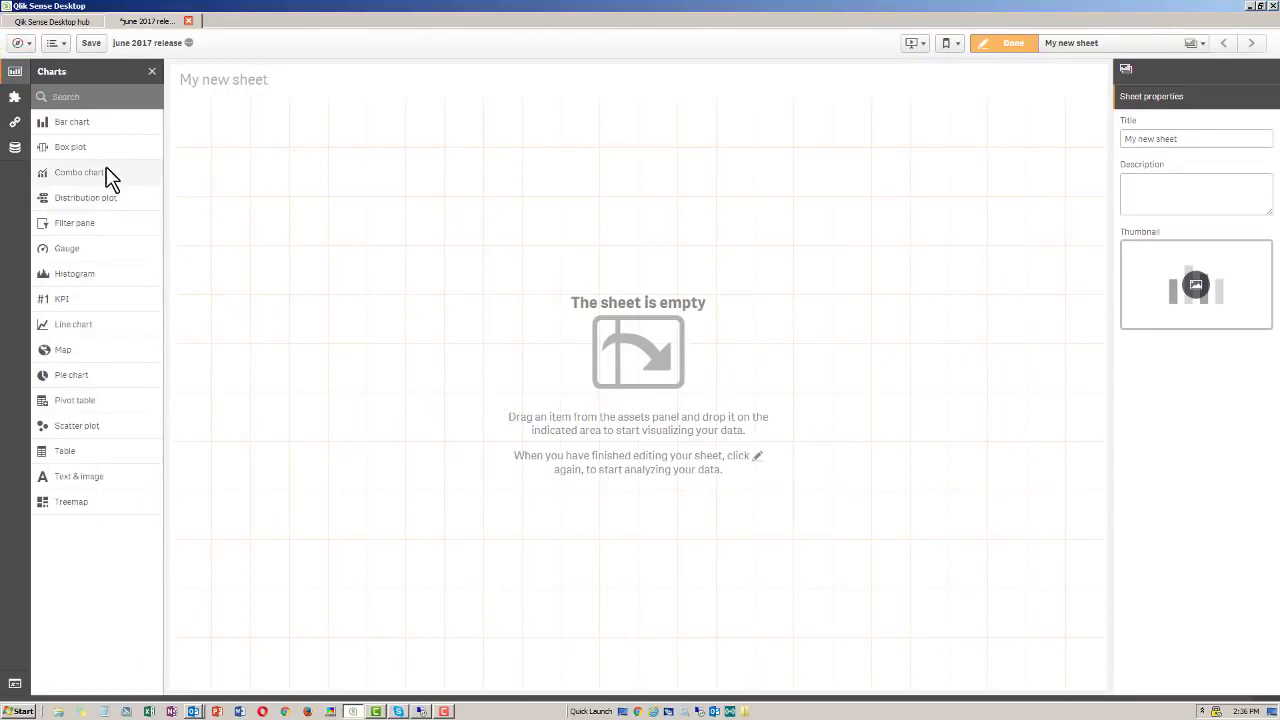
{"action": "left_click_drag", "start_coordinate": [99, 154], "coordinate": [594, 334]}
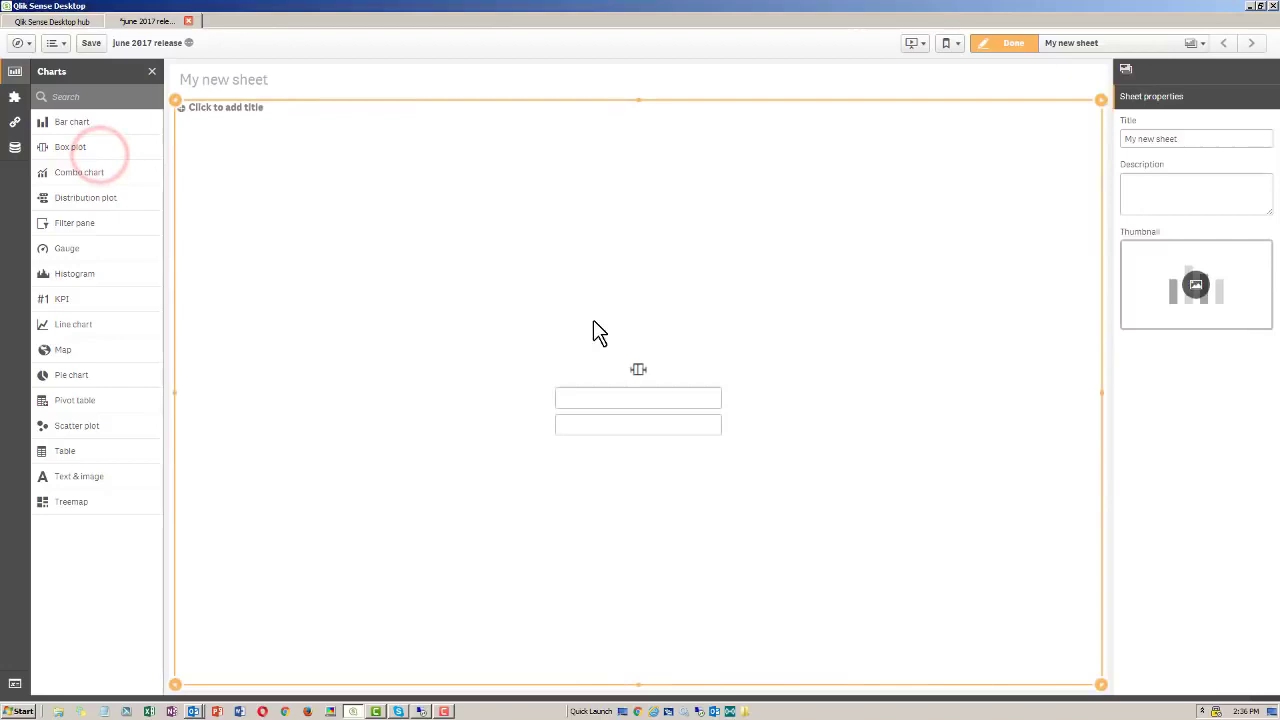
{"action": "left_click", "coordinate": [634, 398]}
{"action": "scroll", "coordinate": [757, 400], "scroll_direction": "down", "scroll_amount": 2}
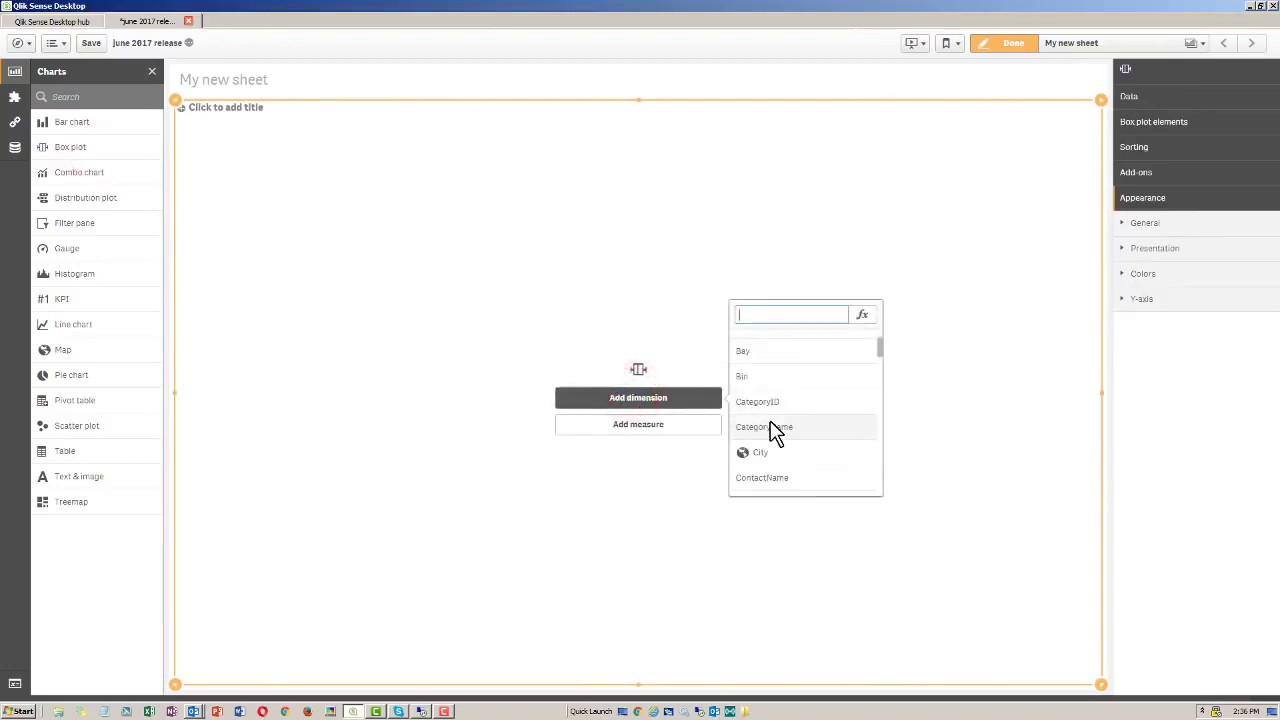
{"action": "left_click", "coordinate": [770, 420]}
{"action": "left_click", "coordinate": [694, 428]}
{"action": "type", "text": "sa"}
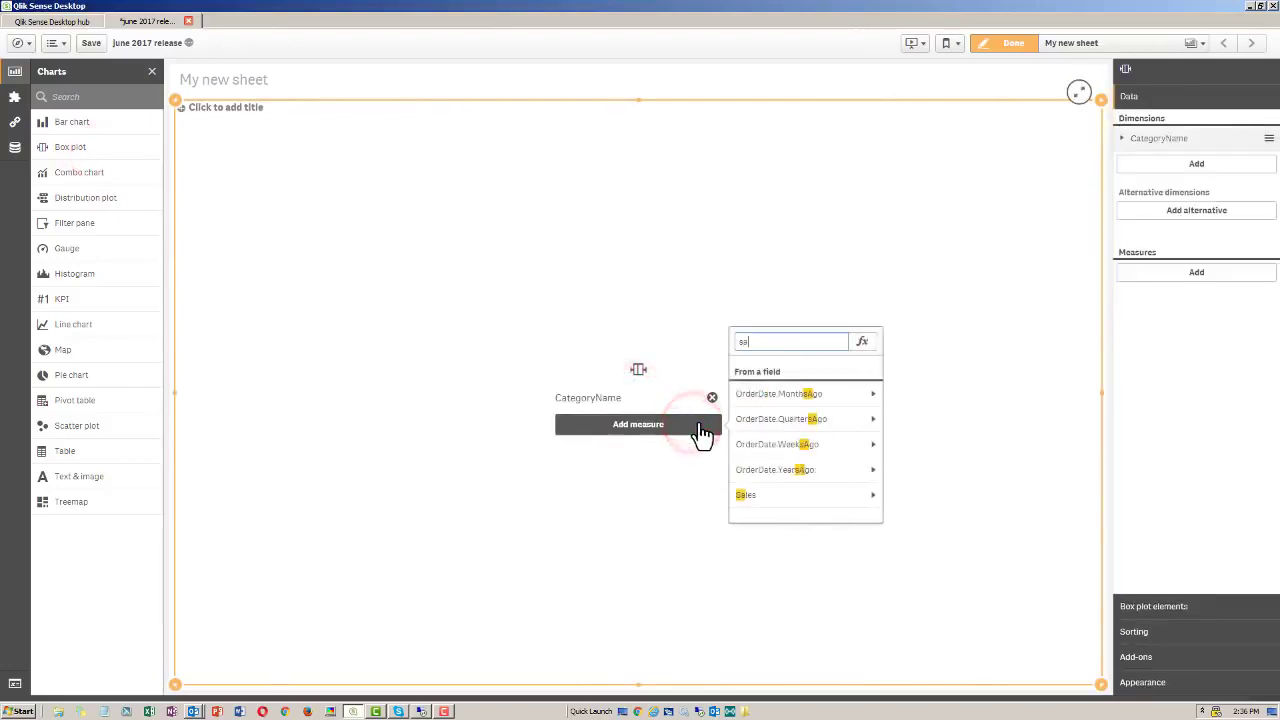
{"action": "left_click", "coordinate": [763, 493]}
{"action": "left_click", "coordinate": [768, 393]}
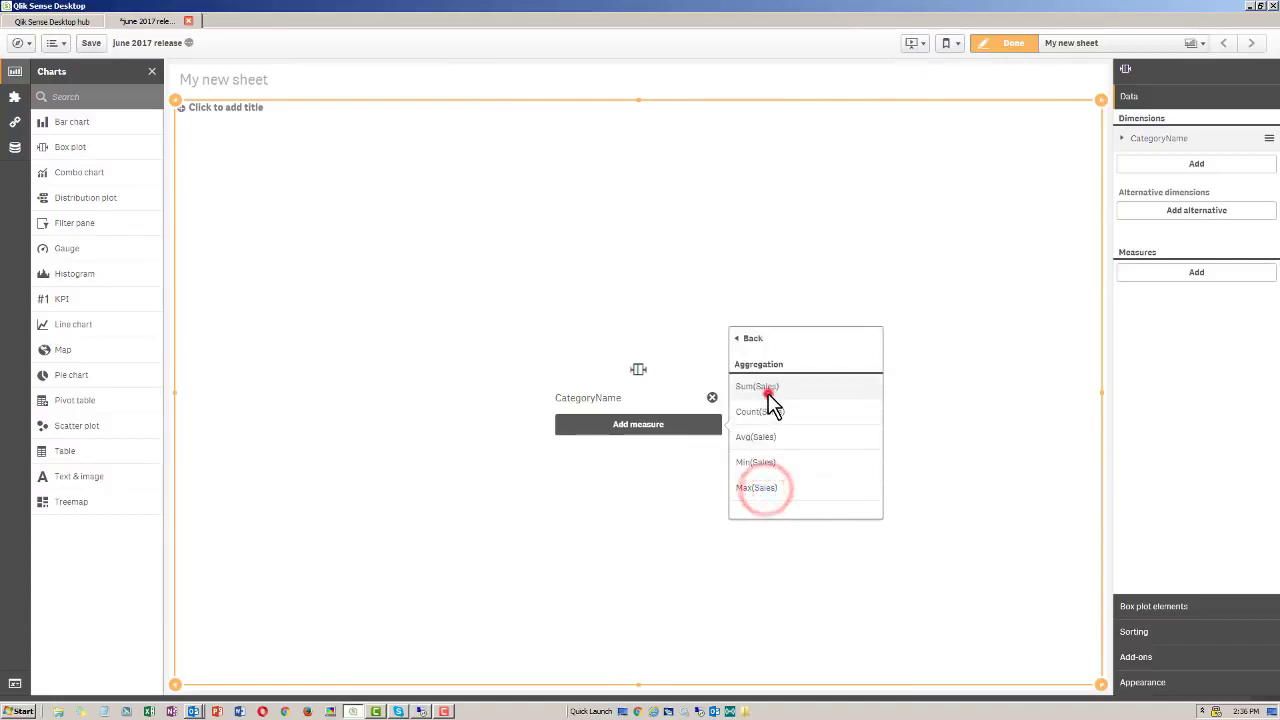
Step: Add ProductName as a second dimension of the box plot and place it before CategoryName
{"action": "left_click", "coordinate": [14, 147]}
{"action": "scroll", "coordinate": [100, 292], "scroll_direction": "down", "scroll_amount": 5}
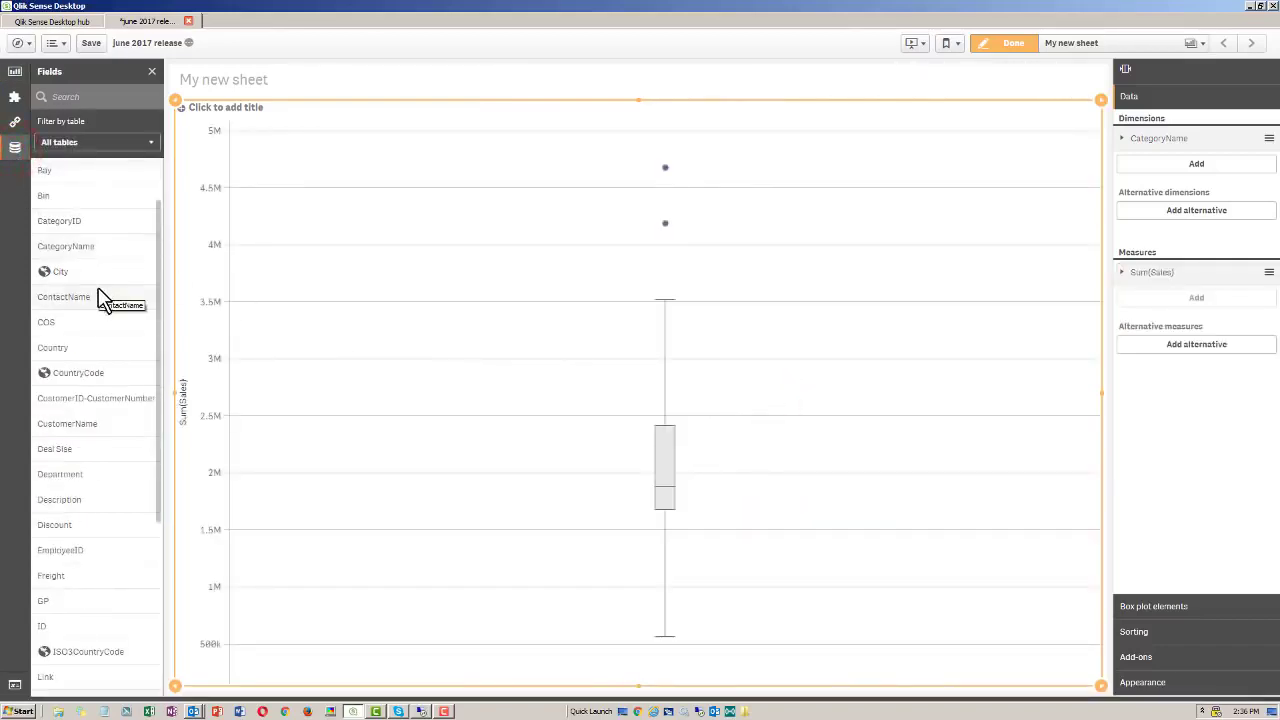
{"action": "left_click_drag", "start_coordinate": [104, 600], "coordinate": [669, 506]}
{"action": "left_click", "coordinate": [630, 368]}
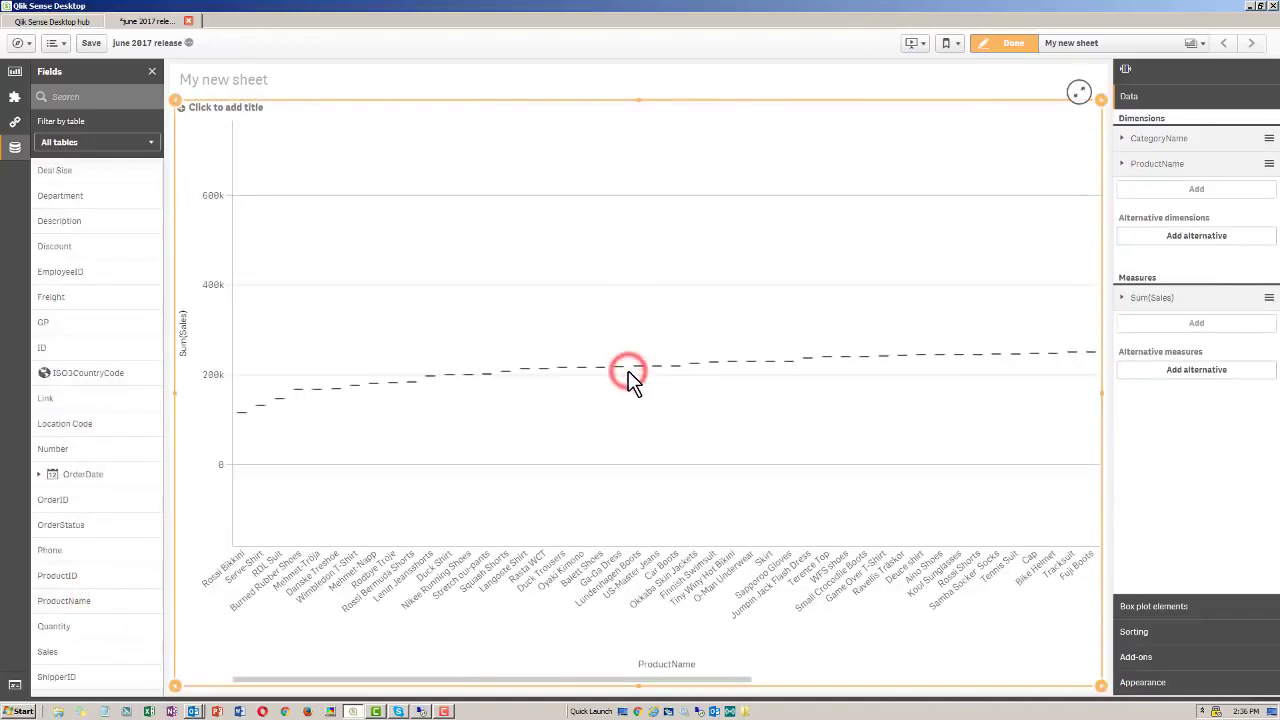
{"action": "left_click_drag", "start_coordinate": [1160, 163], "coordinate": [1157, 145]}
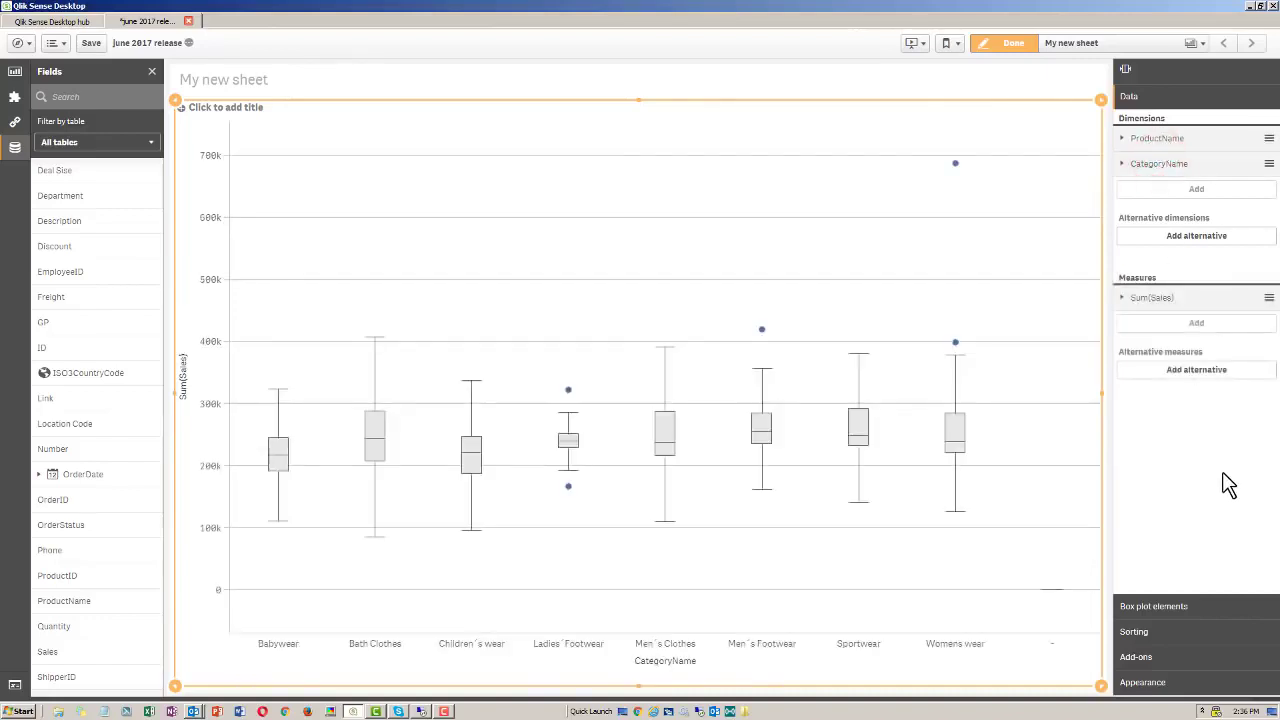
Step: Set the box plot's orientation to horizontal and inspect the Babywear box's values outside edit mode
{"action": "left_click", "coordinate": [1164, 681]}
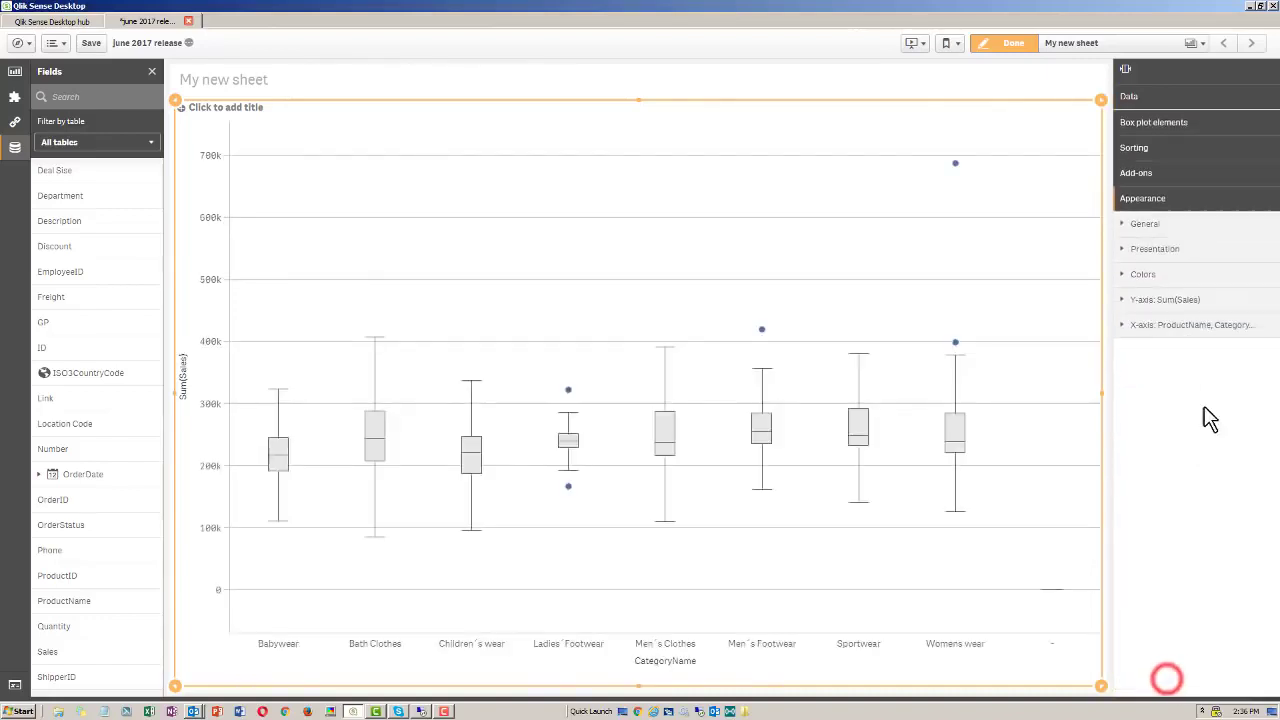
{"action": "left_click", "coordinate": [1155, 248]}
{"action": "left_click", "coordinate": [1237, 297]}
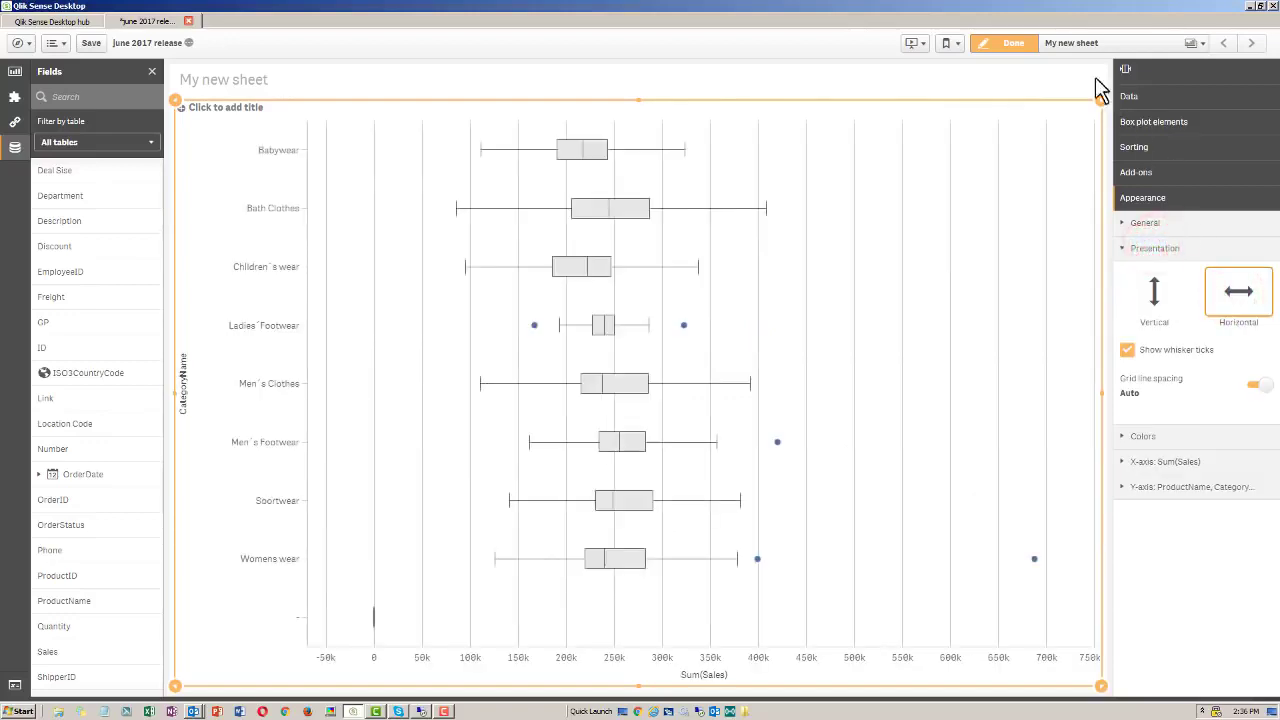
{"action": "left_click", "coordinate": [1030, 46]}
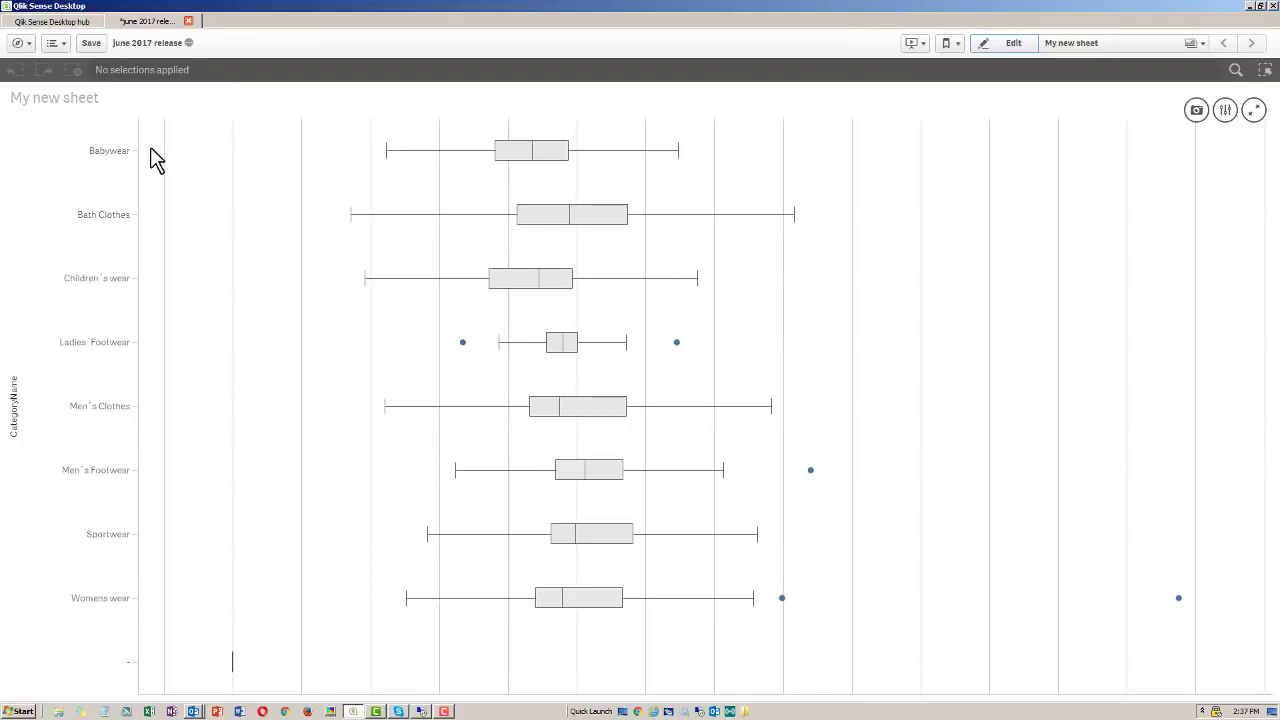
{"action": "mouse_move", "coordinate": [397, 155]}
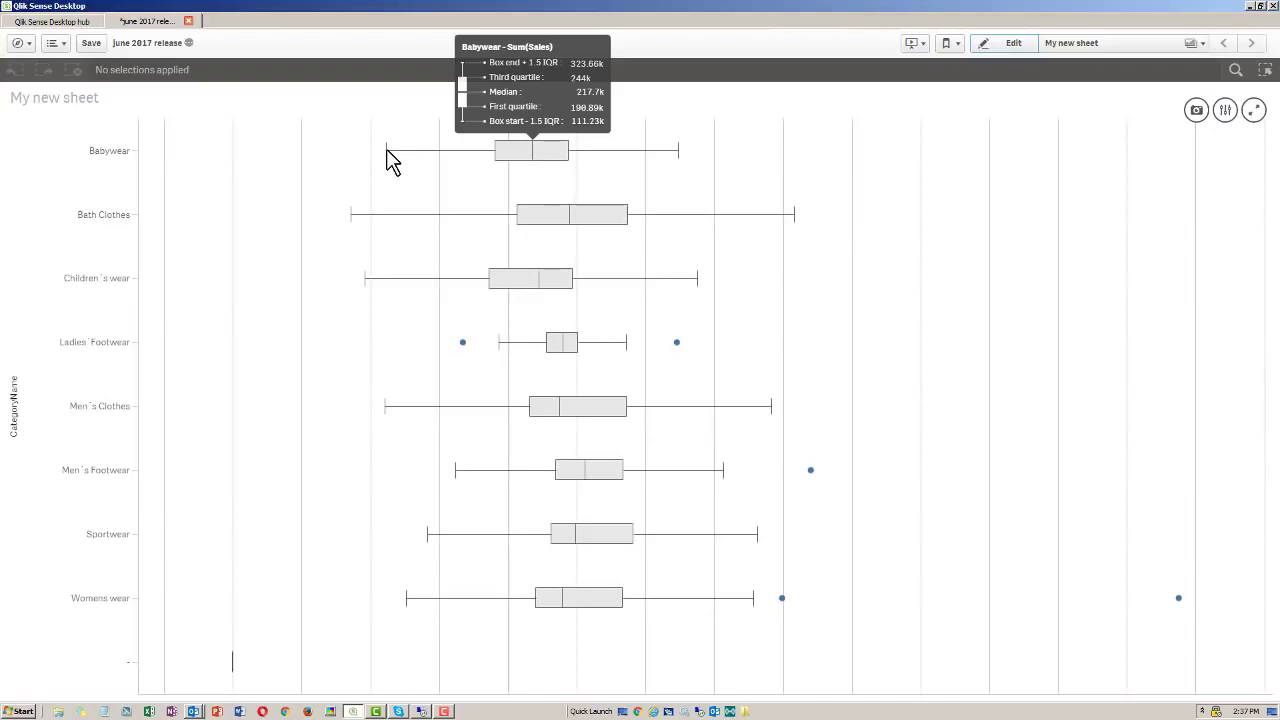
Step: Set the box plot's preset to Percentile-based with whisker position Min/max, and inspect the Babywear box outside edit mode
{"action": "left_click", "coordinate": [994, 43]}
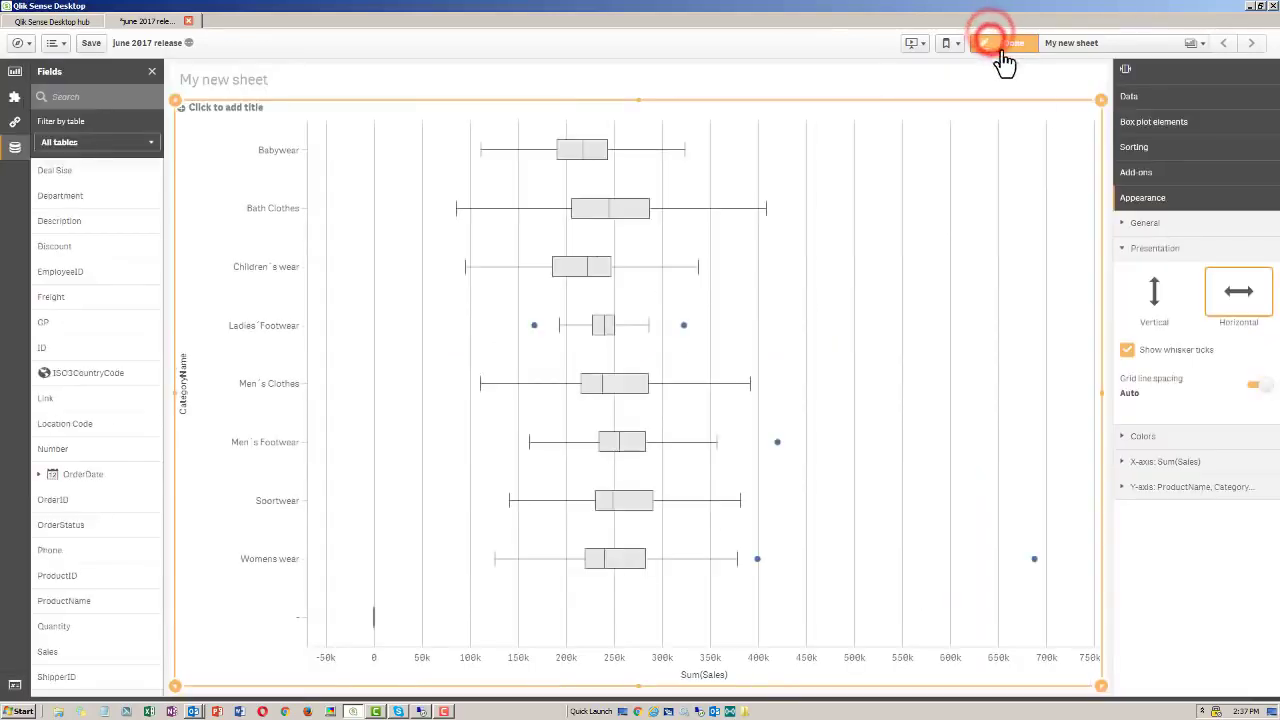
{"action": "left_click", "coordinate": [1163, 124]}
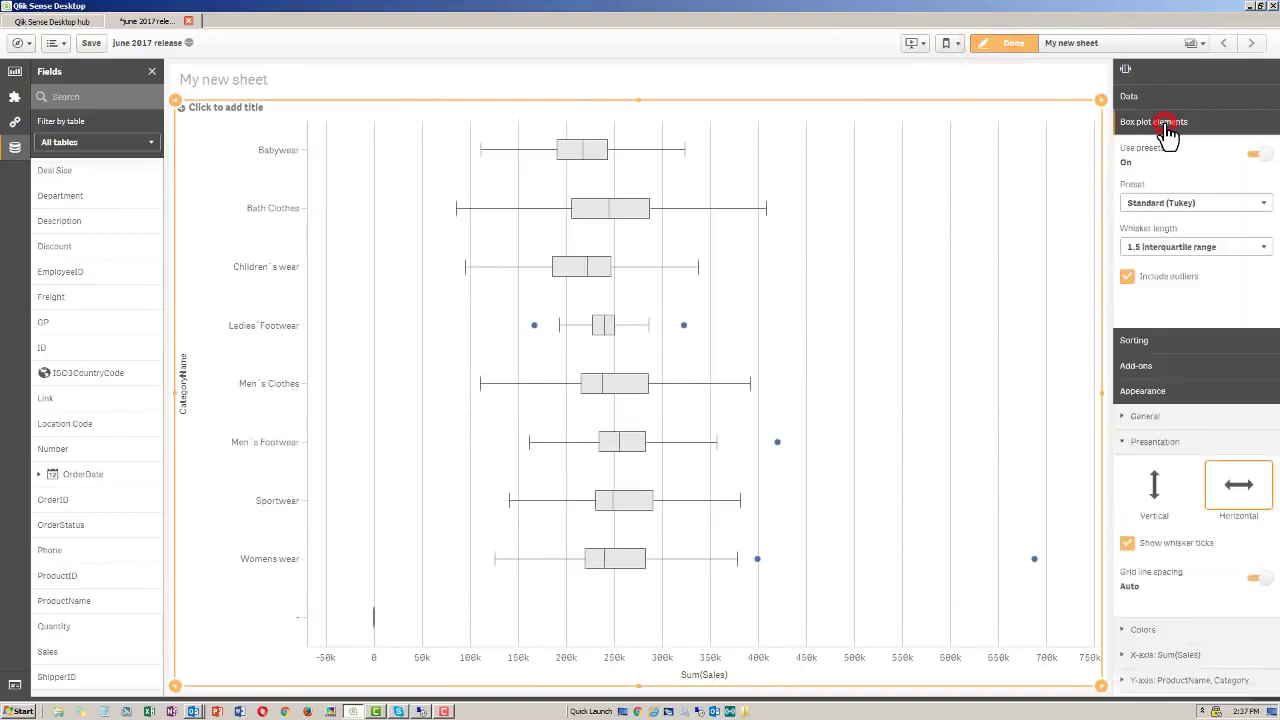
{"action": "left_click", "coordinate": [1209, 210]}
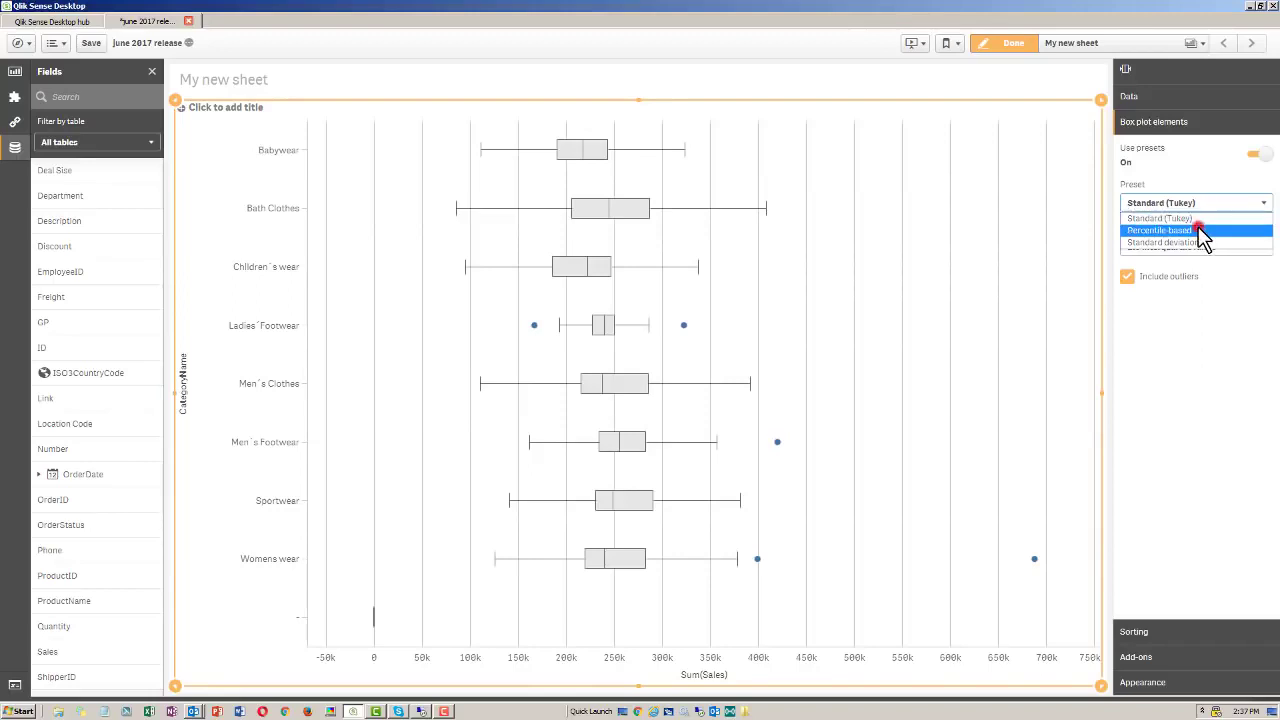
{"action": "left_click", "coordinate": [1198, 229]}
{"action": "left_click", "coordinate": [1188, 249]}
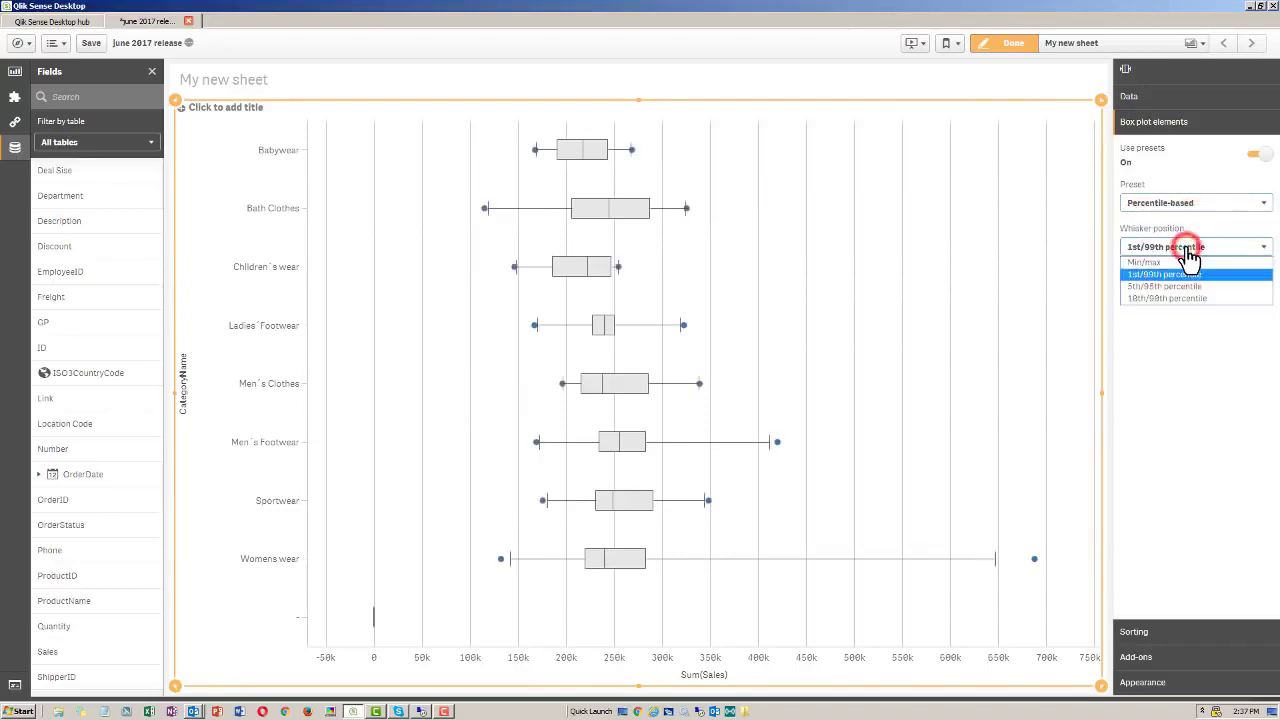
{"action": "left_click", "coordinate": [1178, 262]}
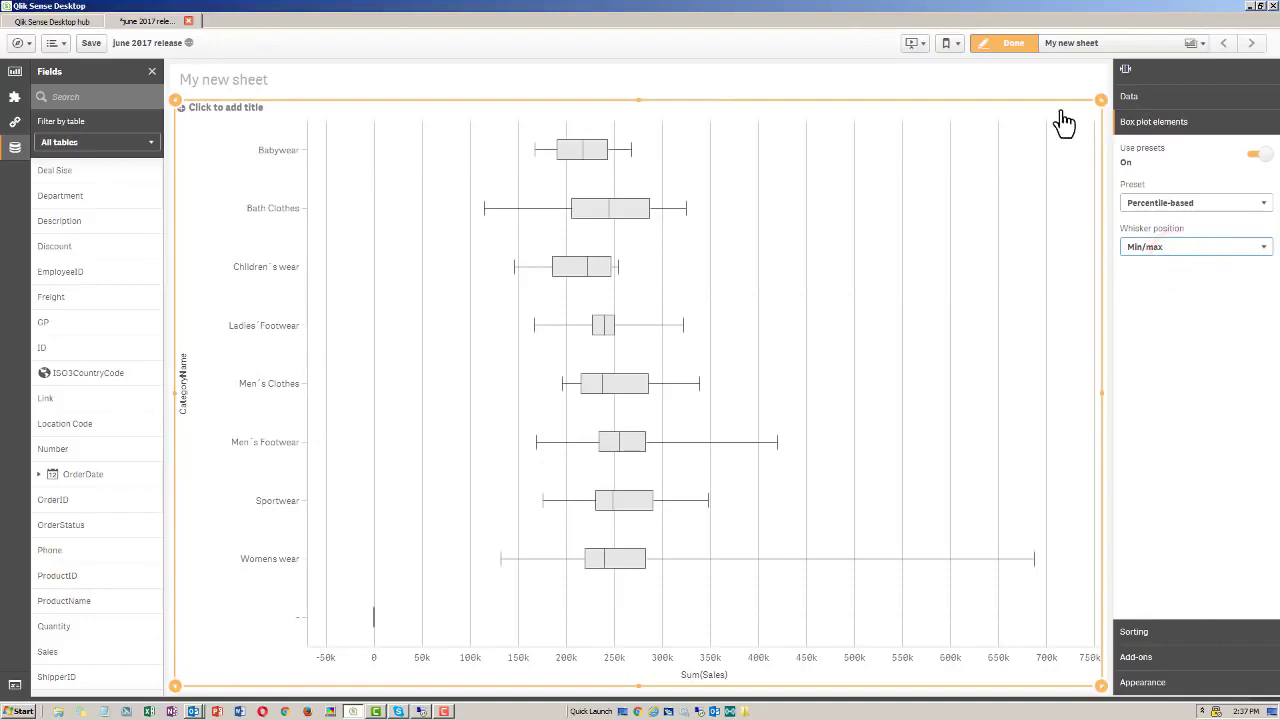
{"action": "left_click", "coordinate": [1012, 46]}
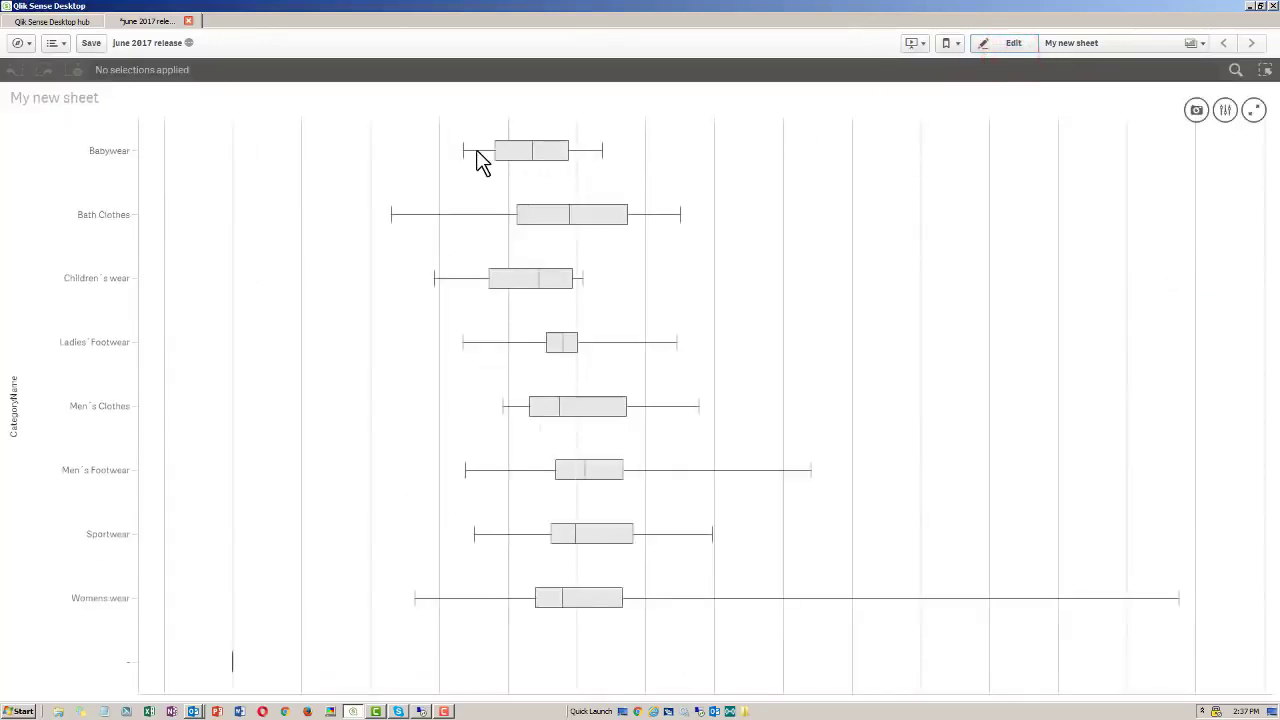
{"action": "mouse_move", "coordinate": [509, 152]}
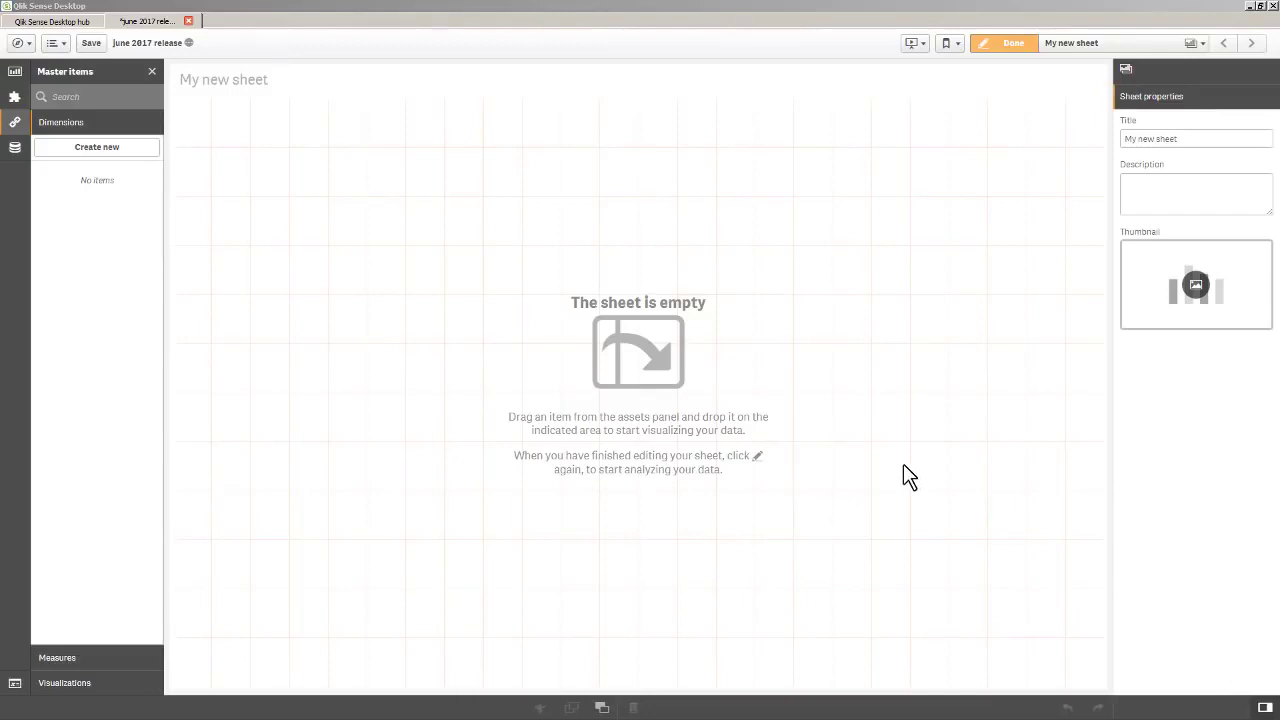
Step: Create a single master dimension from the CategoryName field with the red dimension color f93f17
{"action": "left_click", "coordinate": [60, 150]}
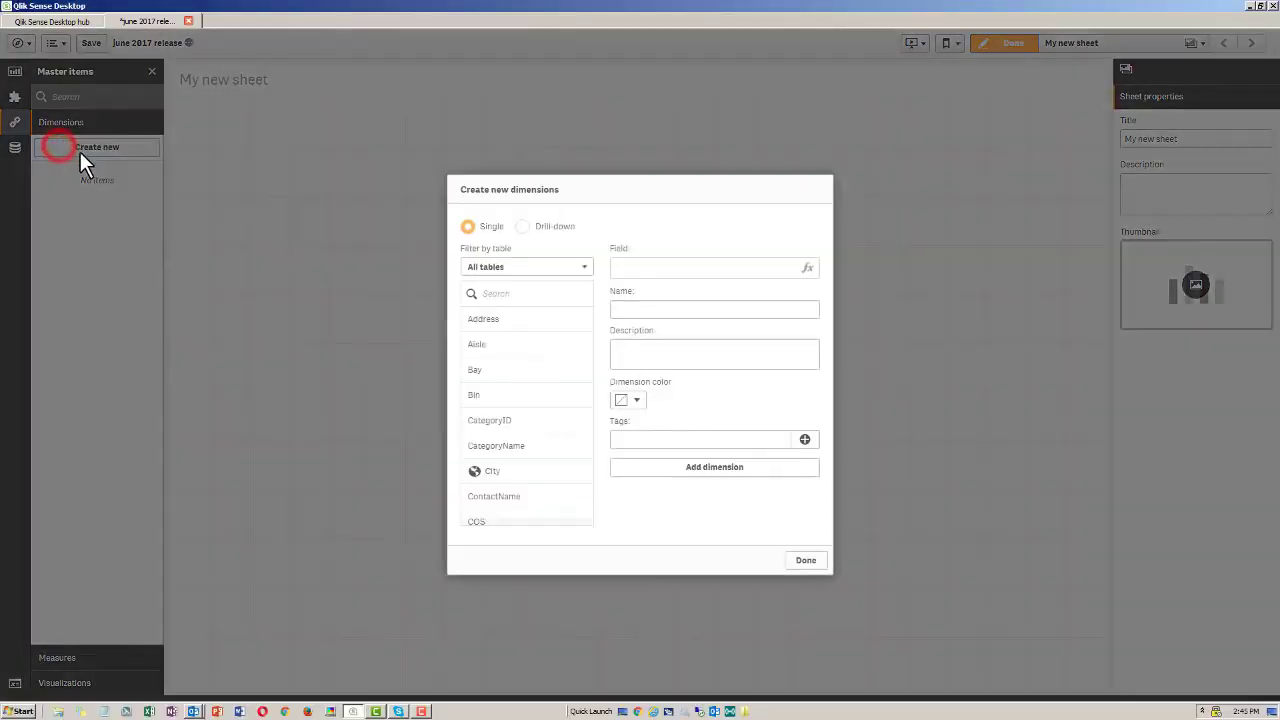
{"action": "left_click", "coordinate": [519, 445]}
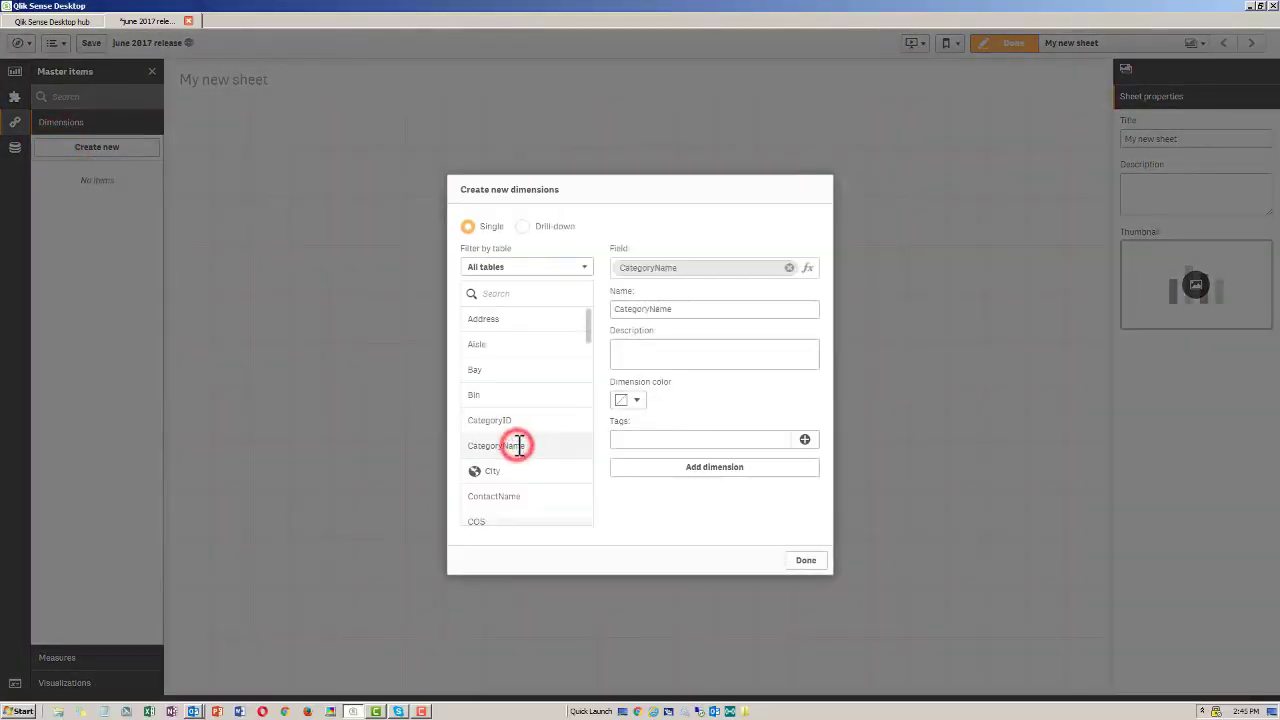
{"action": "left_click", "coordinate": [644, 402]}
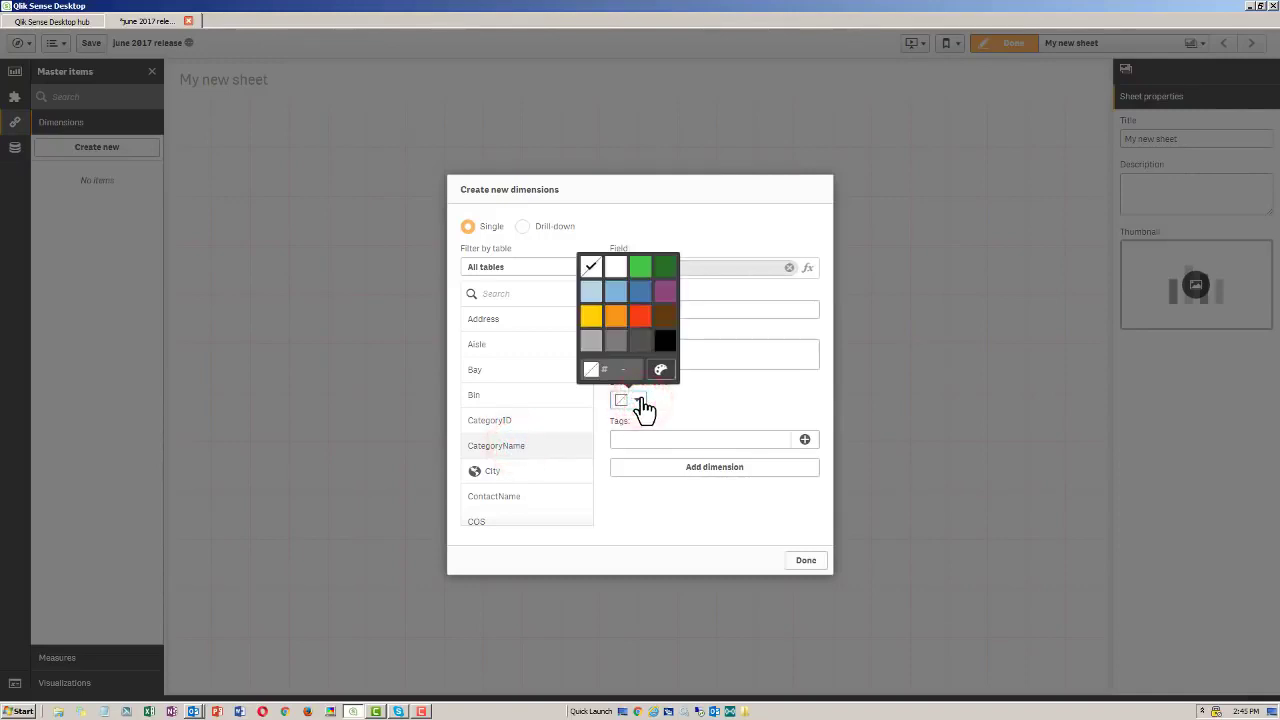
{"action": "left_click", "coordinate": [640, 320]}
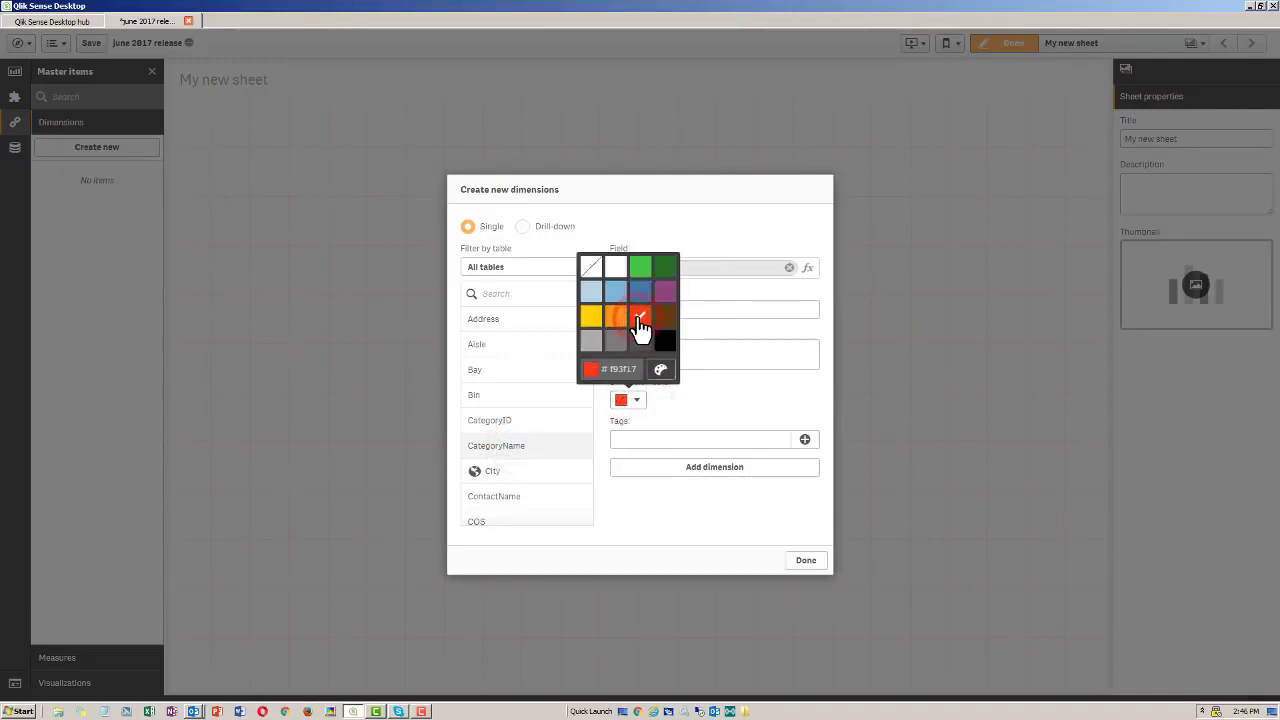
{"action": "left_click", "coordinate": [693, 467]}
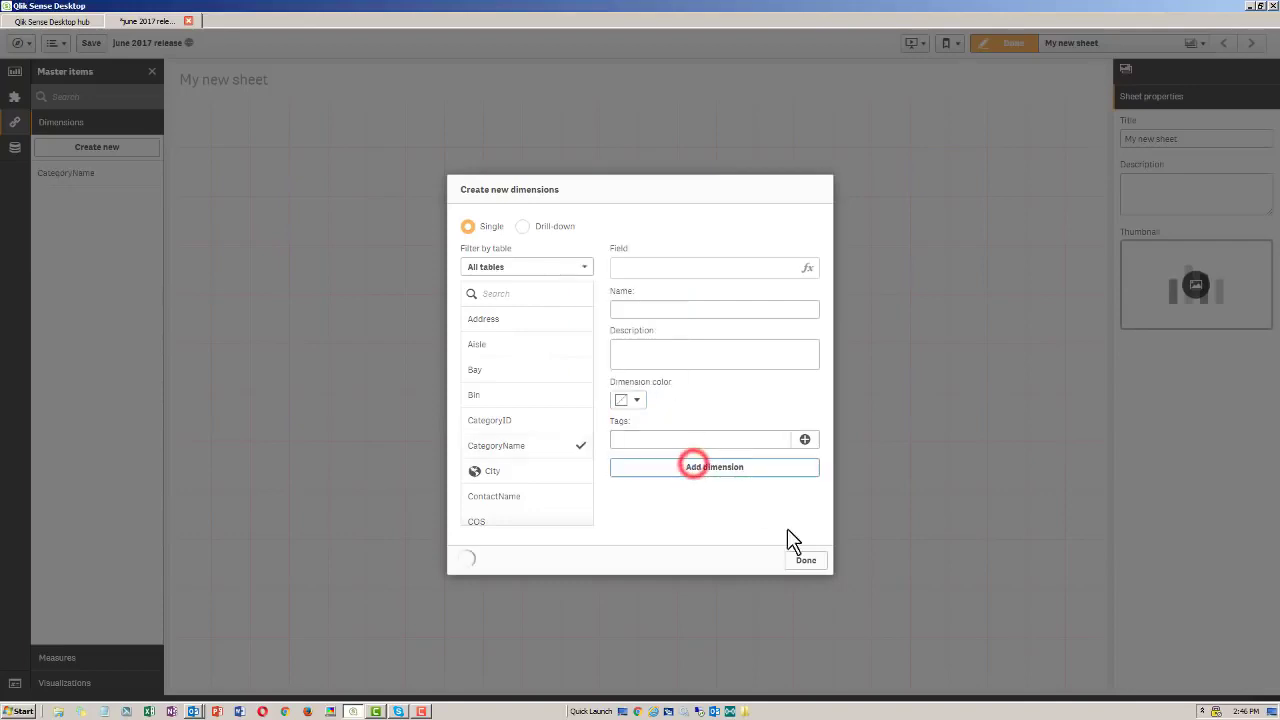
{"action": "left_click", "coordinate": [805, 560]}
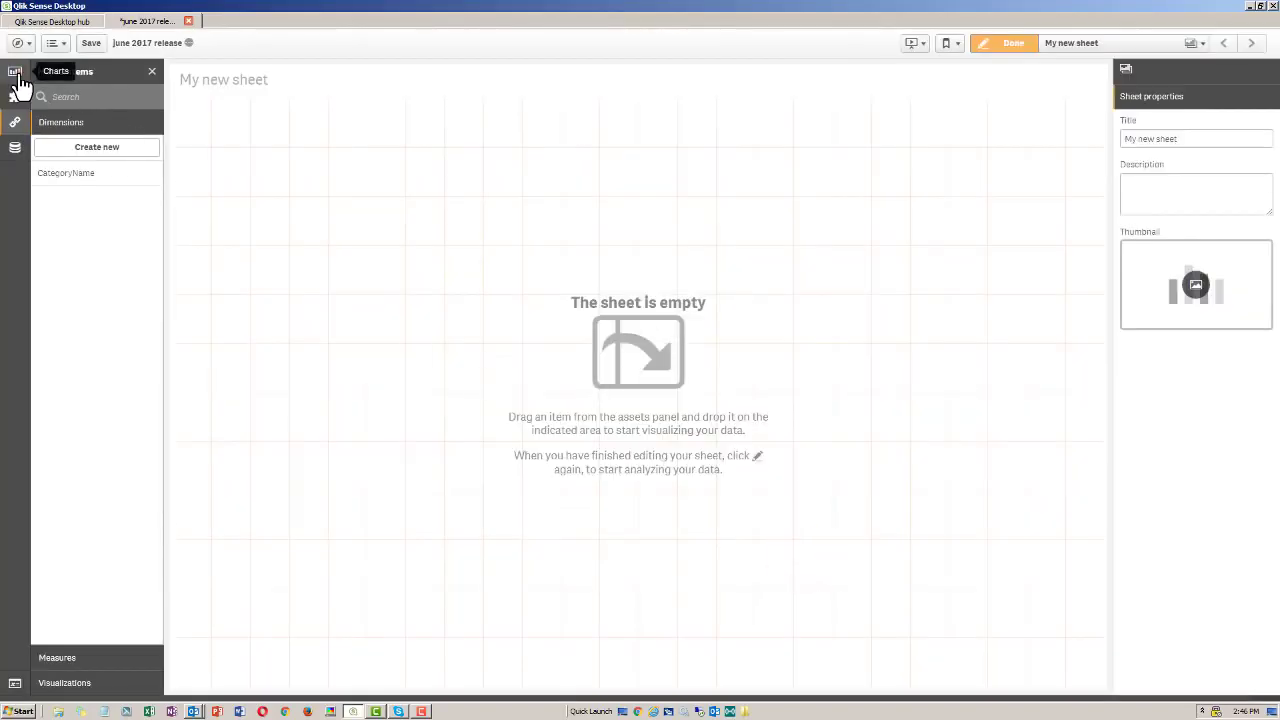
Step: Add a bar chart of Sum(Sales) by the CategoryName master dimension and shrink it to about half the sheet's width and height
{"action": "left_click", "coordinate": [16, 76]}
{"action": "left_click_drag", "start_coordinate": [63, 124], "coordinate": [724, 463]}
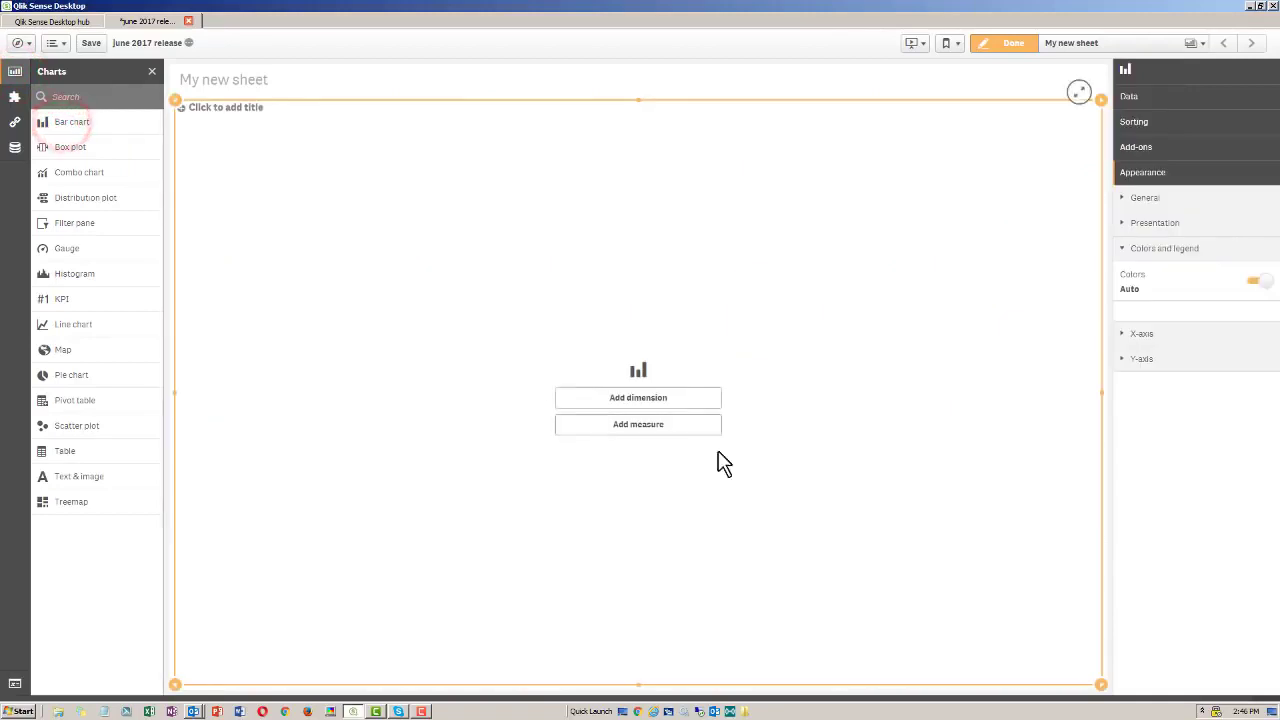
{"action": "left_click", "coordinate": [648, 400]}
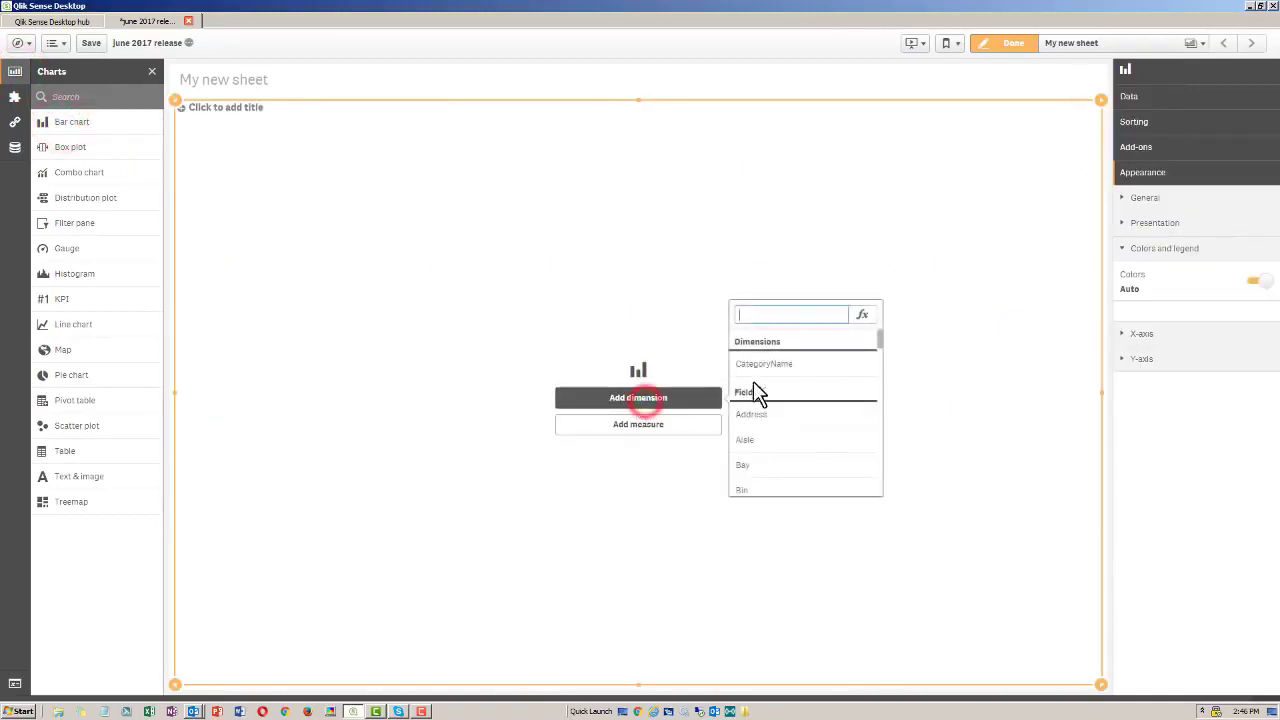
{"action": "left_click", "coordinate": [765, 364]}
{"action": "left_click", "coordinate": [663, 428]}
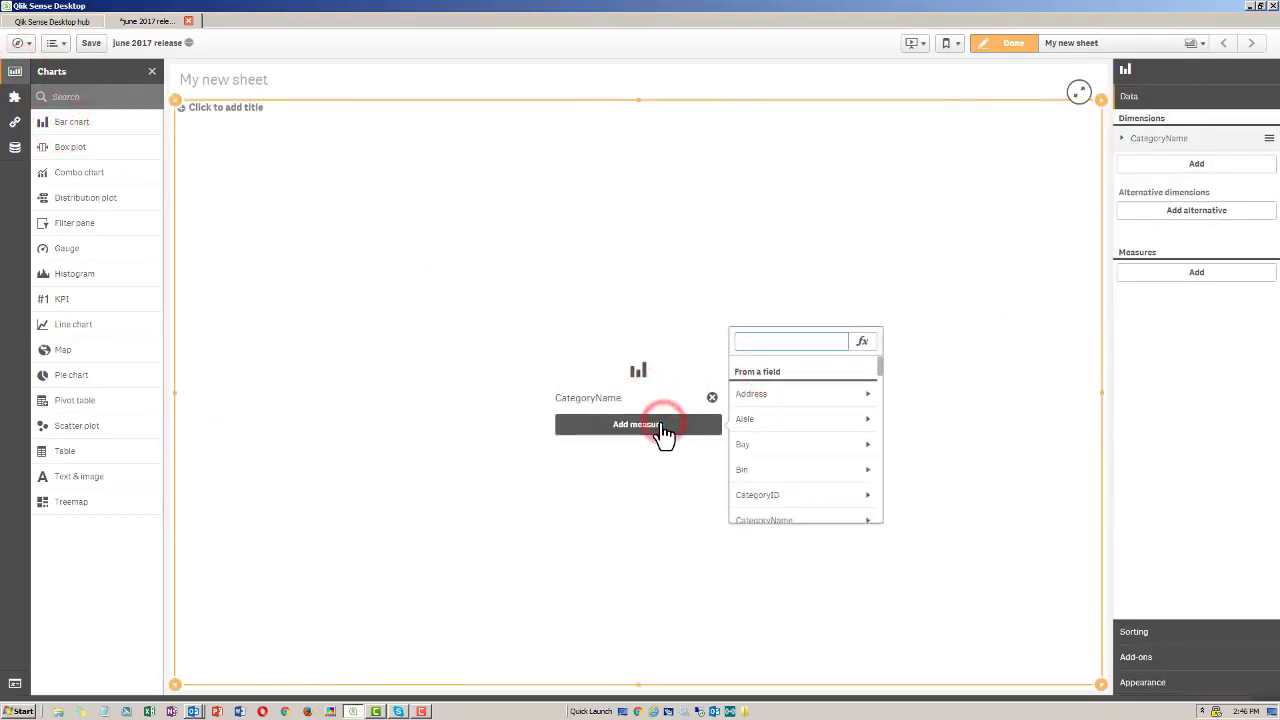
{"action": "type", "text": "sales"}
{"action": "left_click", "coordinate": [785, 489]}
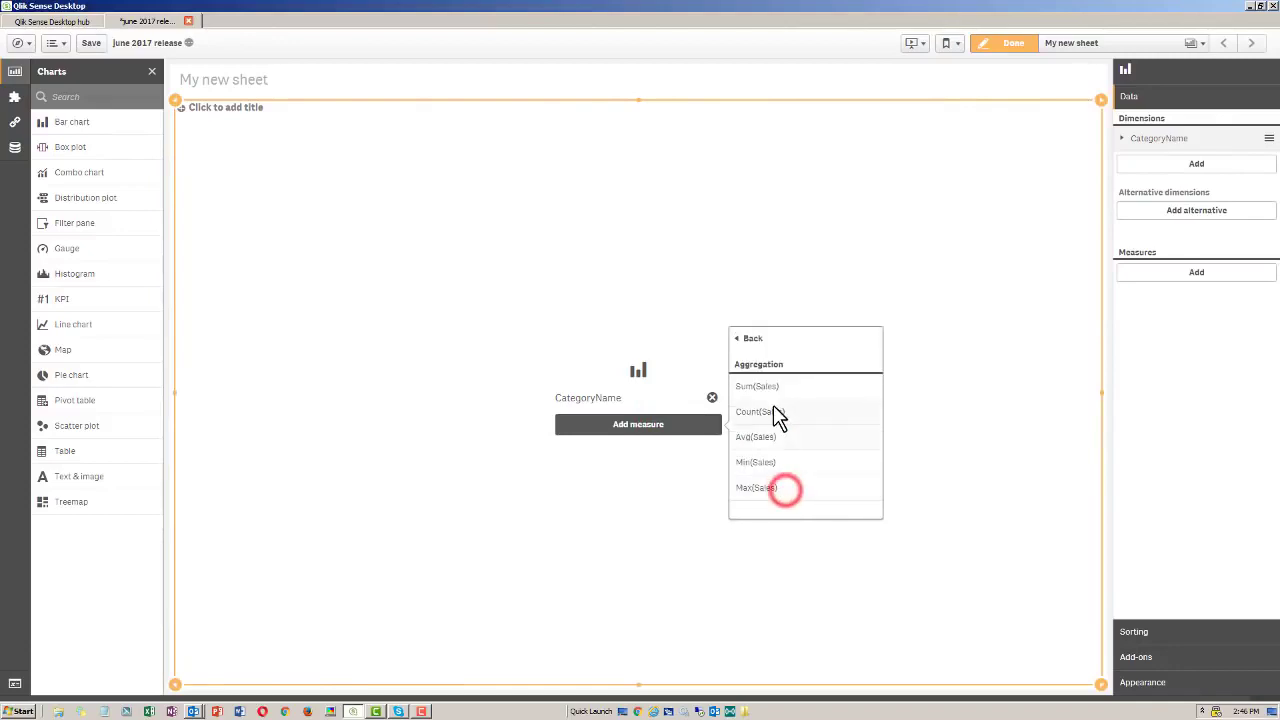
{"action": "left_click", "coordinate": [766, 388]}
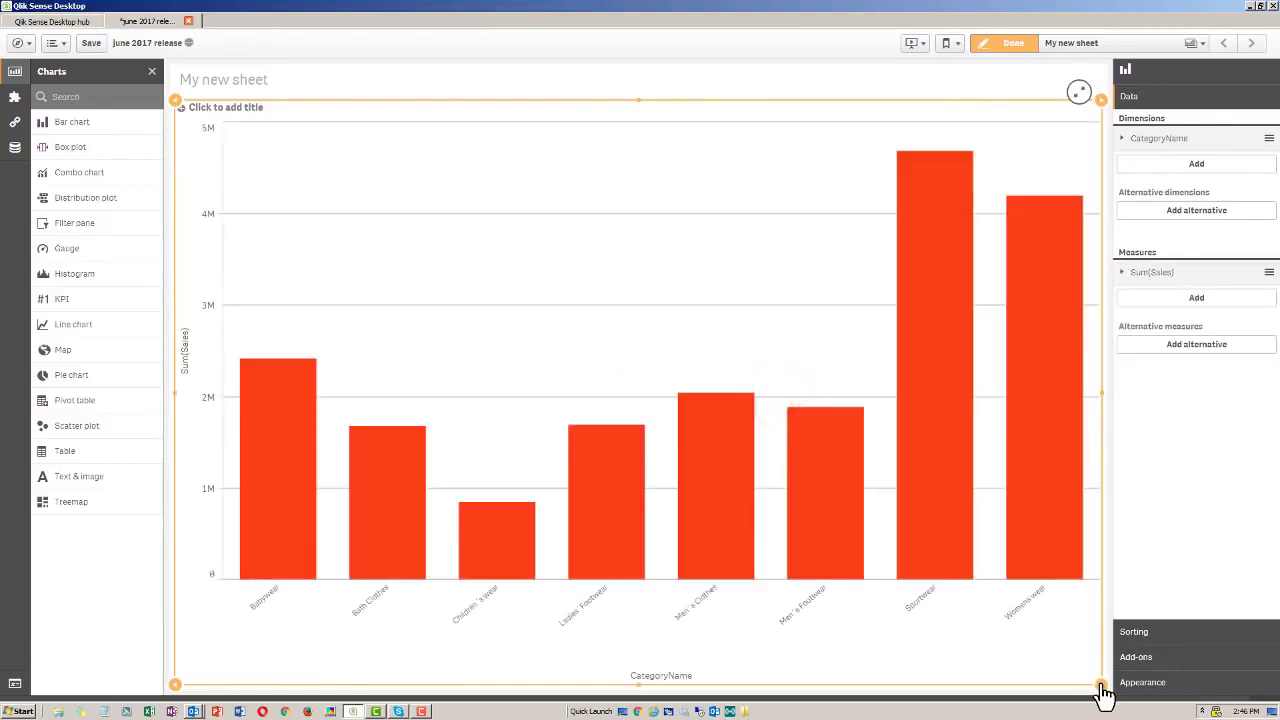
{"action": "left_click_drag", "start_coordinate": [1101, 687], "coordinate": [640, 428]}
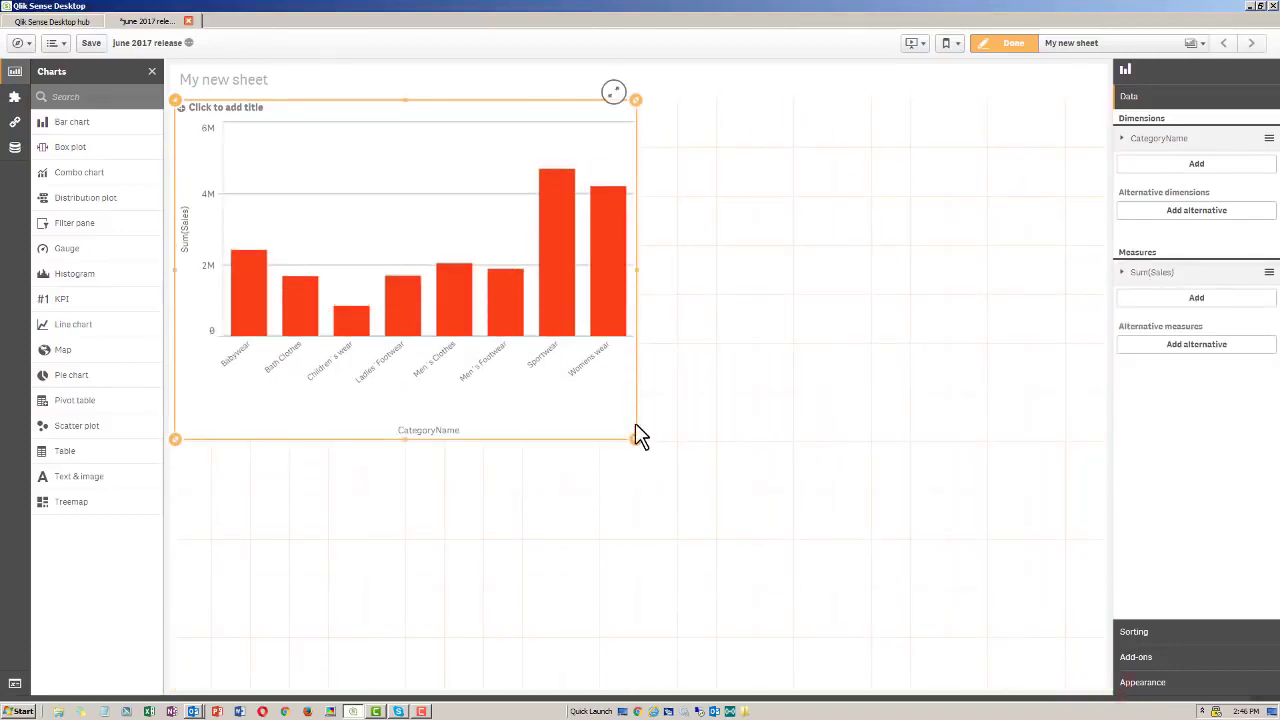
Step: Open the CategoryName master dimension for editing and remove its dimension color by choosing no color
{"action": "left_click", "coordinate": [15, 122]}
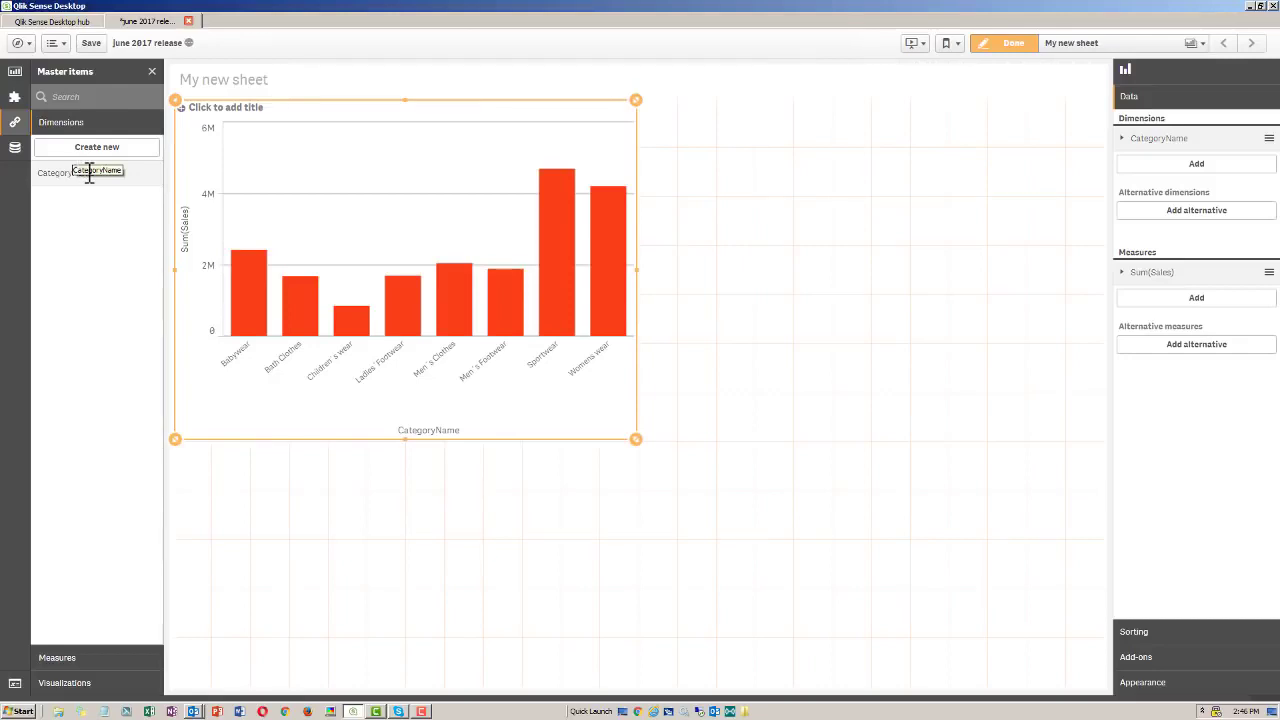
{"action": "right_click", "coordinate": [85, 172]}
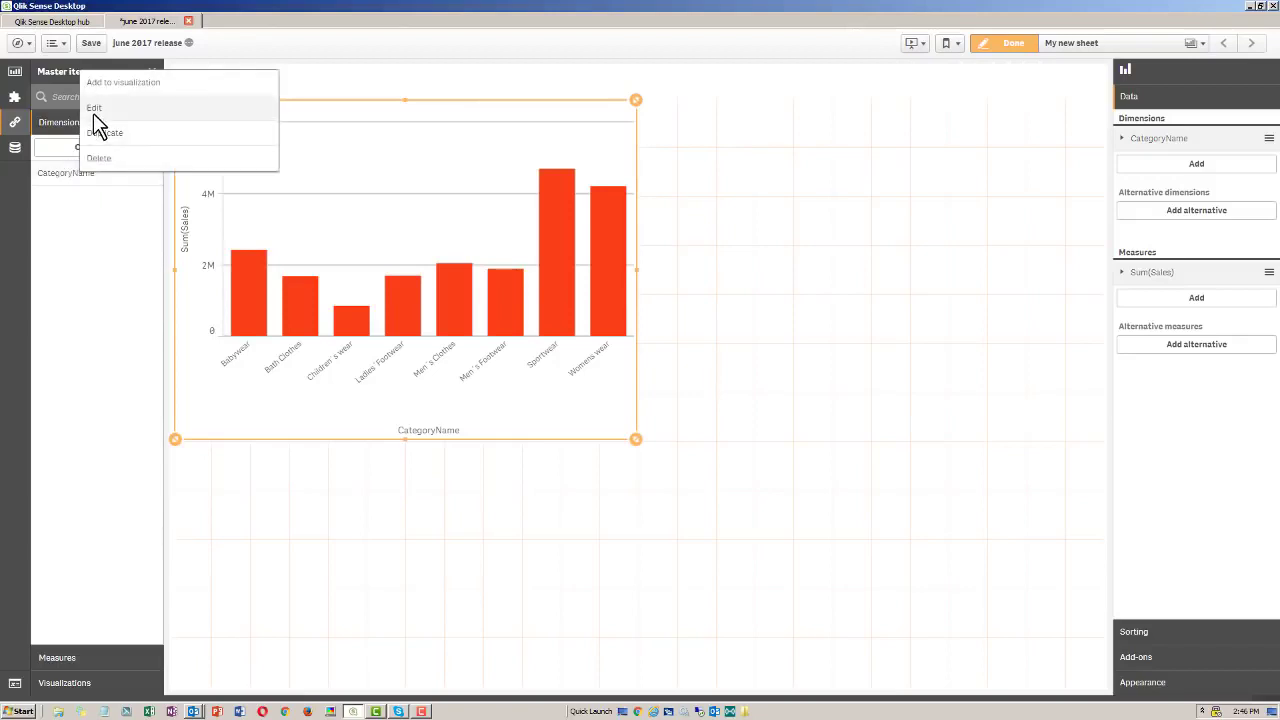
{"action": "left_click", "coordinate": [94, 110]}
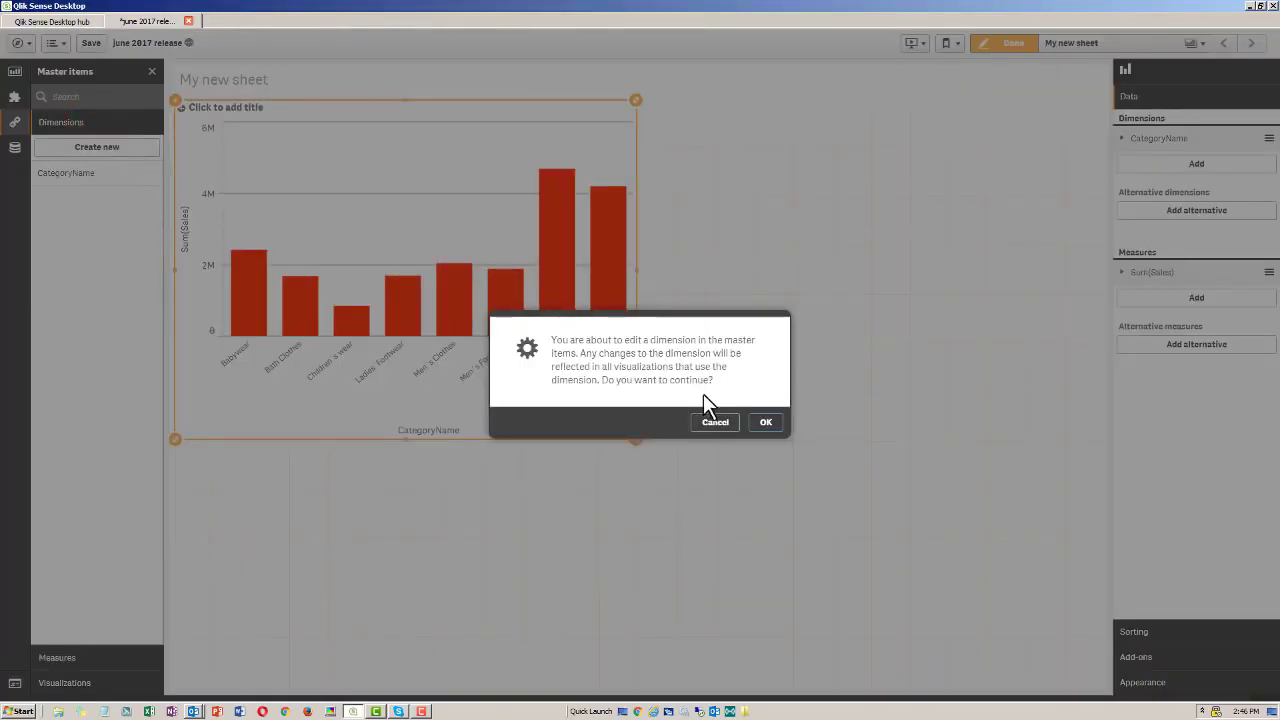
{"action": "left_click", "coordinate": [766, 423]}
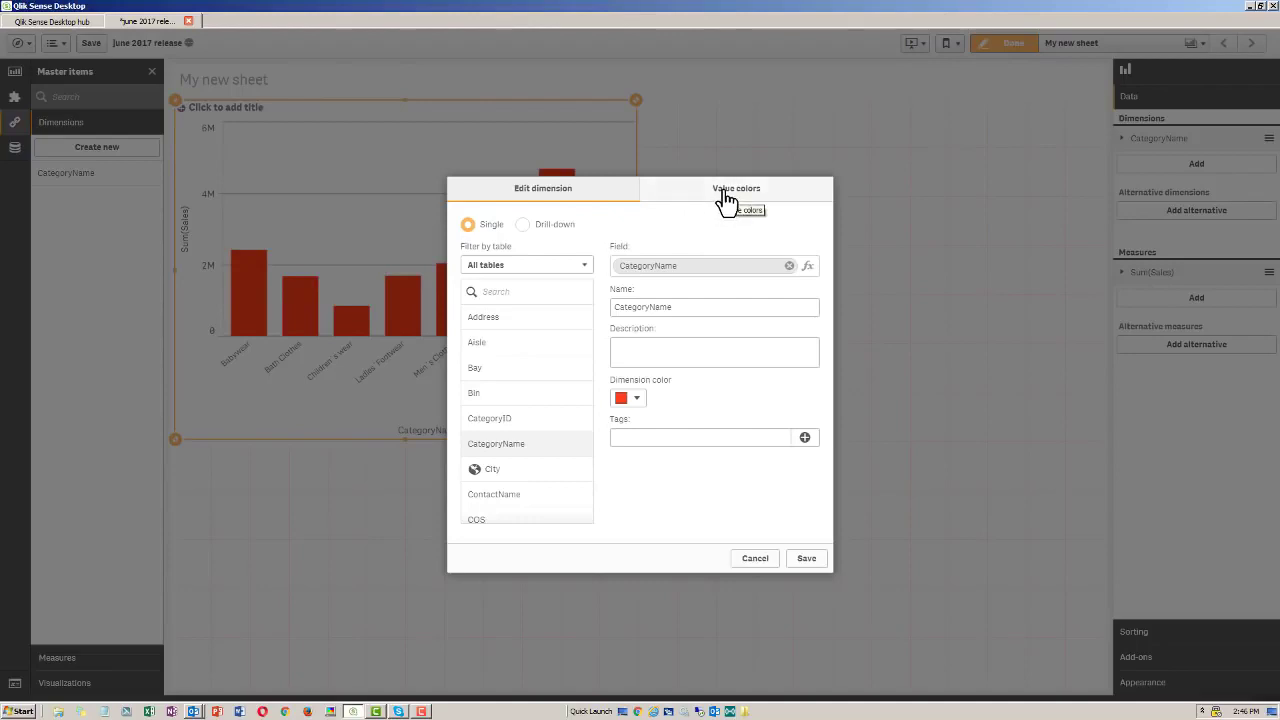
{"action": "left_click", "coordinate": [628, 398]}
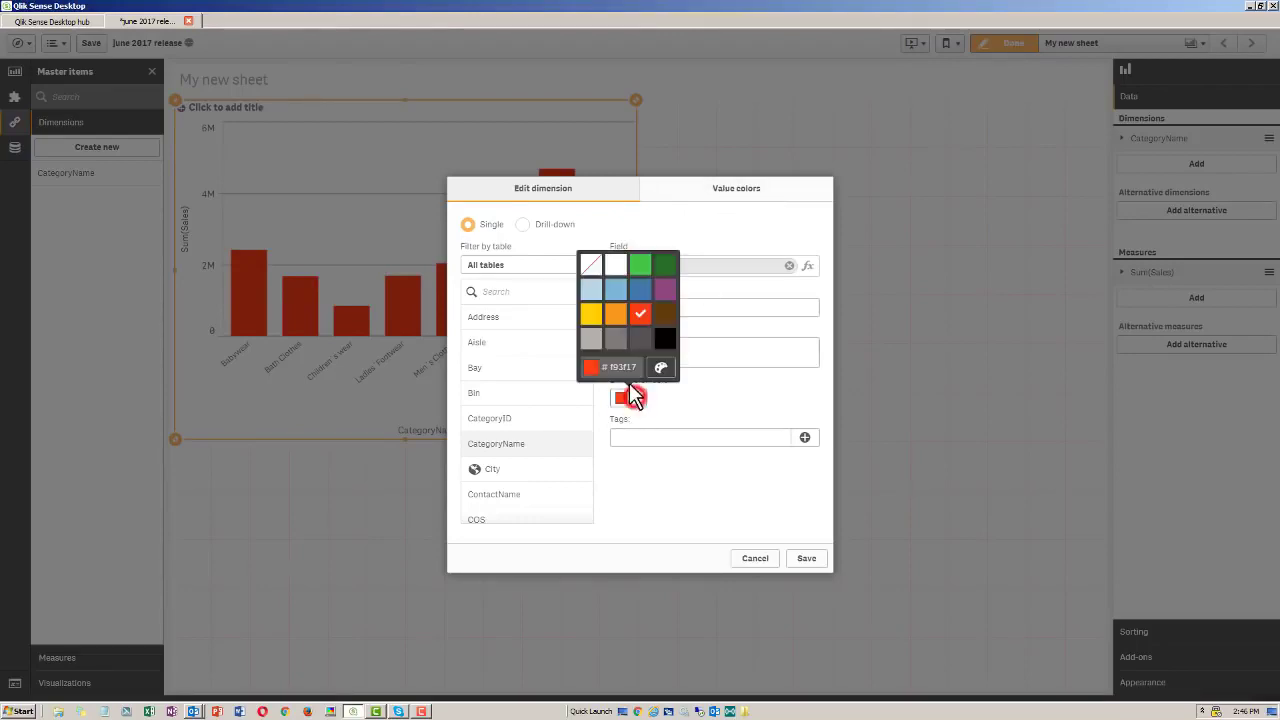
{"action": "left_click", "coordinate": [592, 266]}
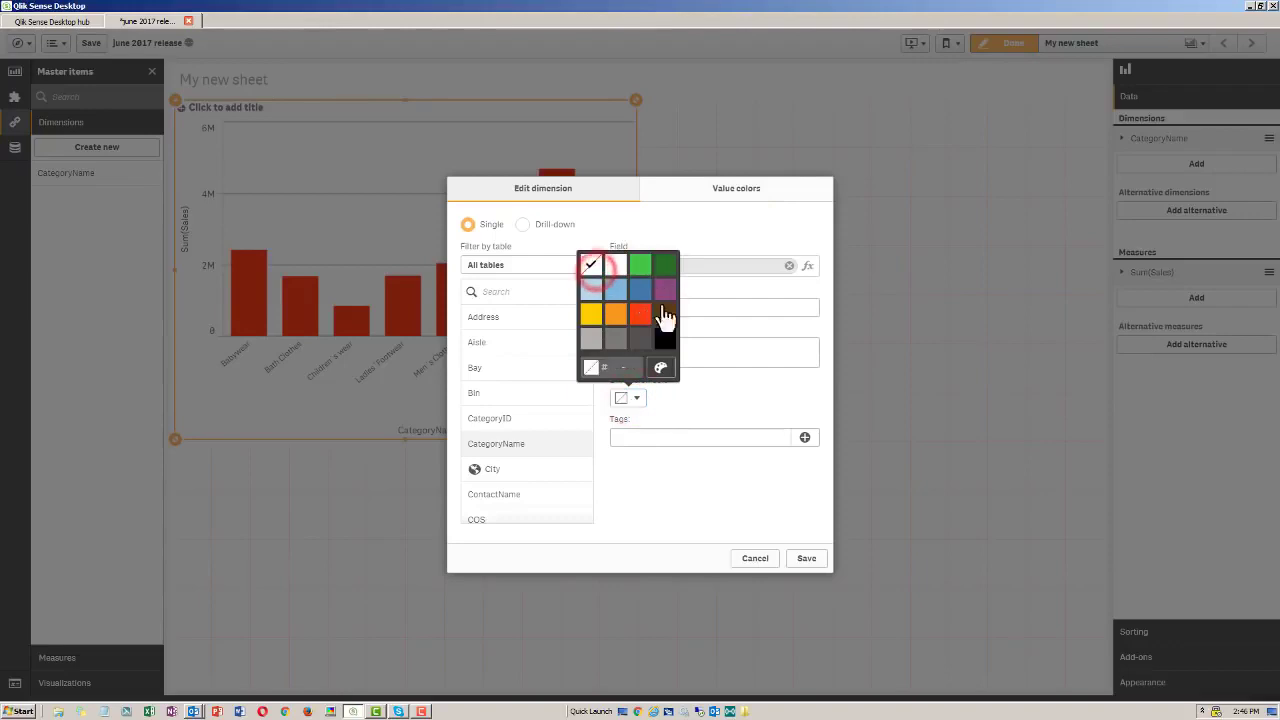
{"action": "left_click", "coordinate": [723, 379]}
Step: Show the value colors of the CategoryName dimension and review the auto-fill and color scheme options
{"action": "left_click", "coordinate": [741, 196]}
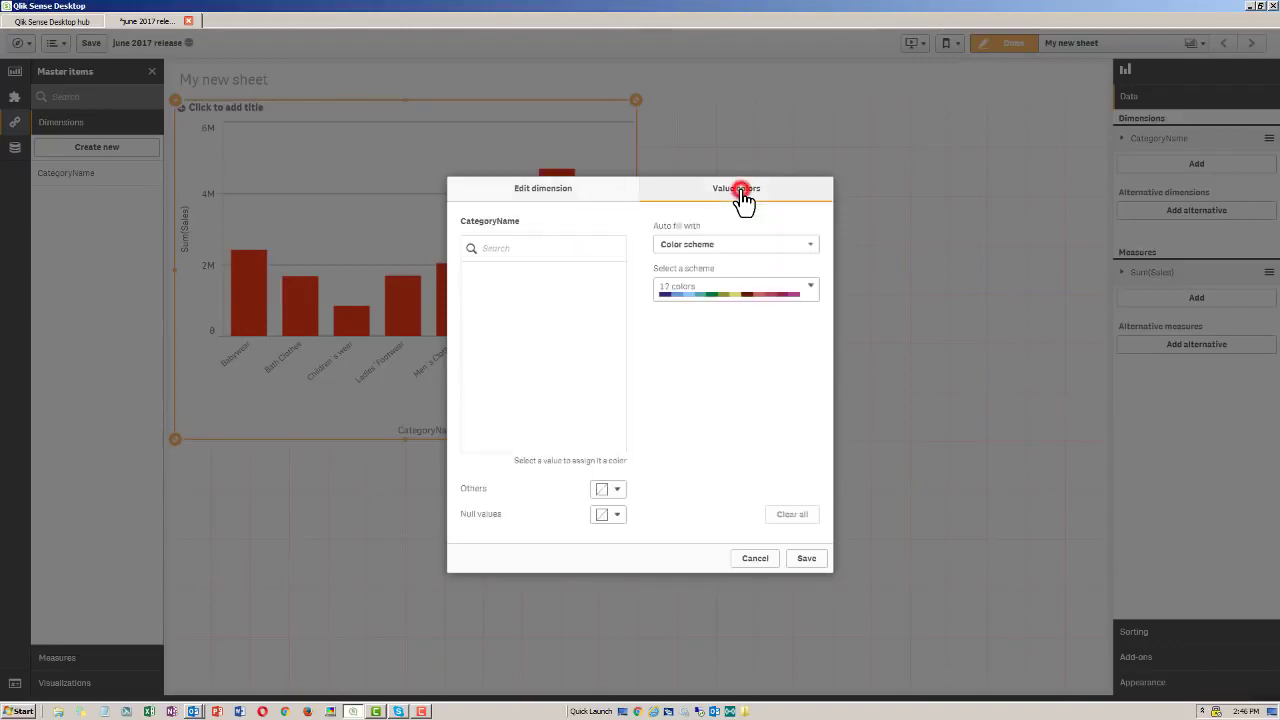
{"action": "left_click", "coordinate": [688, 247]}
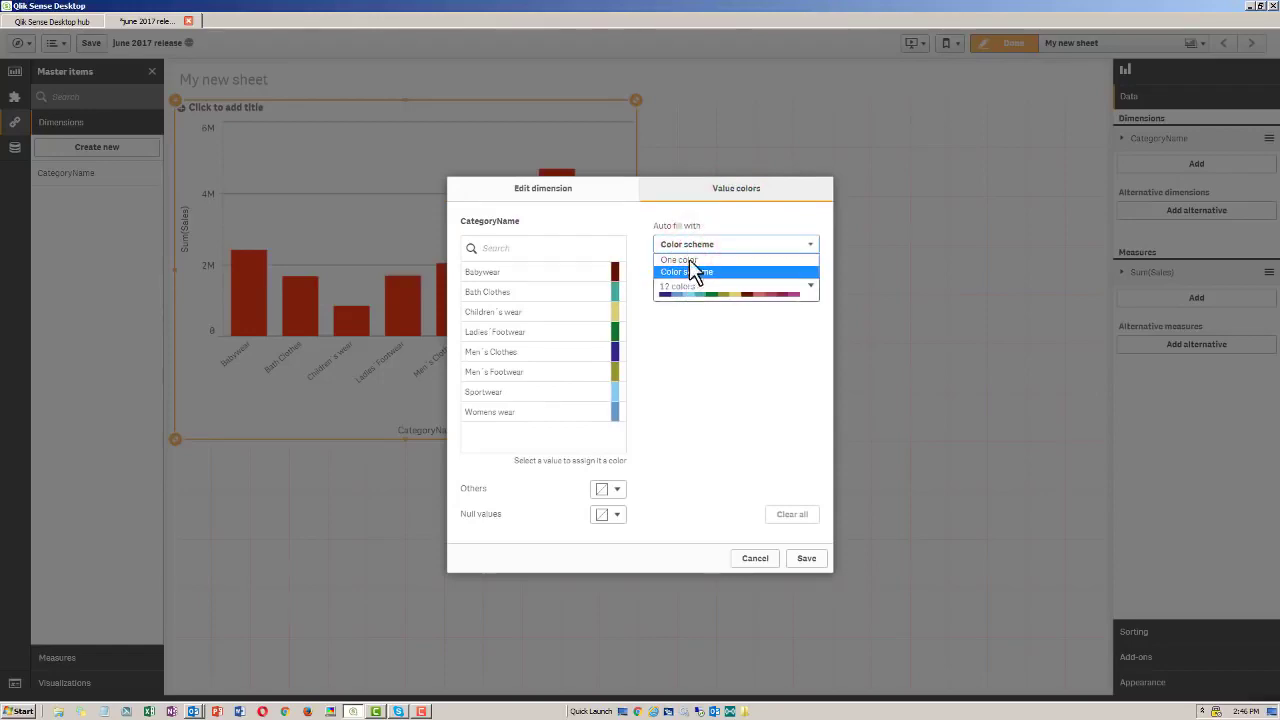
{"action": "left_click", "coordinate": [664, 201]}
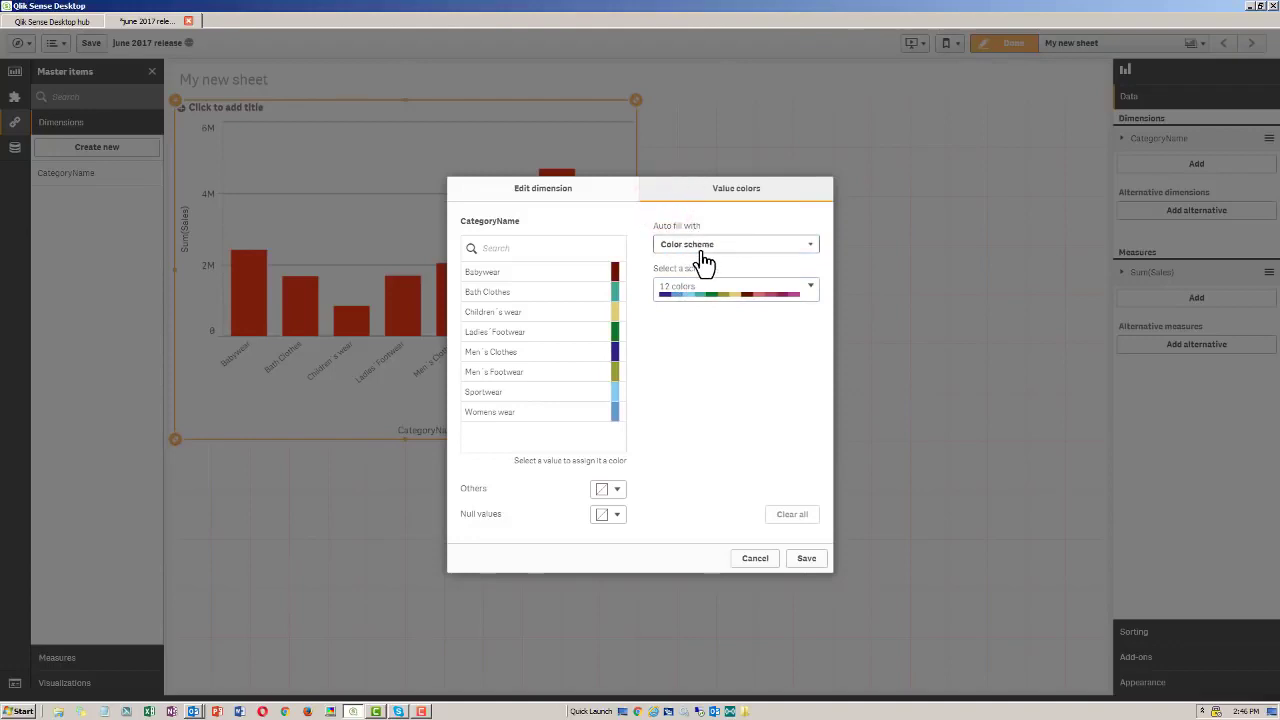
{"action": "left_click", "coordinate": [705, 292]}
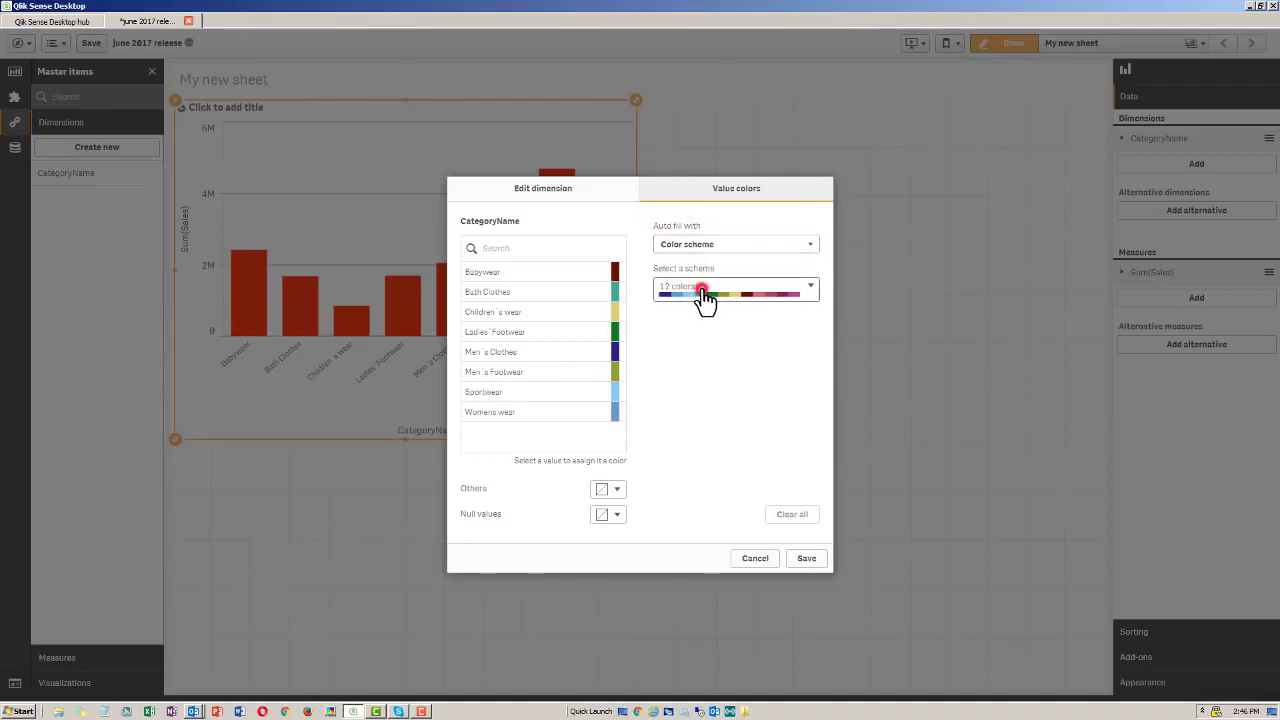
{"action": "left_click", "coordinate": [708, 245]}
{"action": "left_click", "coordinate": [708, 245]}
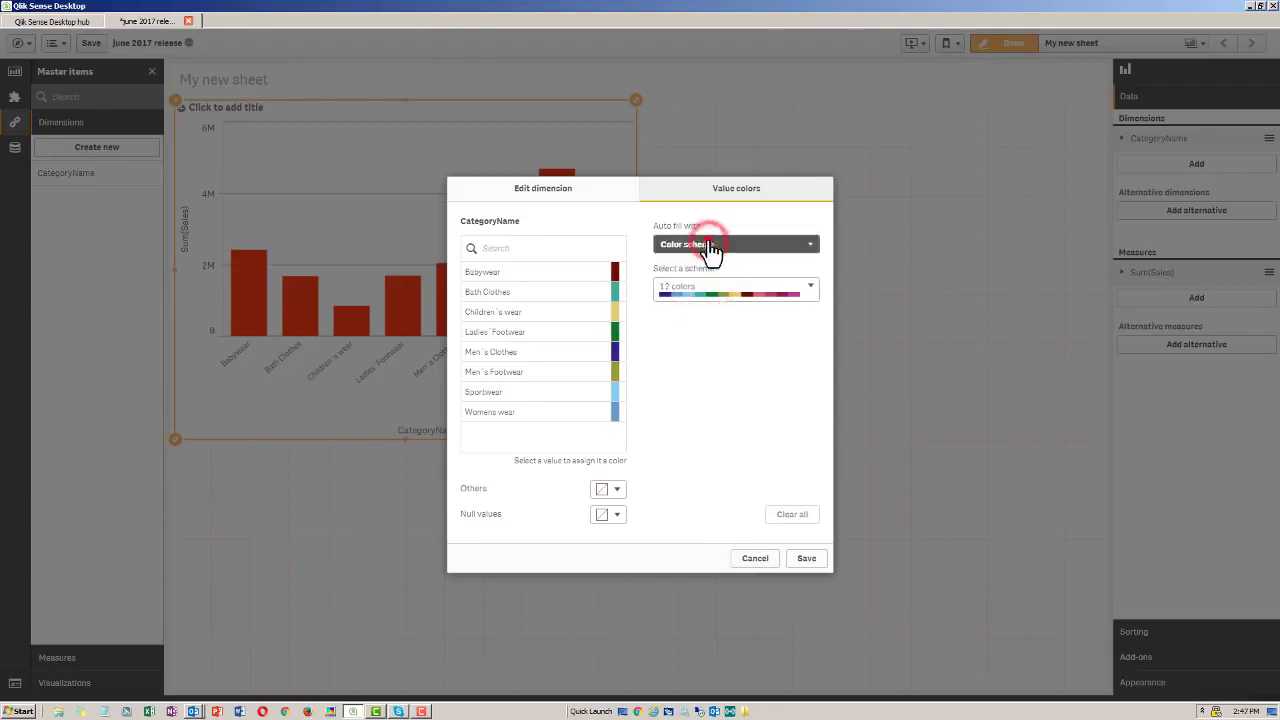
Step: Assign custom value colors to two categories: light blue for Babywear and red for Bath Clothes
{"action": "left_click", "coordinate": [612, 270]}
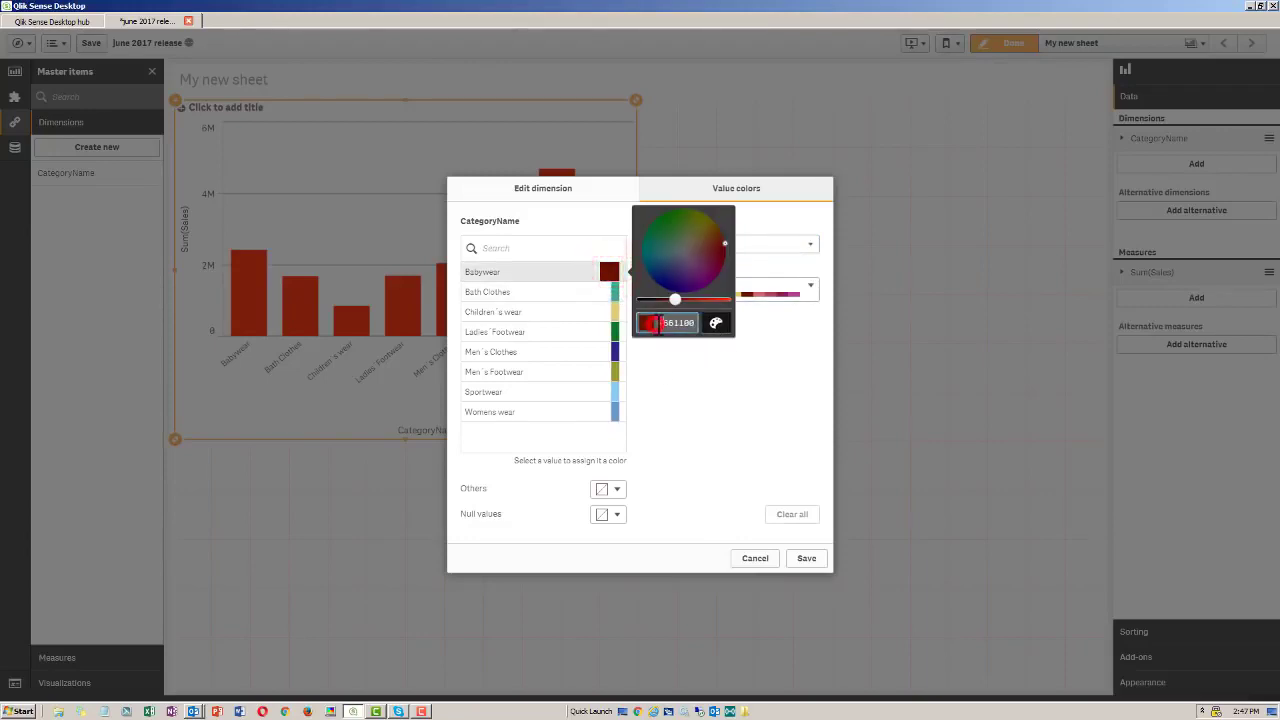
{"action": "left_click", "coordinate": [645, 324]}
{"action": "left_click", "coordinate": [715, 323]}
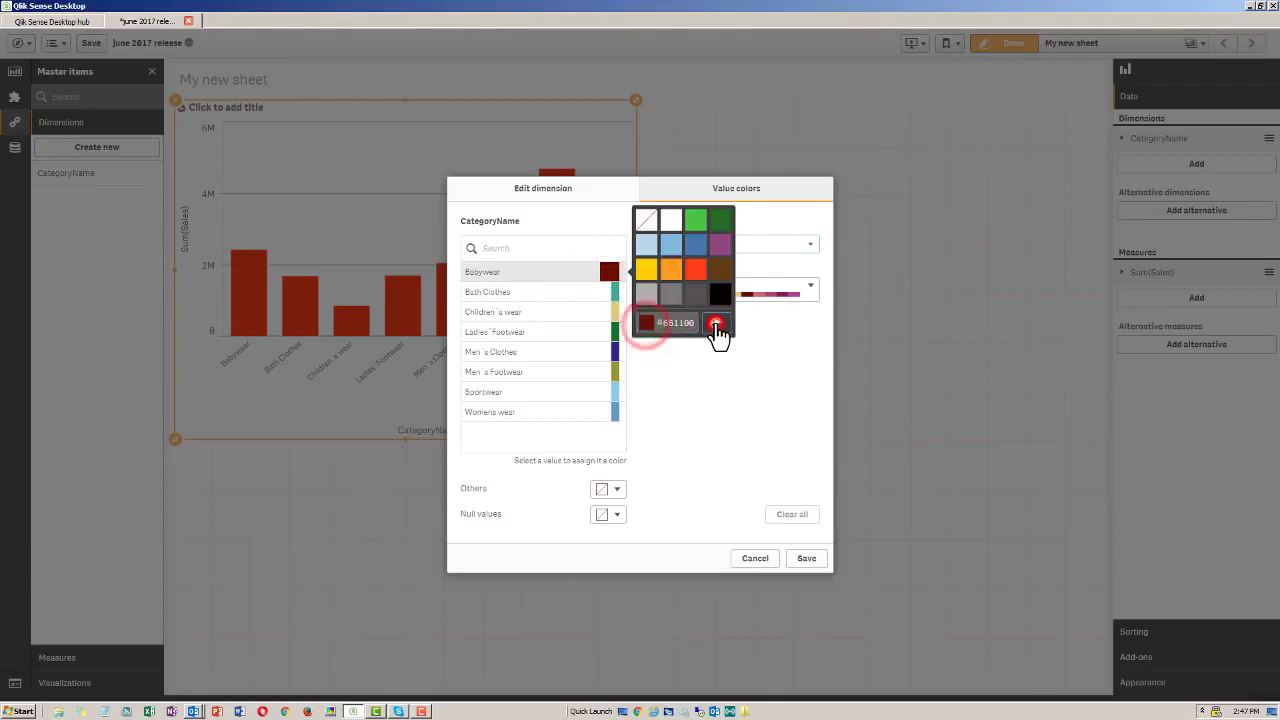
{"action": "left_click", "coordinate": [671, 244]}
{"action": "left_click", "coordinate": [618, 288]}
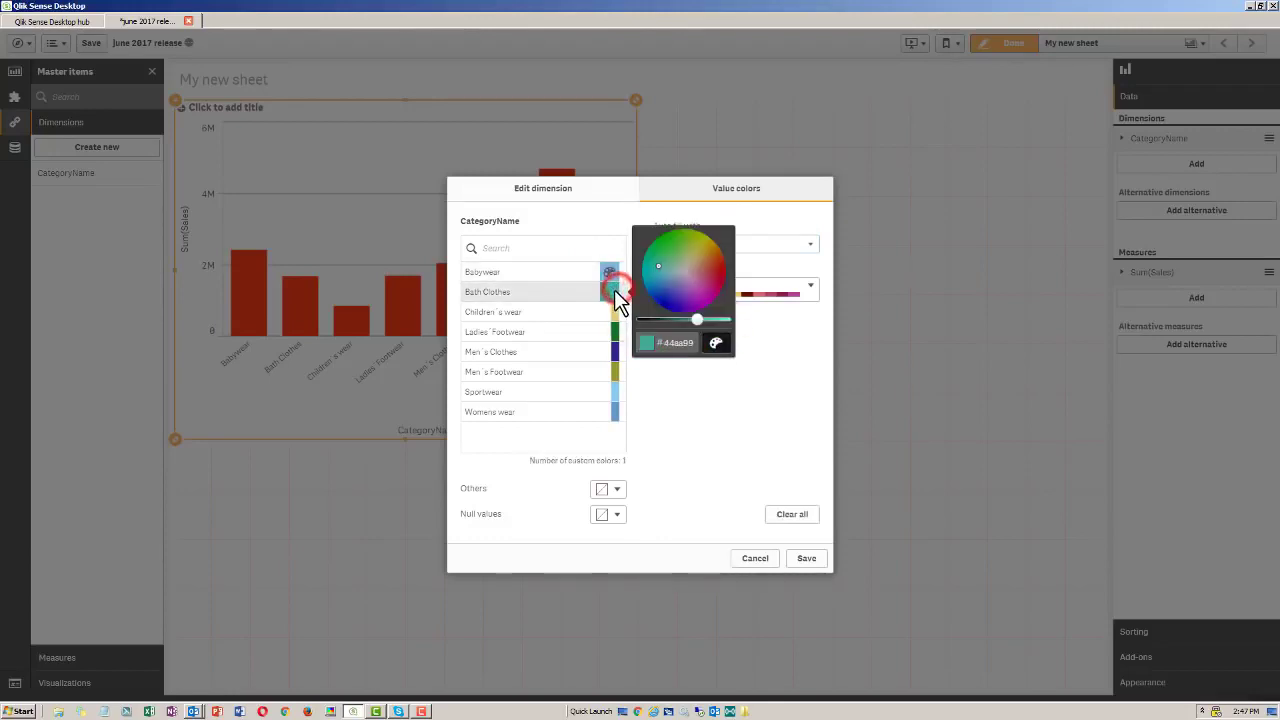
{"action": "left_click", "coordinate": [714, 344]}
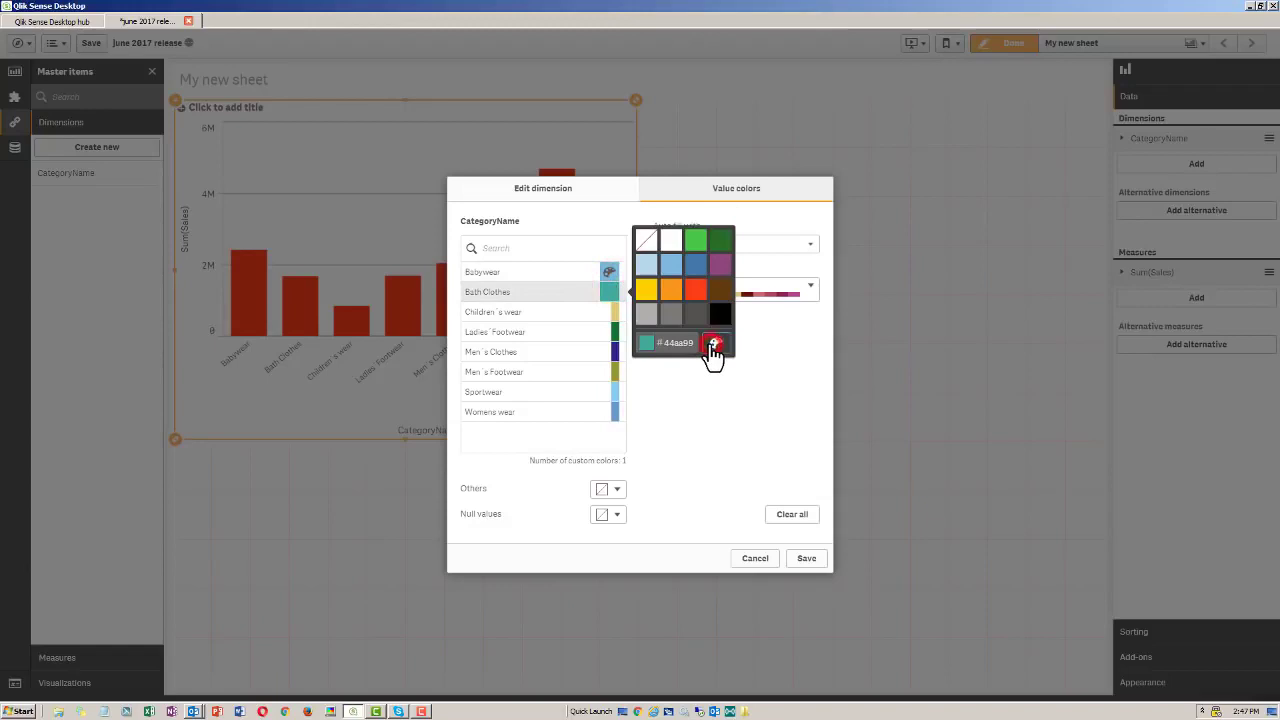
{"action": "left_click", "coordinate": [695, 289]}
Step: Assign yellow to Children's wear and light grey b0afae to Ladies' Footwear, and save the dimension
{"action": "left_click", "coordinate": [613, 313]}
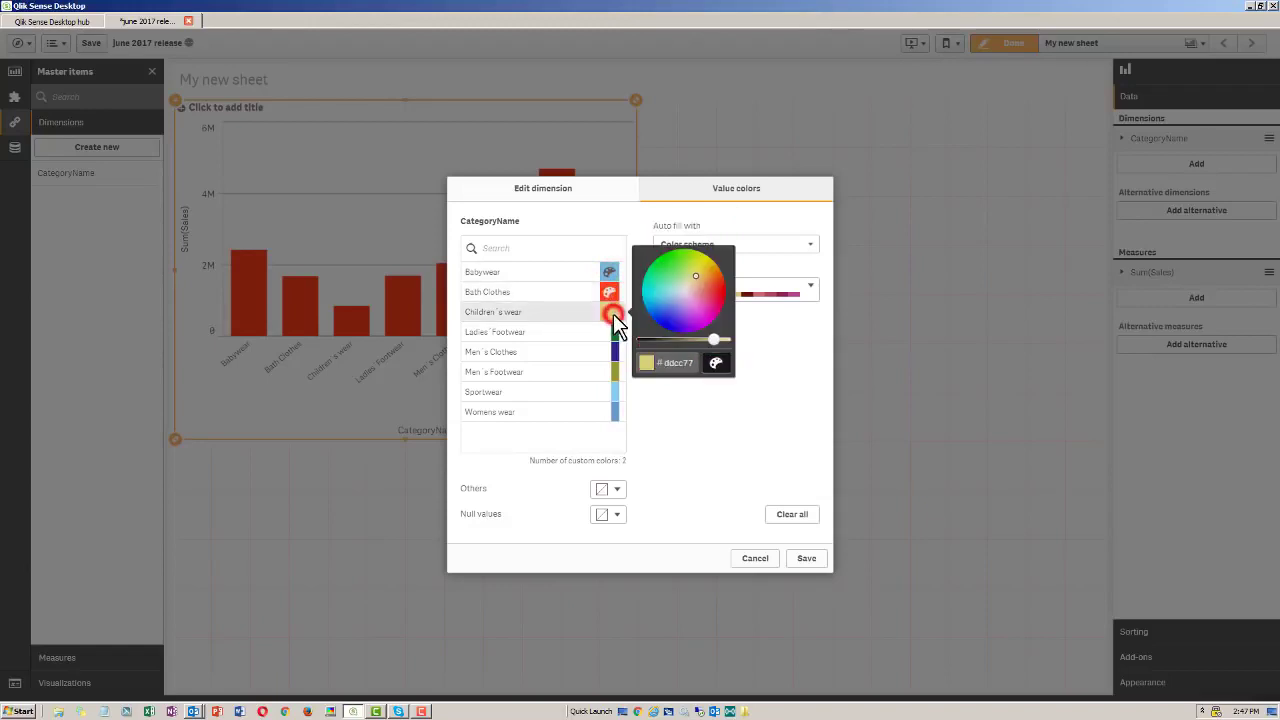
{"action": "left_click", "coordinate": [715, 362]}
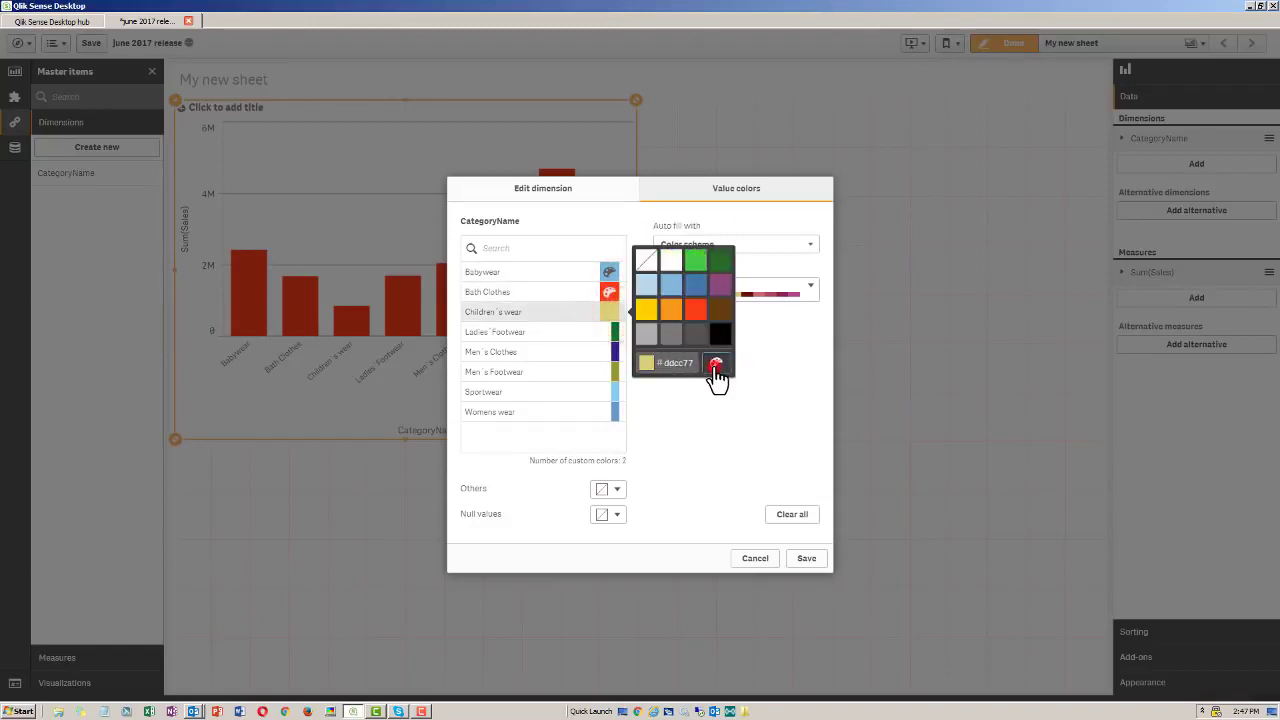
{"action": "left_click", "coordinate": [646, 309]}
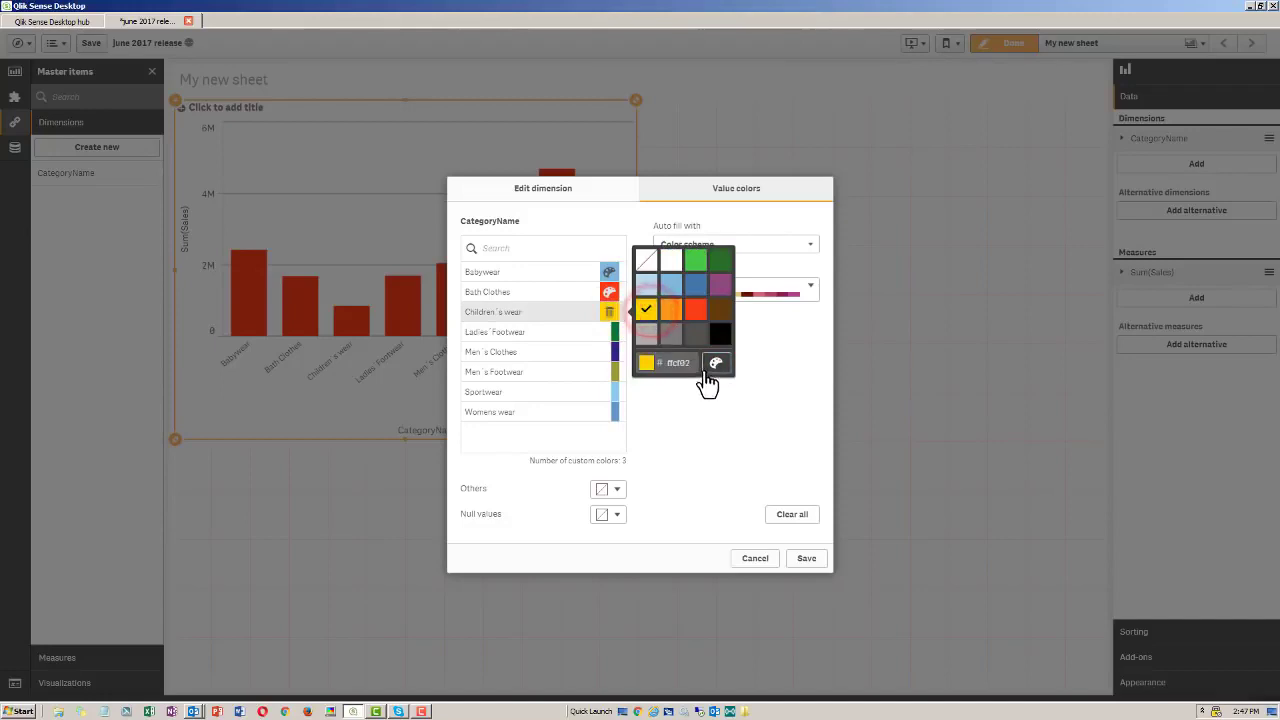
{"action": "left_click", "coordinate": [613, 333]}
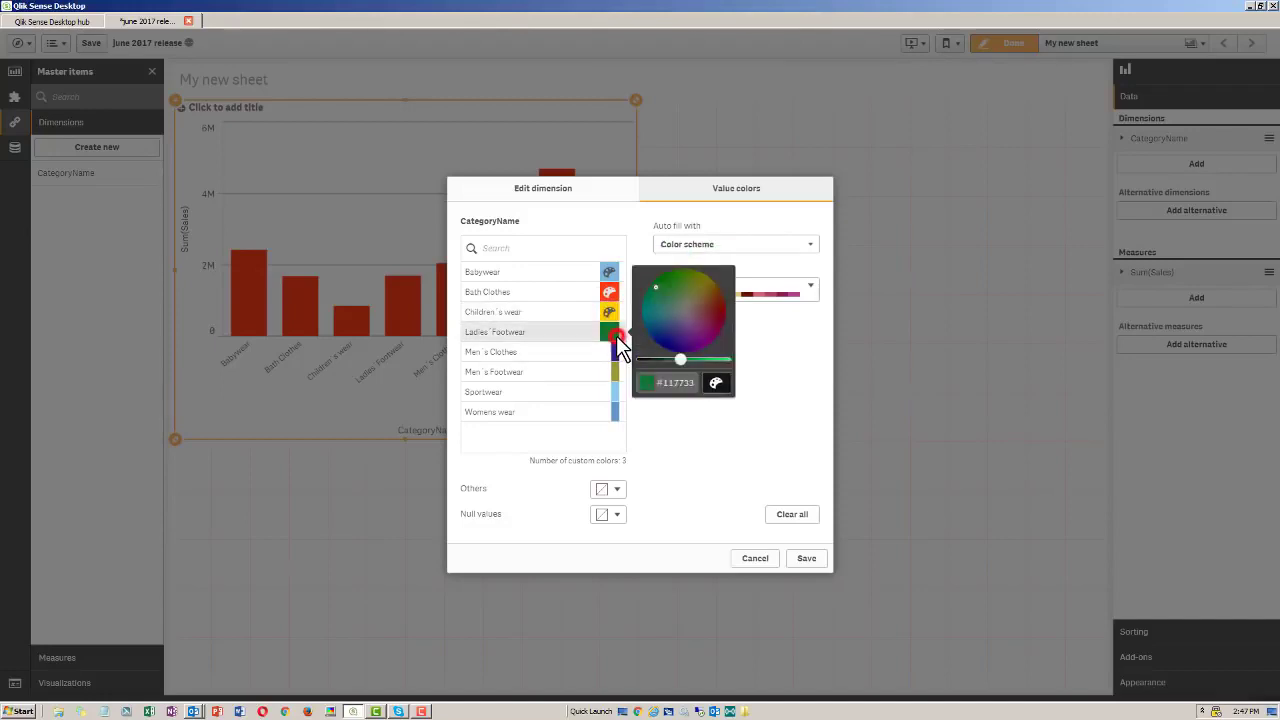
{"action": "left_click", "coordinate": [716, 383]}
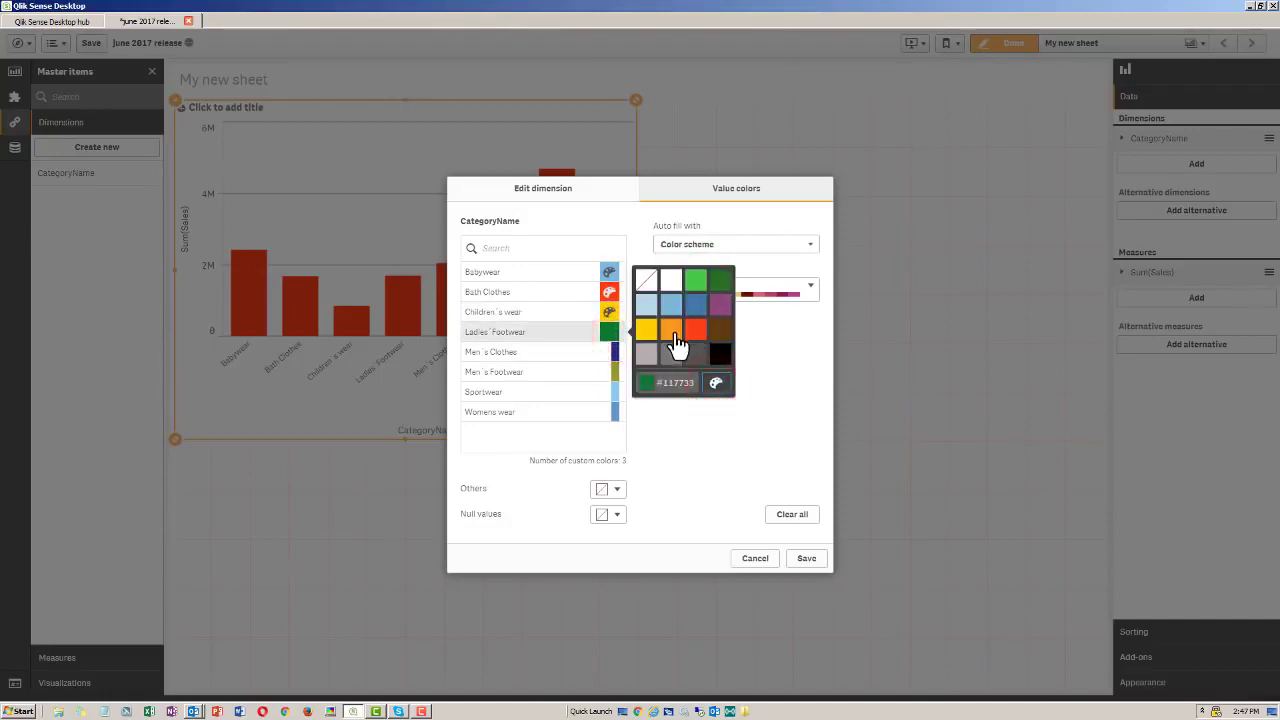
{"action": "left_click", "coordinate": [649, 353]}
{"action": "left_click", "coordinate": [716, 383]}
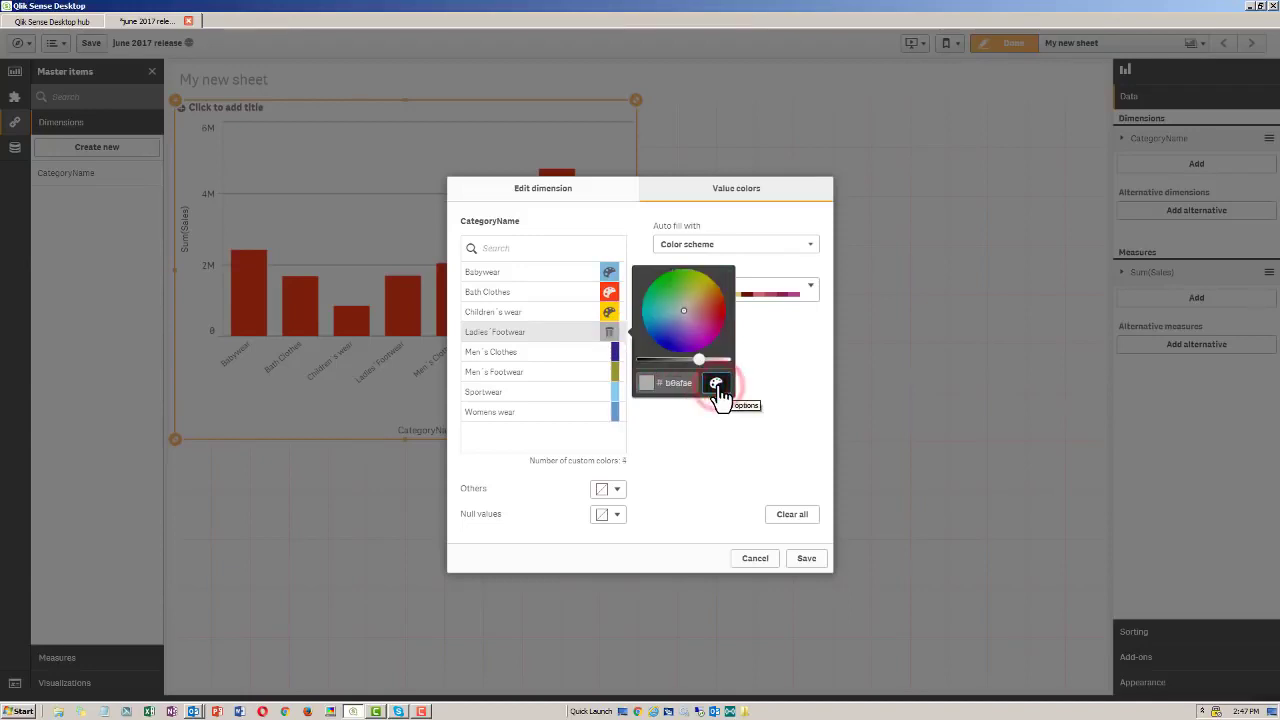
{"action": "left_click", "coordinate": [745, 421]}
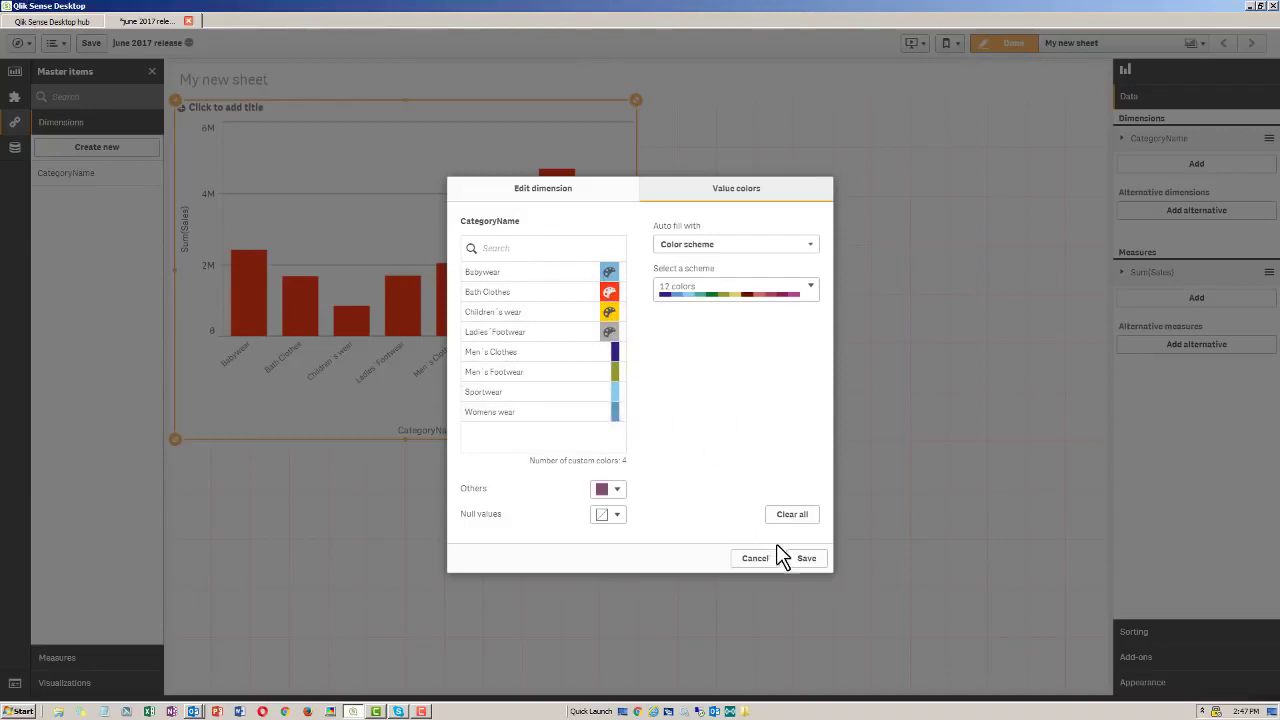
{"action": "left_click", "coordinate": [806, 560]}
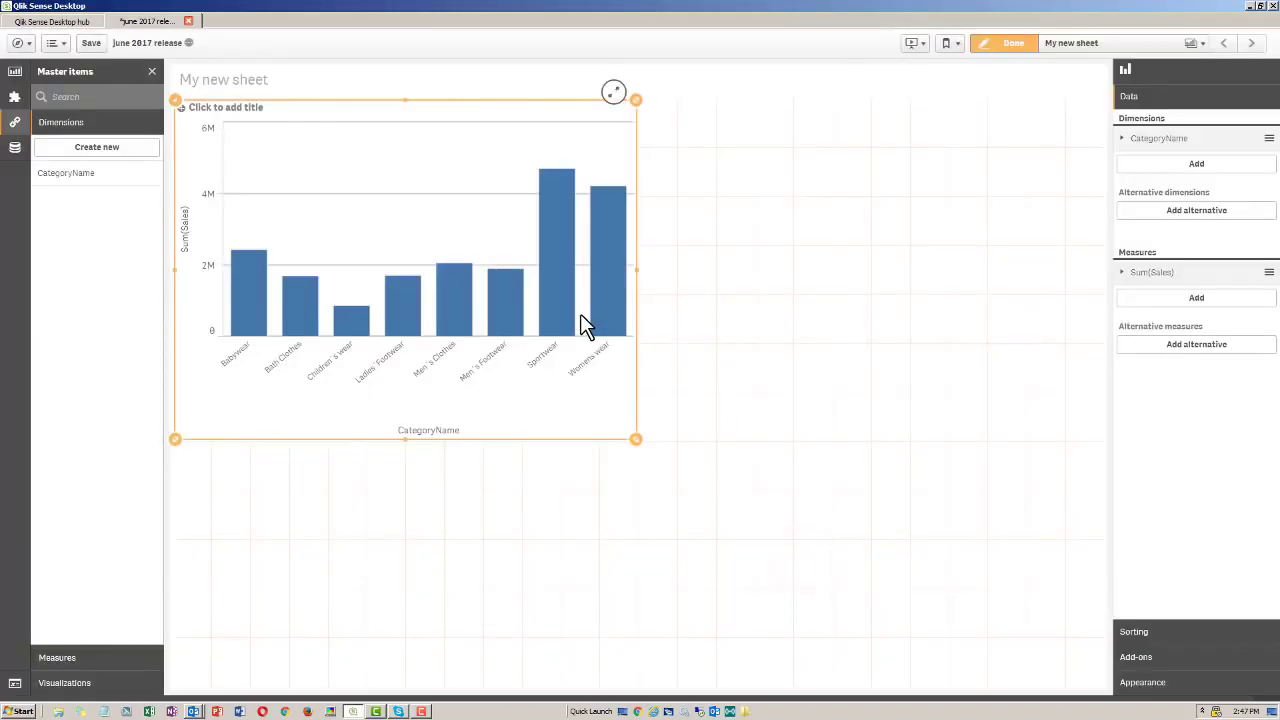
Step: Set the bar chart to custom coloring by dimension, and compare the bars with library colors off and on, leaving them on
{"action": "left_click", "coordinate": [1160, 683]}
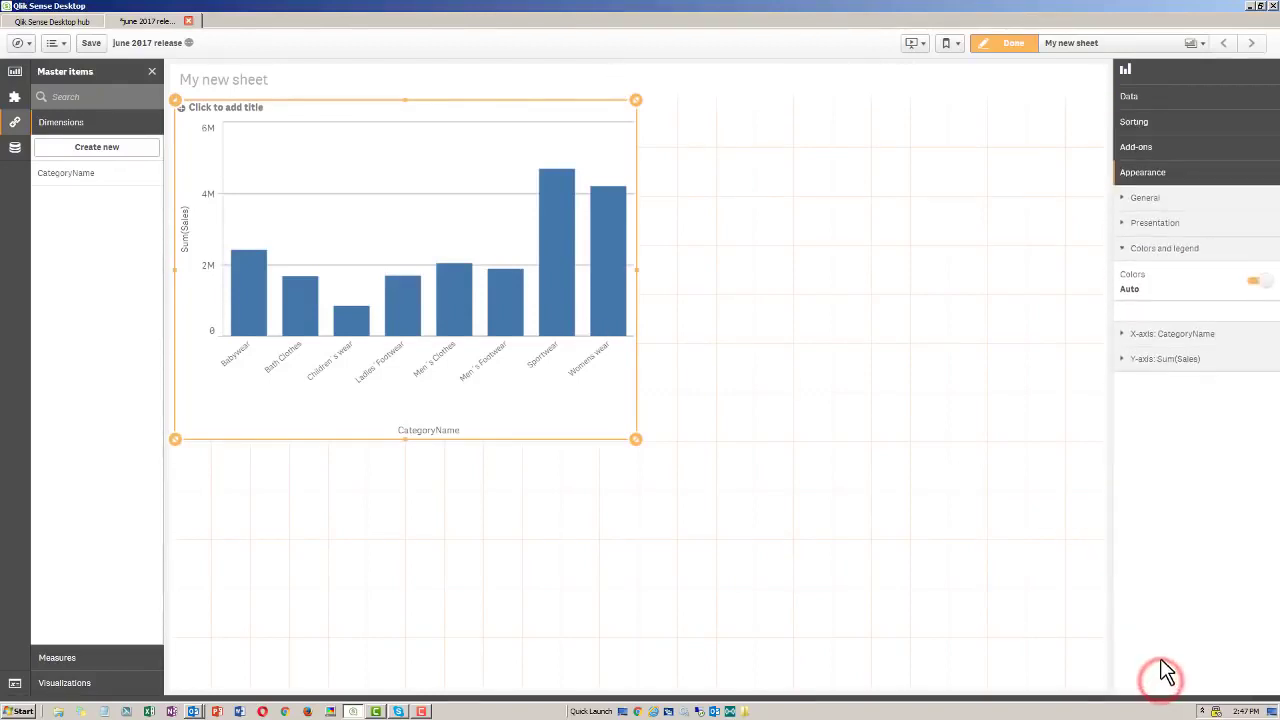
{"action": "left_click", "coordinate": [1255, 282]}
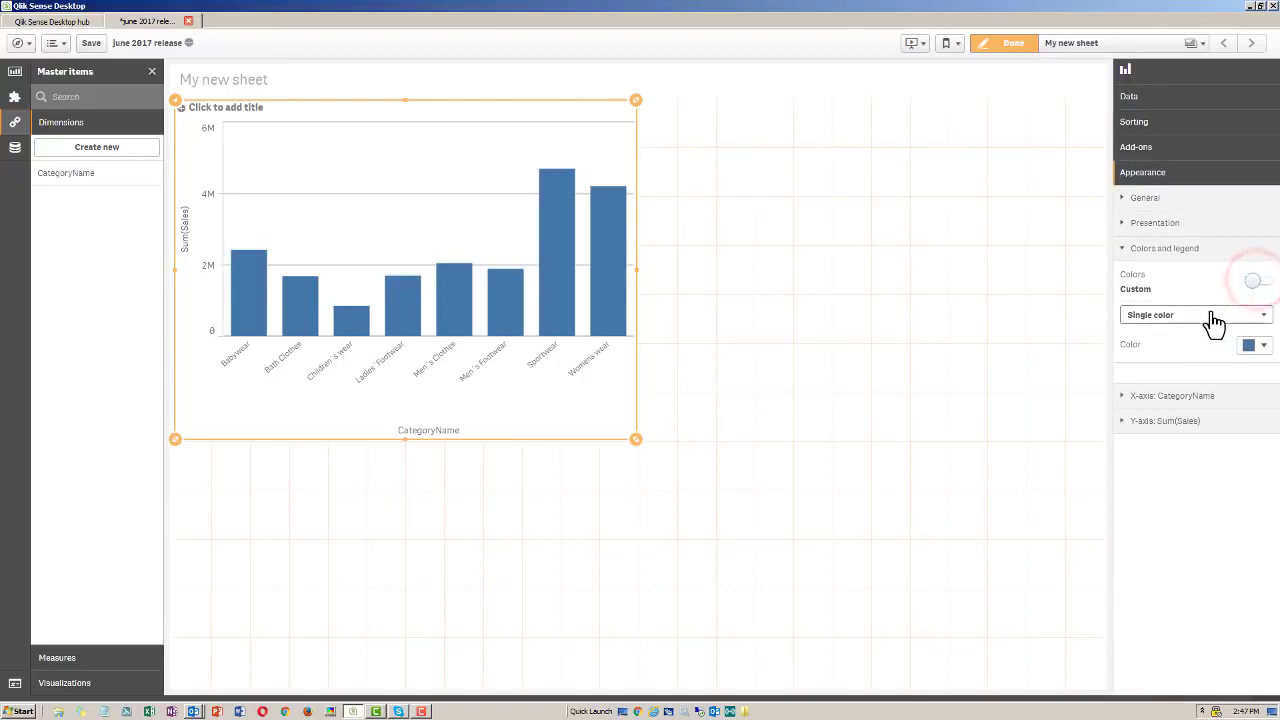
{"action": "left_click", "coordinate": [1205, 316]}
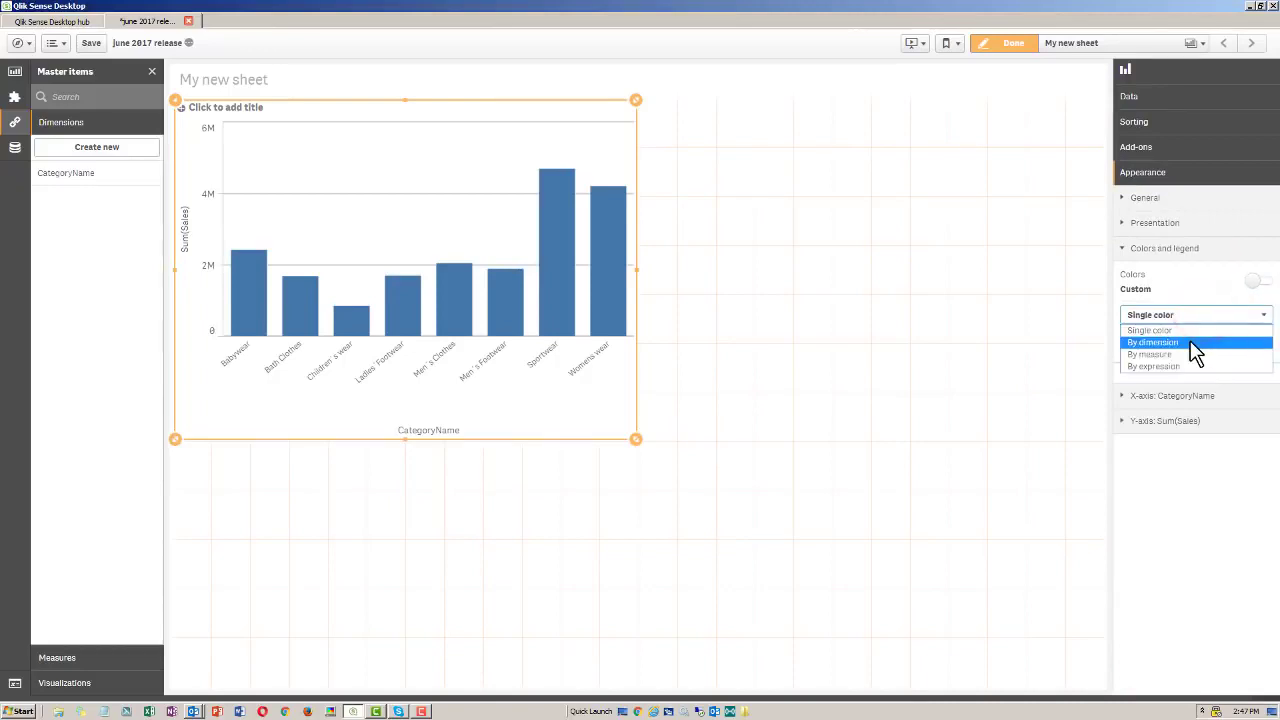
{"action": "left_click", "coordinate": [1190, 342]}
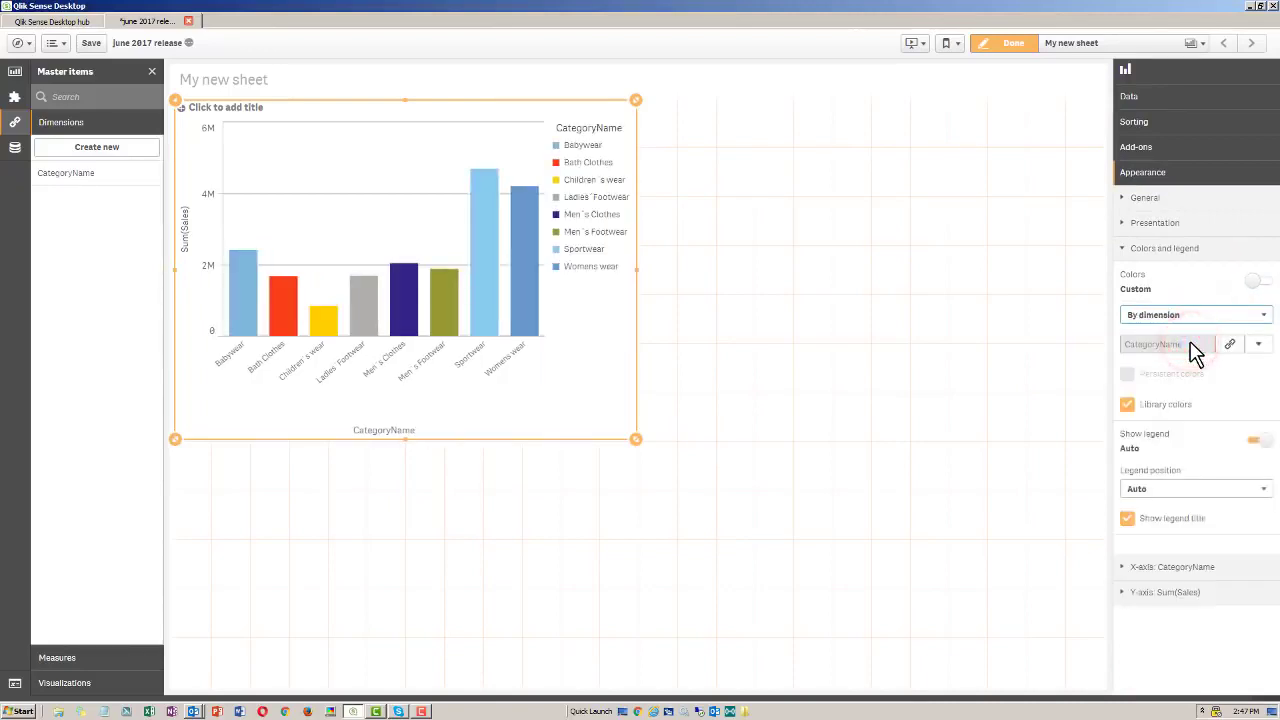
{"action": "left_click", "coordinate": [1128, 406]}
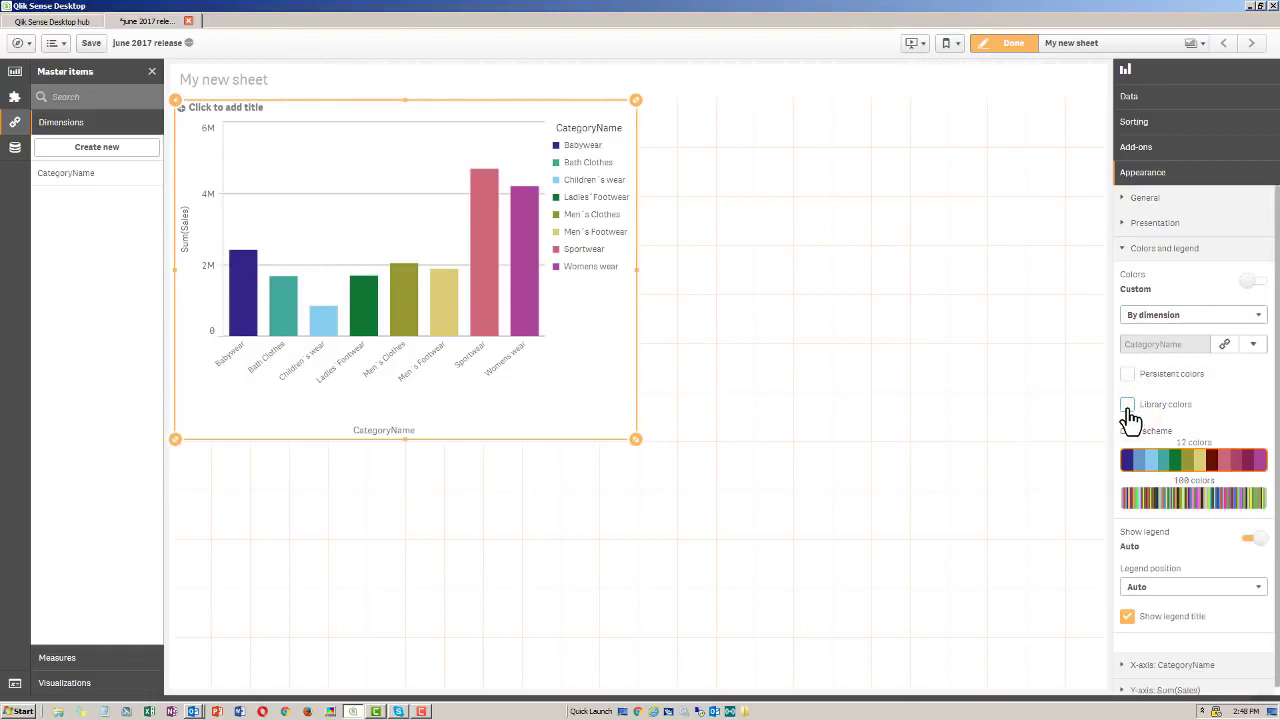
{"action": "left_click", "coordinate": [1128, 406]}
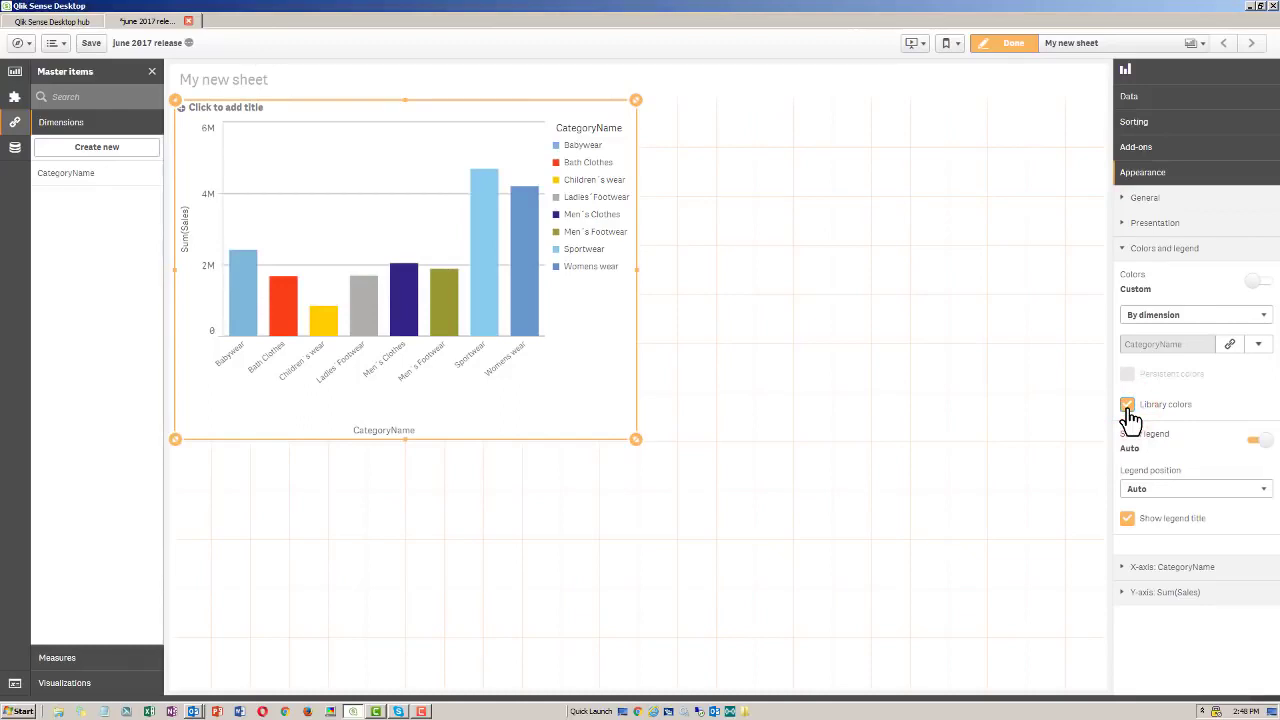
Step: Change the Men's Clothes value color in the CategoryName master dimension to green 16883c and save the dimension
{"action": "right_click", "coordinate": [84, 172]}
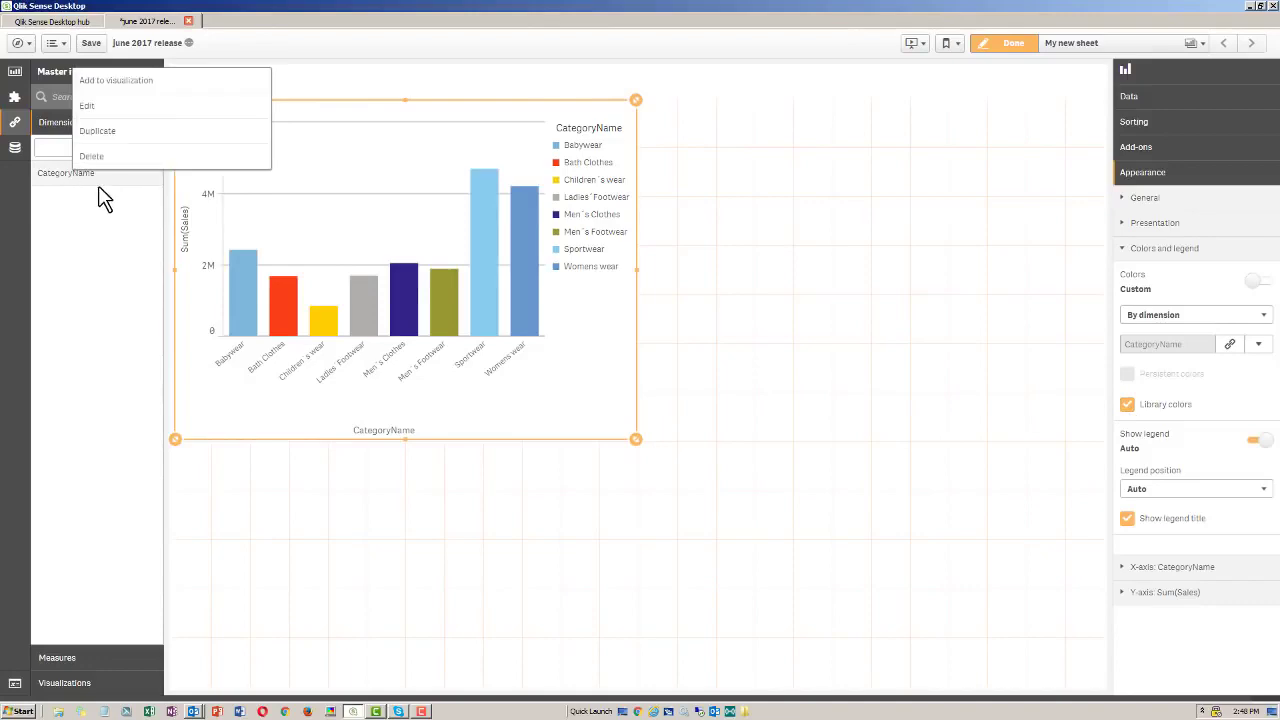
{"action": "left_click", "coordinate": [94, 112]}
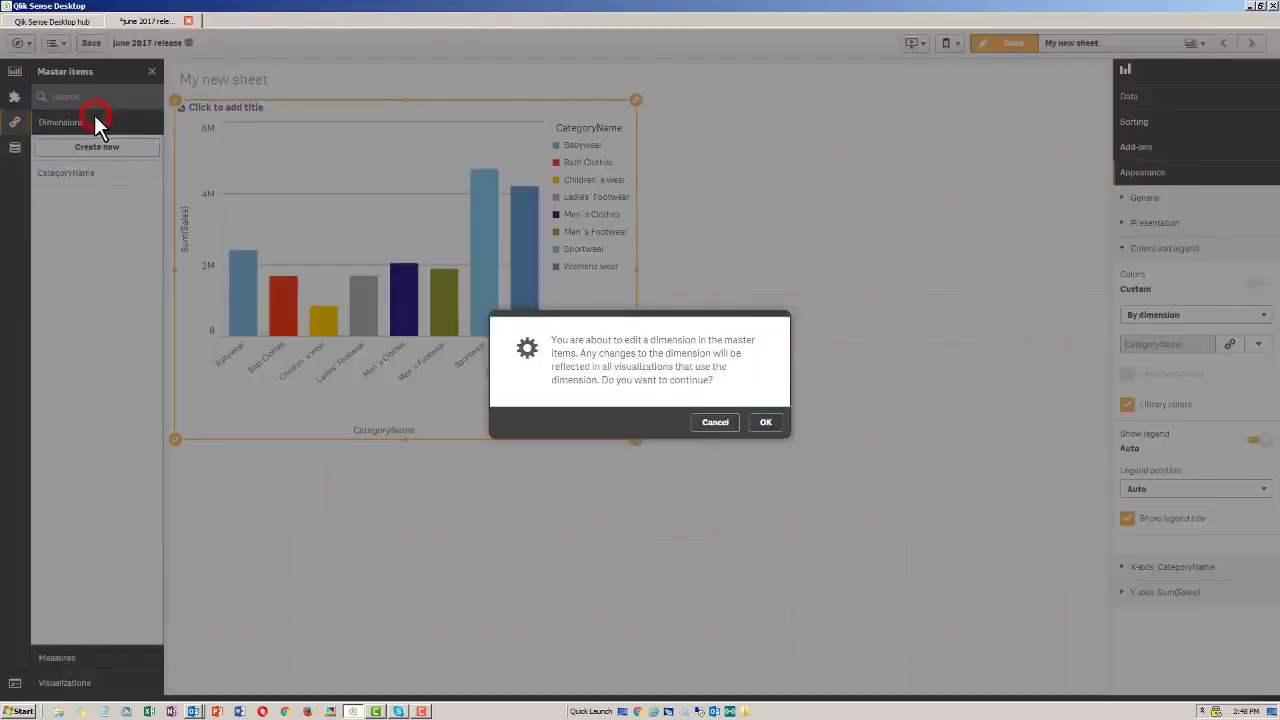
{"action": "left_click", "coordinate": [760, 423]}
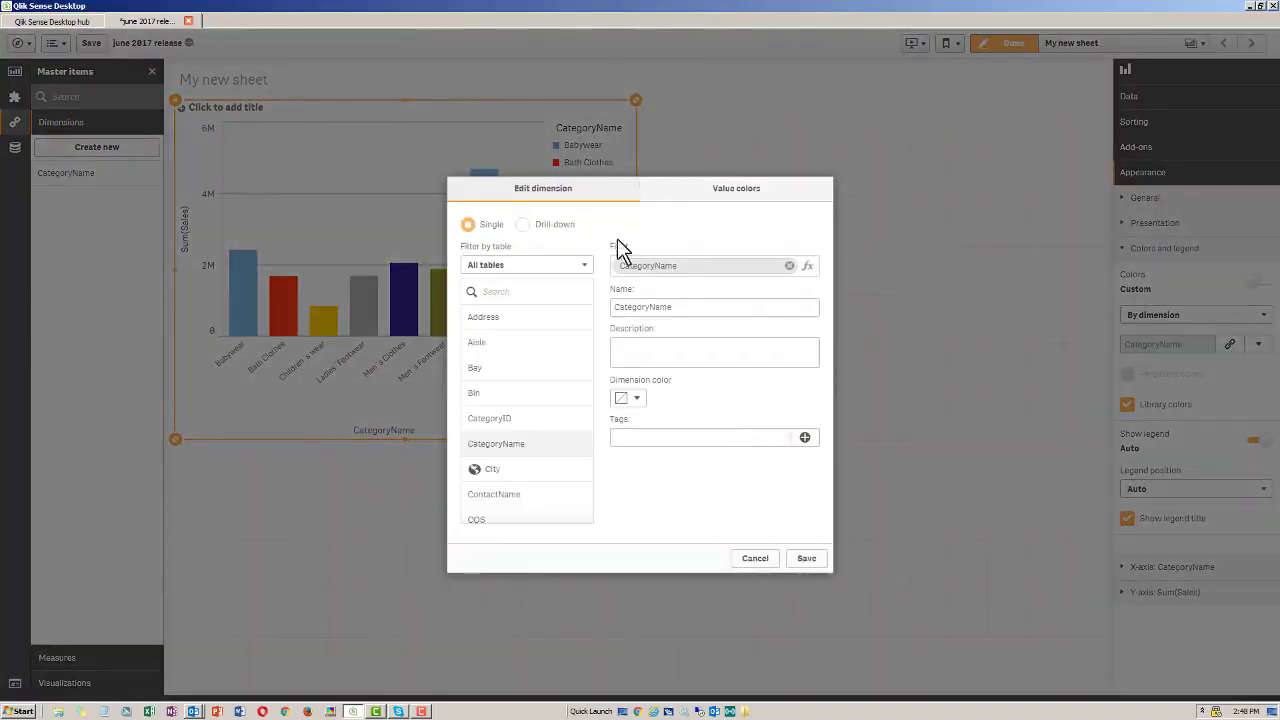
{"action": "left_click", "coordinate": [736, 190]}
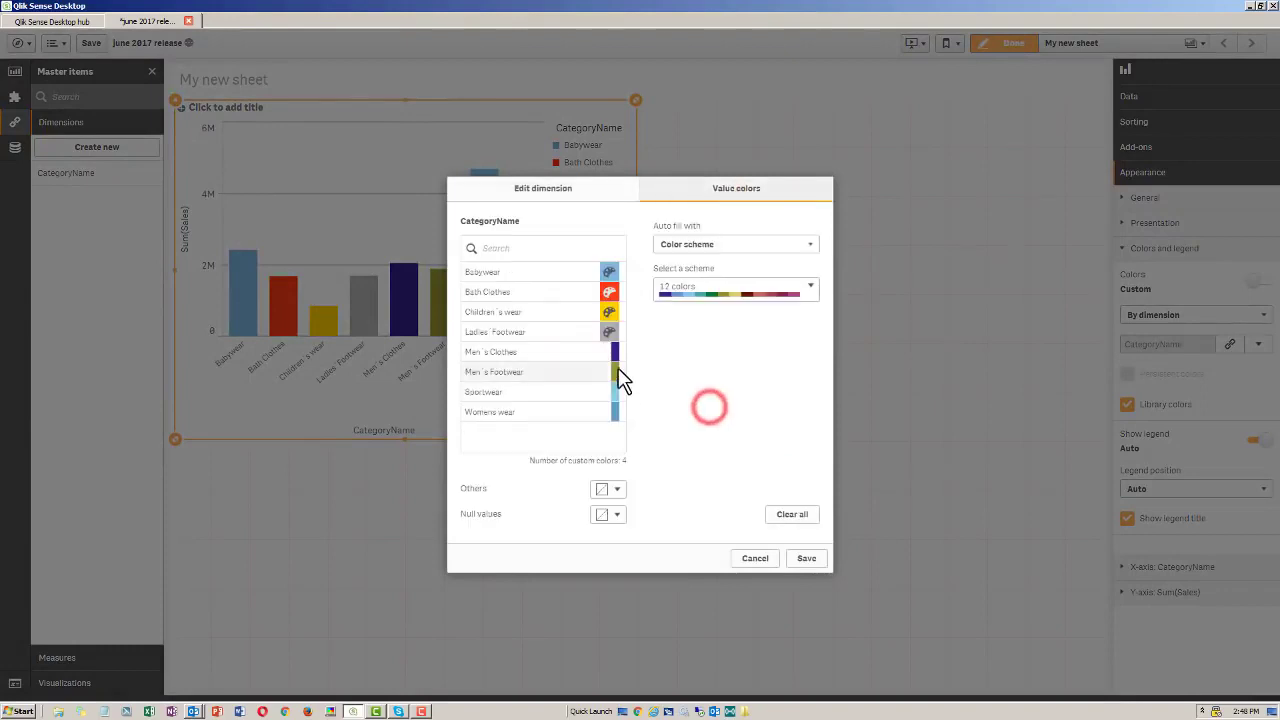
{"action": "left_click", "coordinate": [615, 352]}
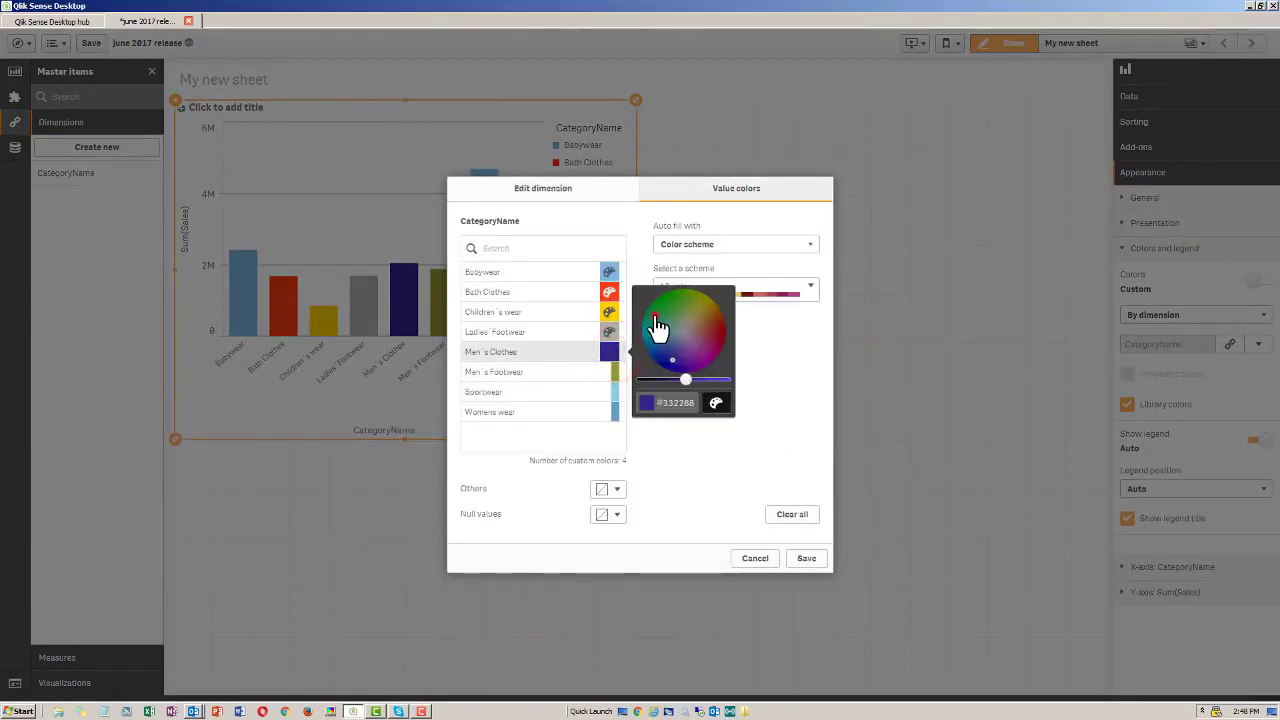
{"action": "left_click", "coordinate": [657, 320]}
{"action": "left_click", "coordinate": [657, 312]}
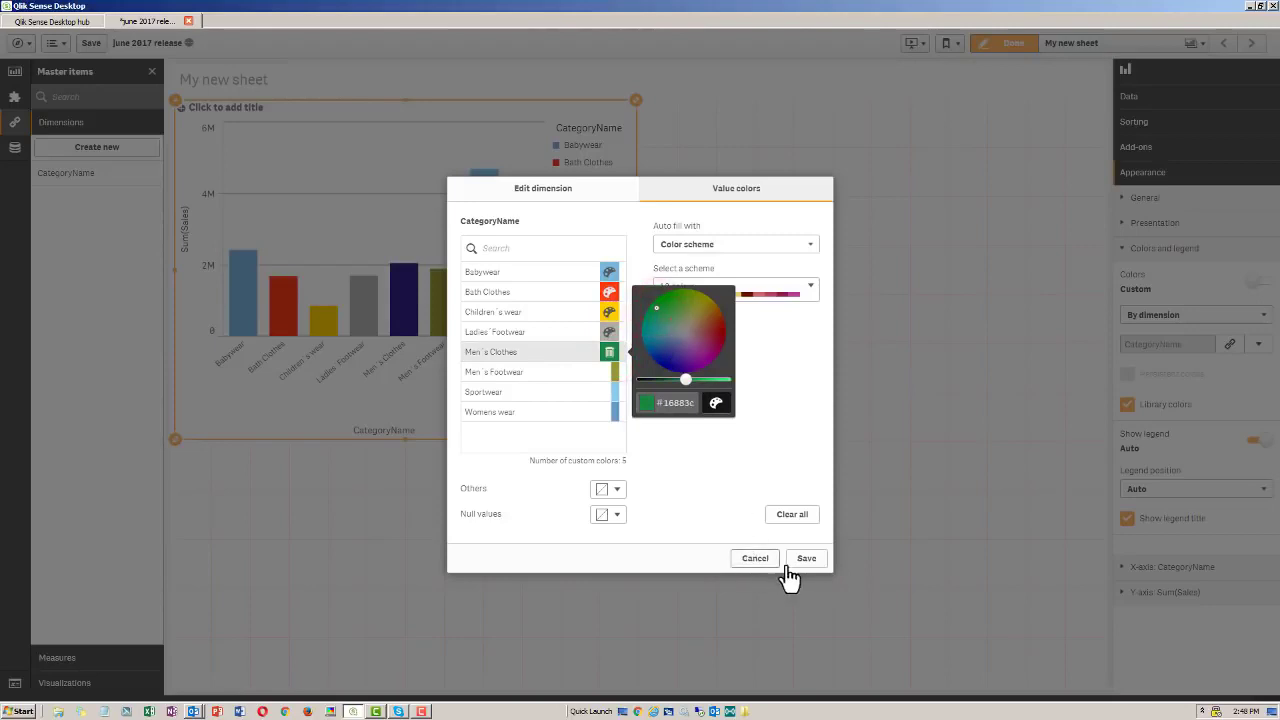
{"action": "left_click", "coordinate": [807, 560]}
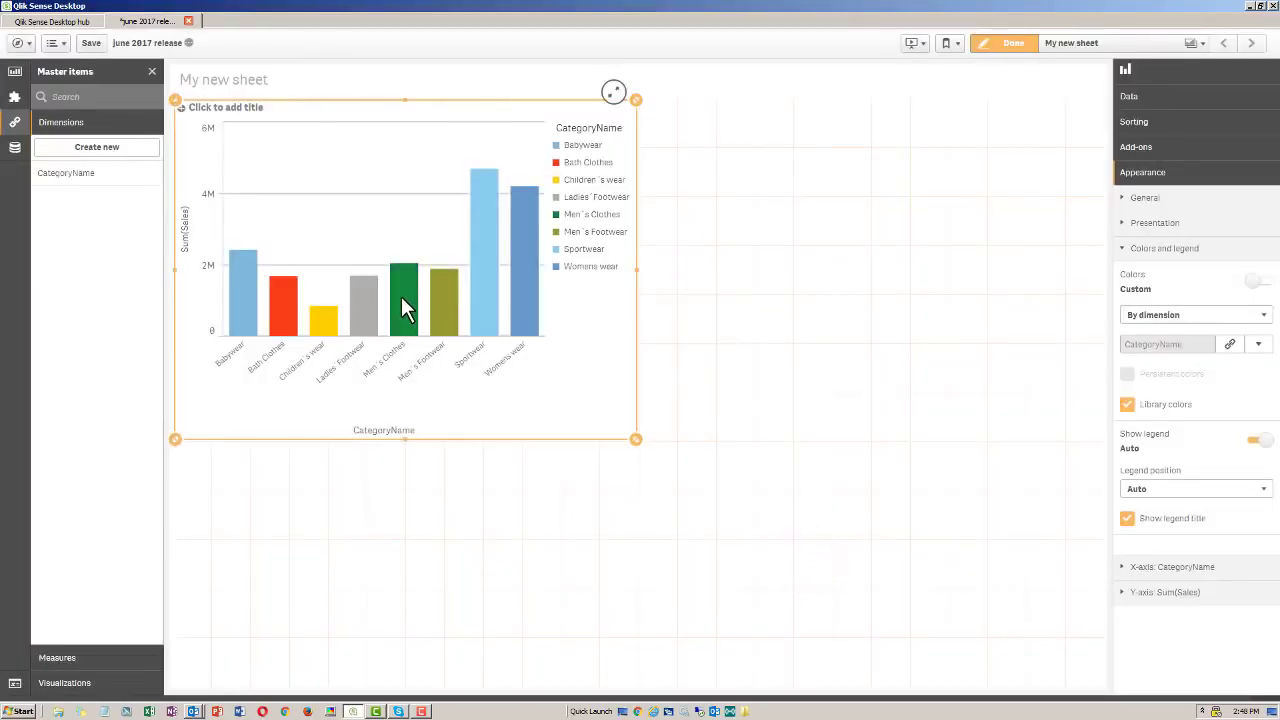